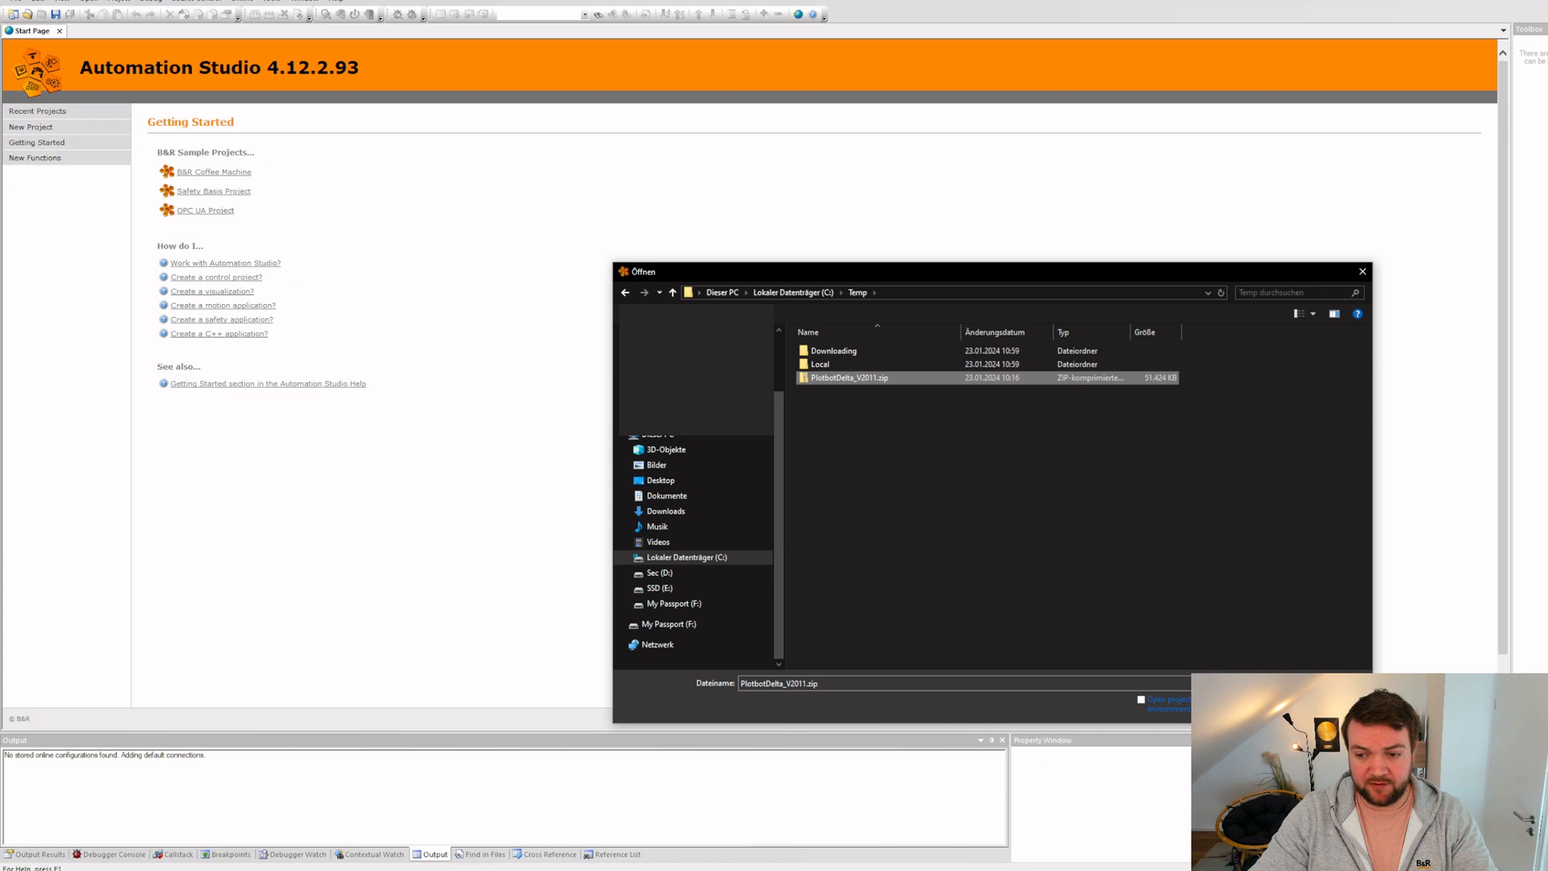
Step: Open the PlotbotDelta_V2011.zip archive as a project in C:\projects and choose to download the required component versions
key("Return")
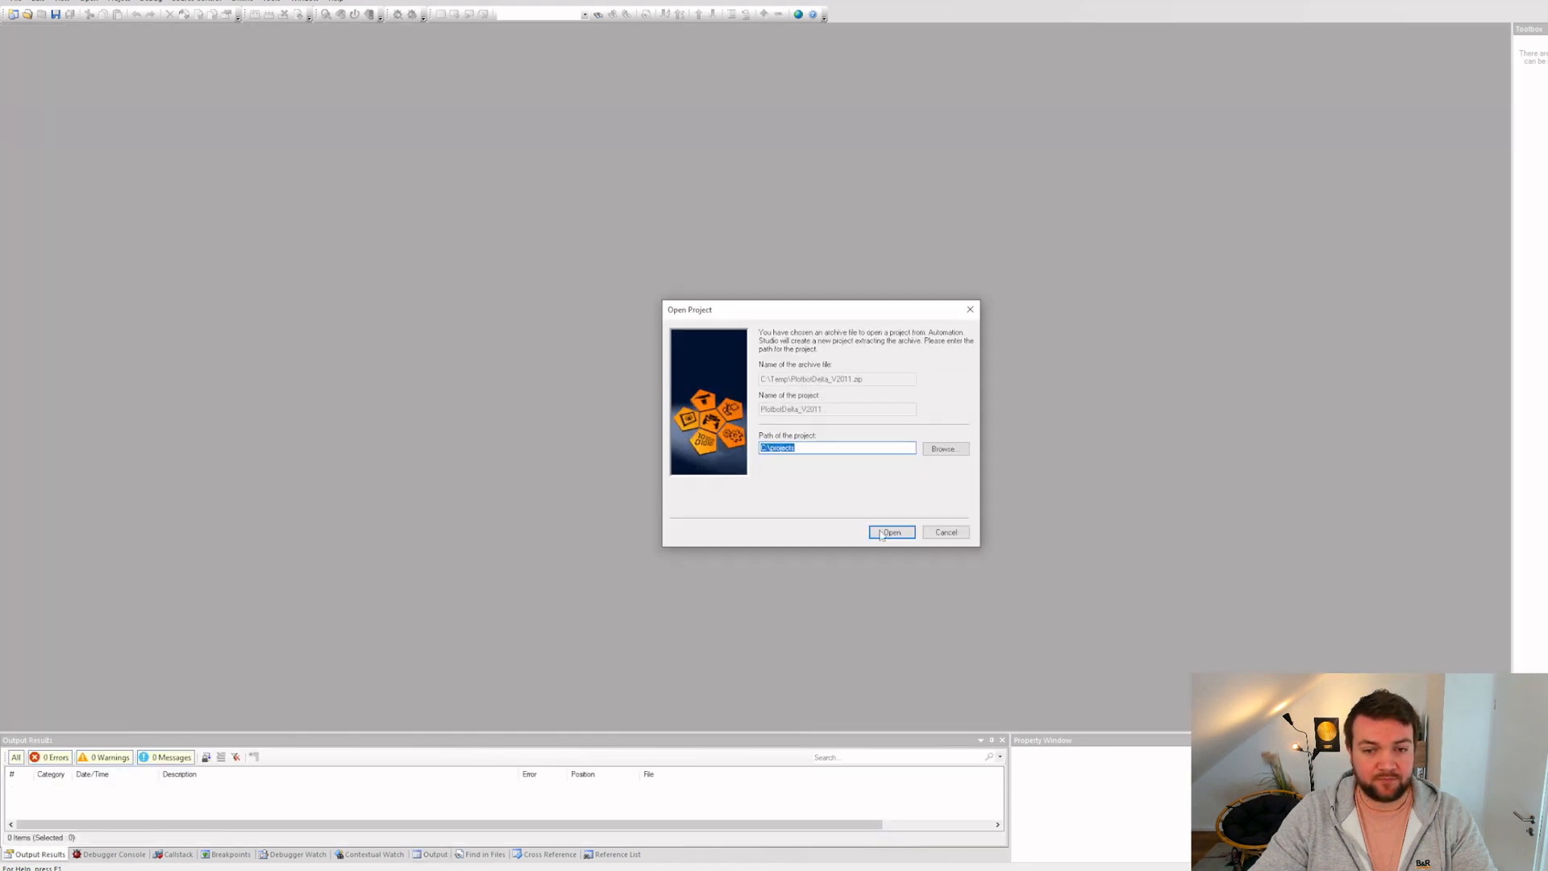
left_click(893, 533)
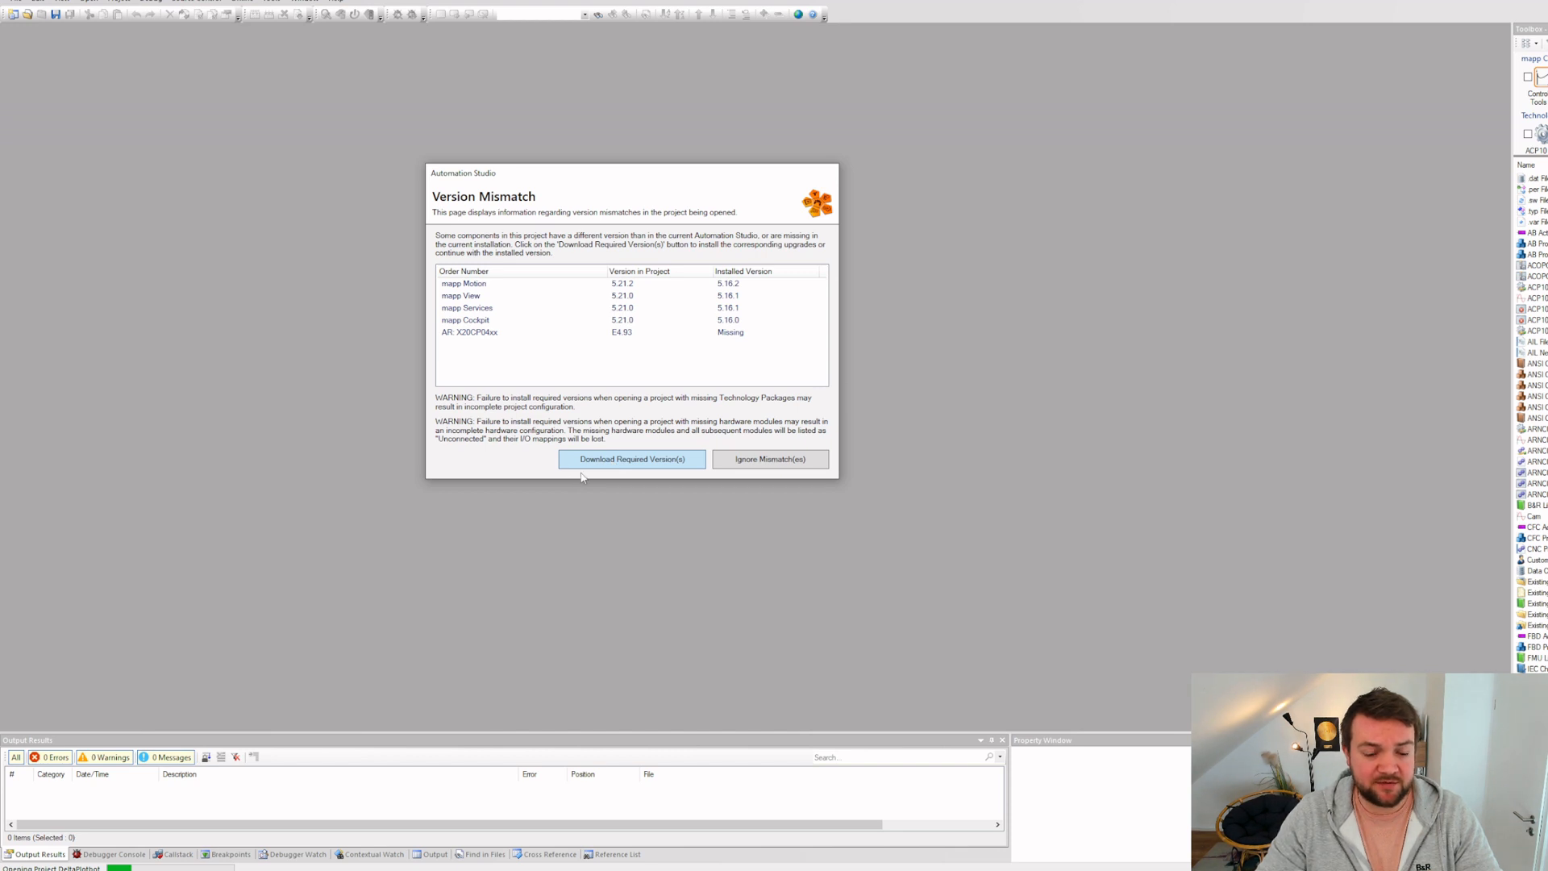
left_click(633, 464)
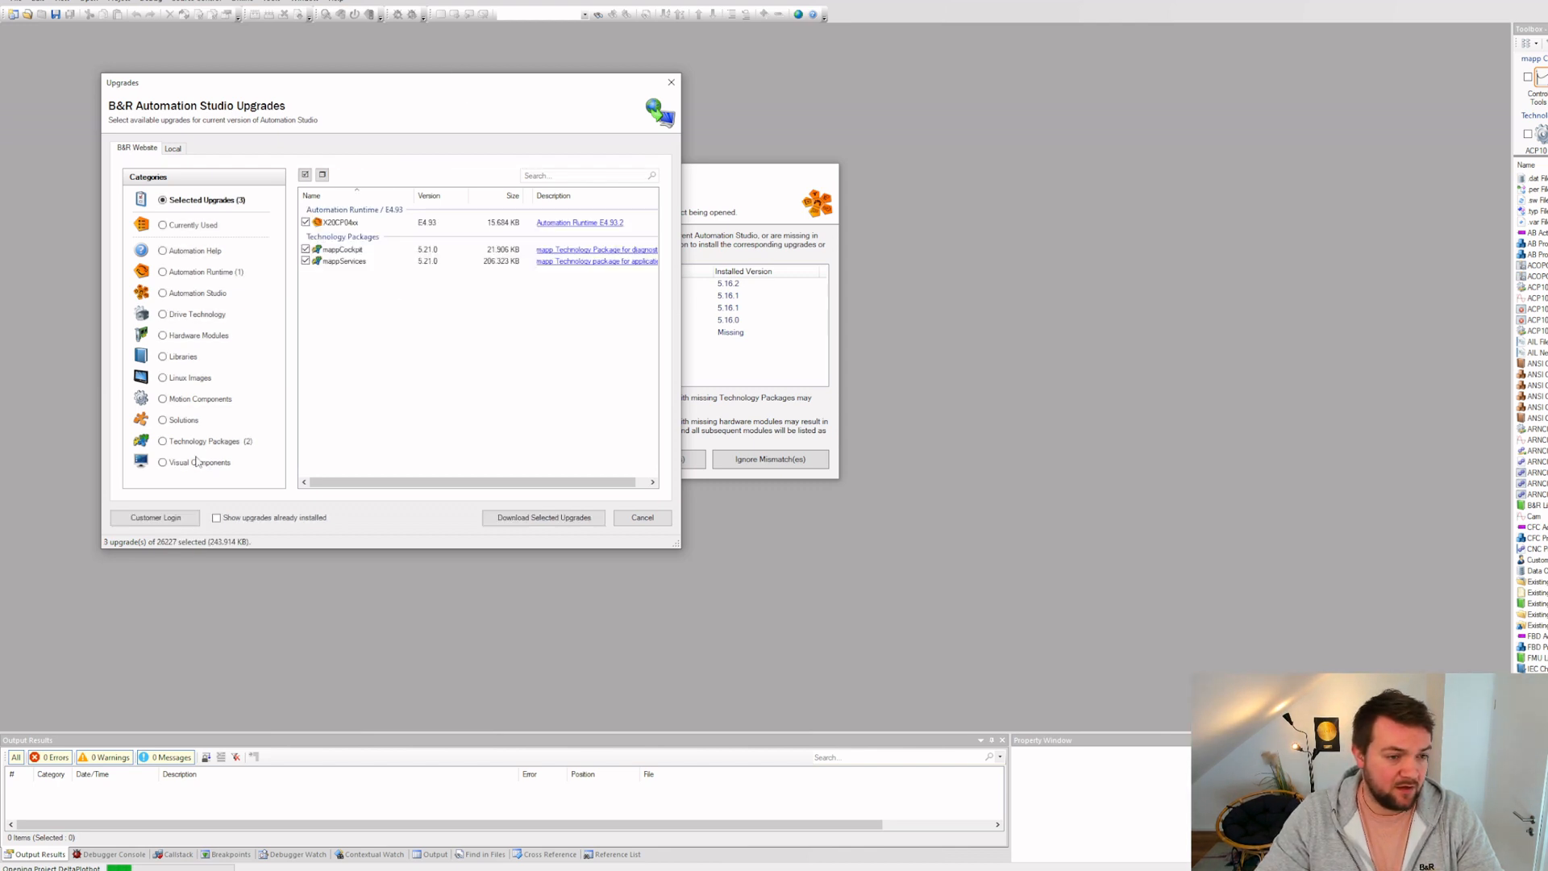
Step: List all available versions of the technology packages in the upgrades window, sorted by version
left_click(225, 445)
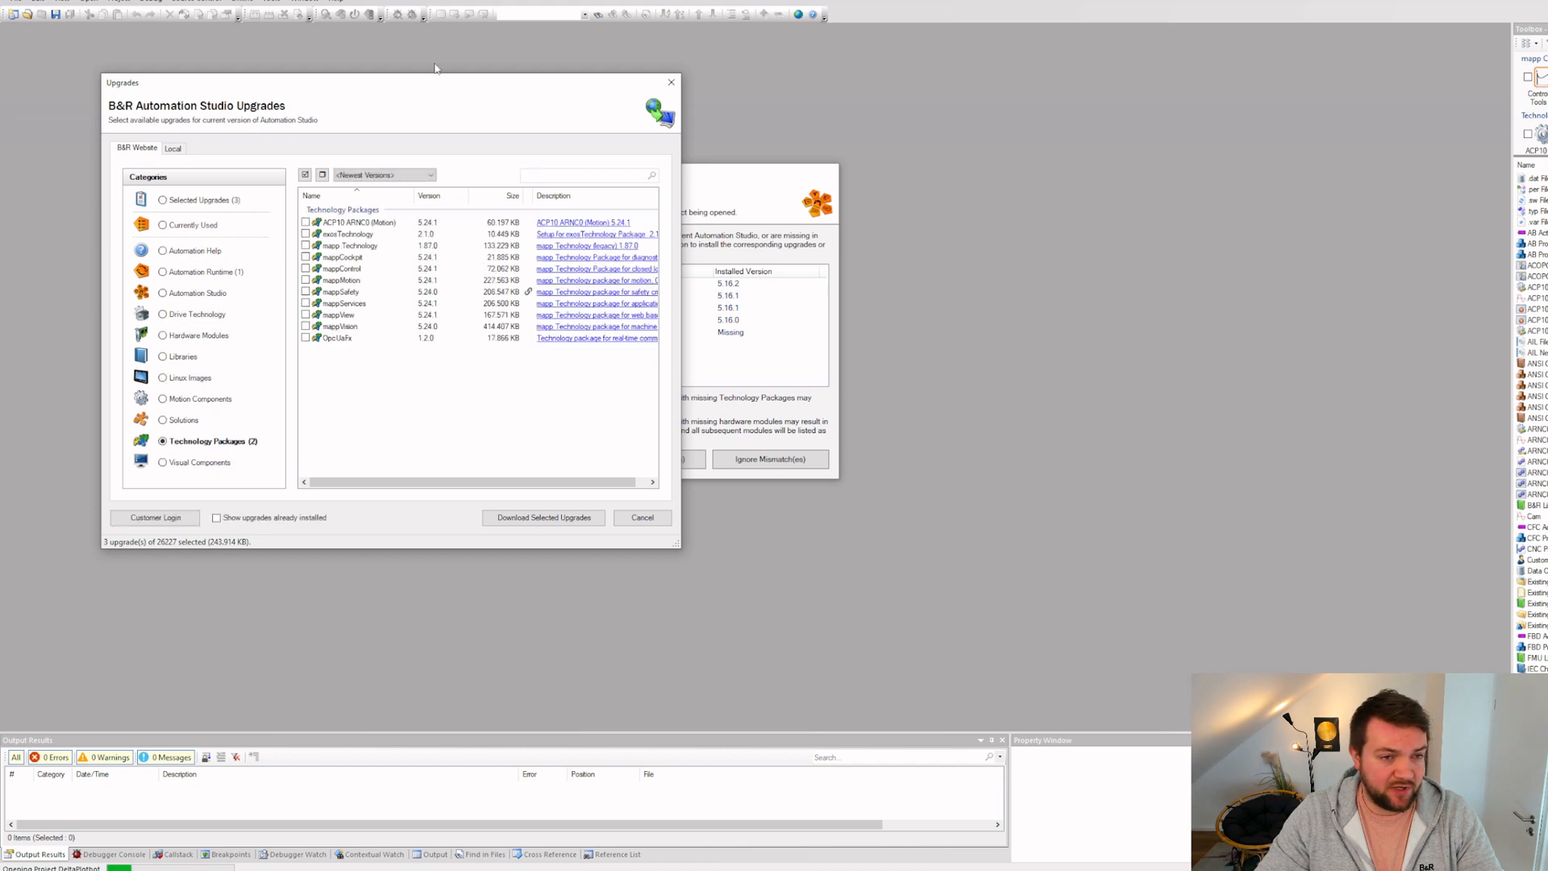
left_click_drag(416, 95, 1177, 124)
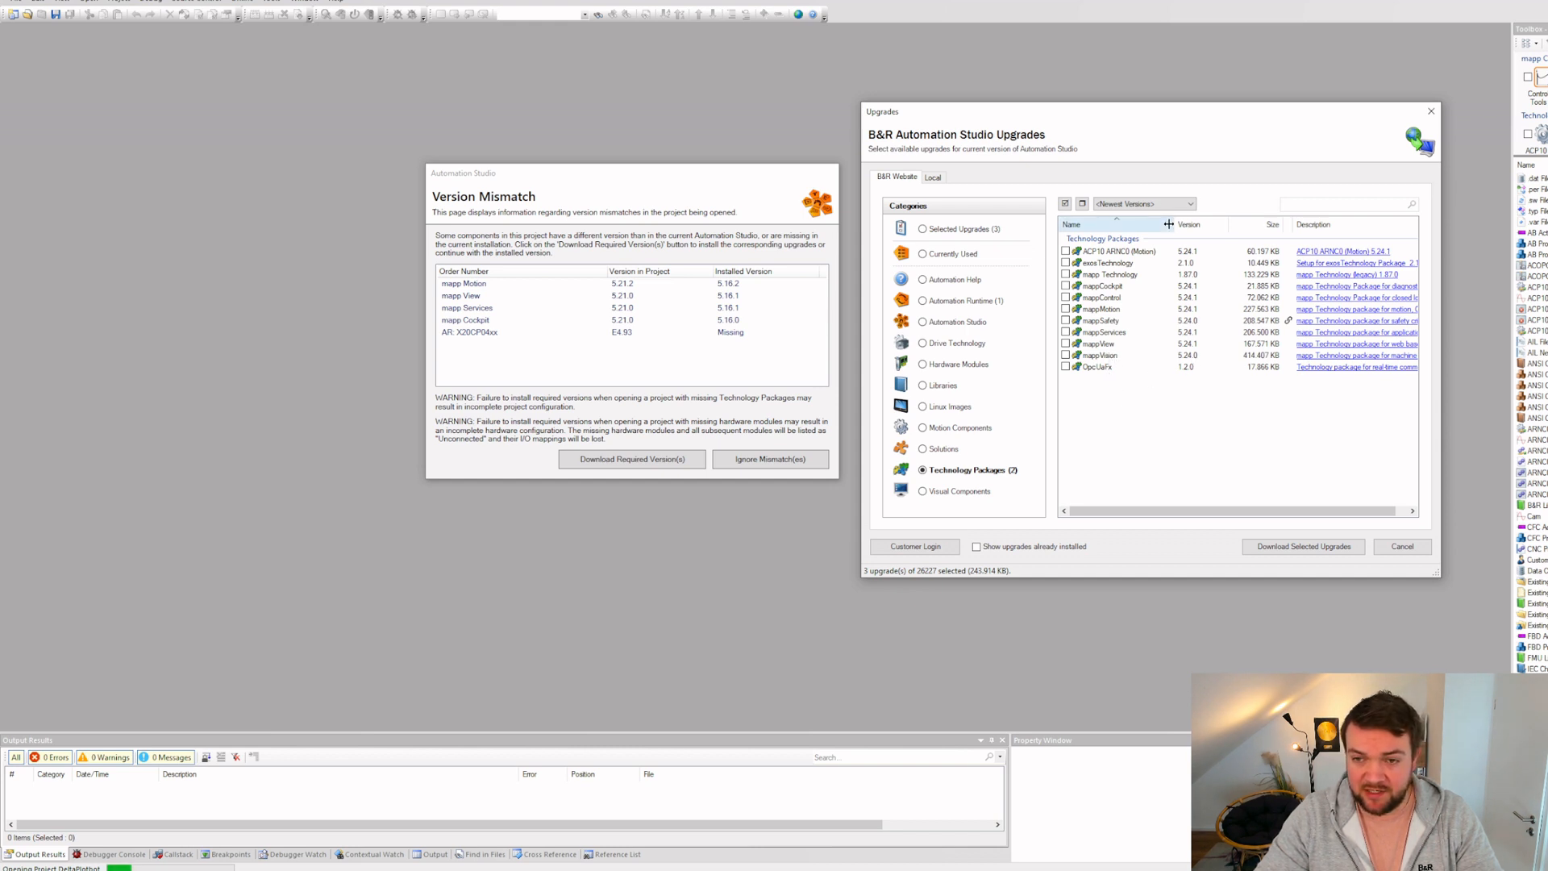
left_click(1128, 204)
left_click(1241, 201)
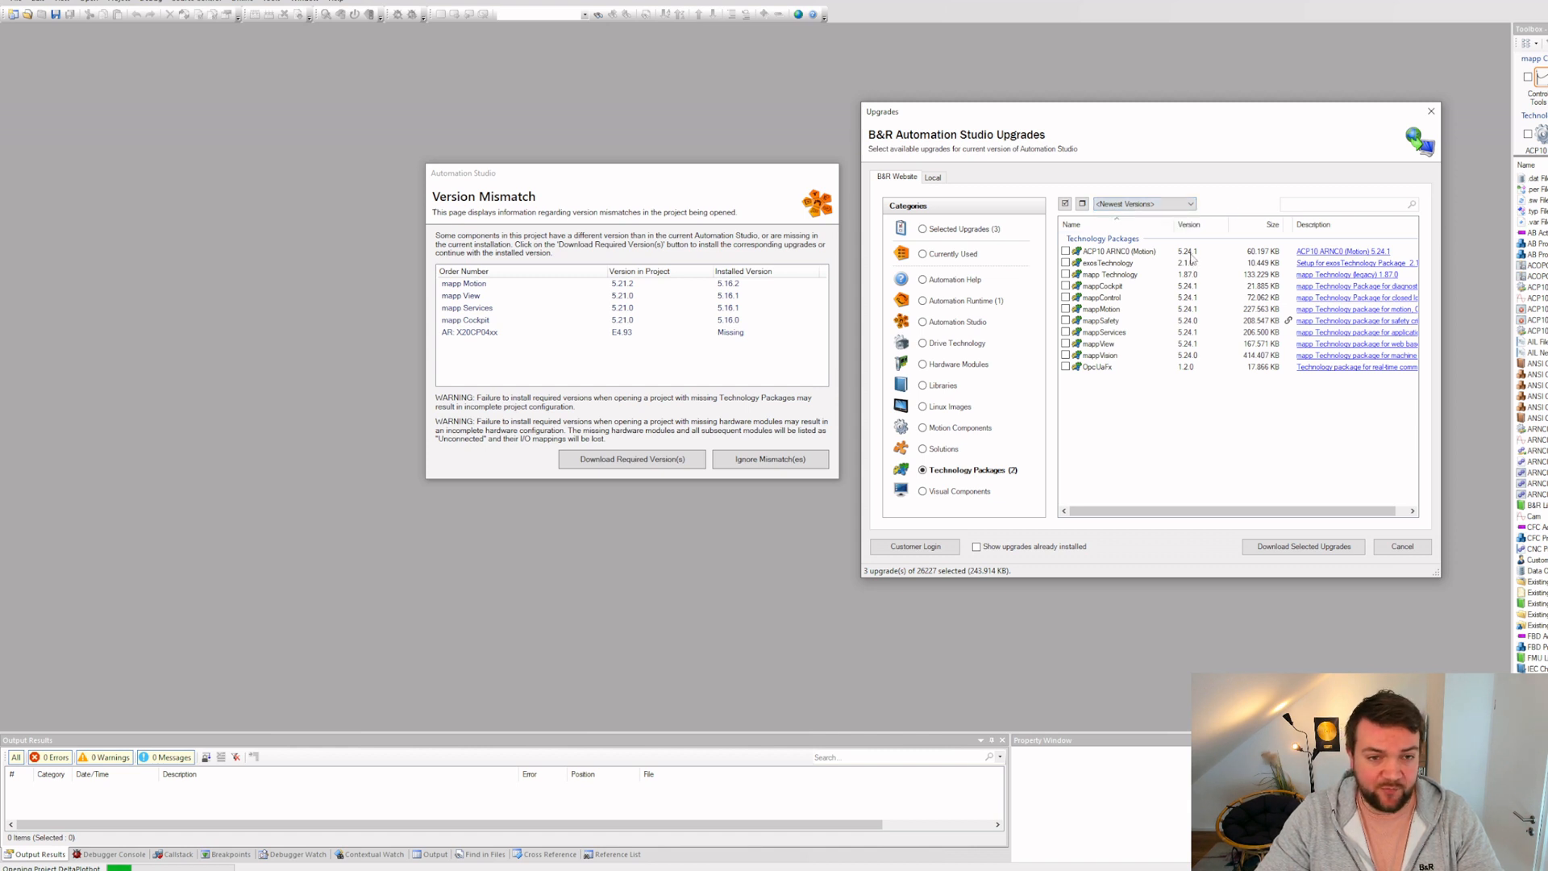
left_click(1169, 204)
left_click(1132, 227)
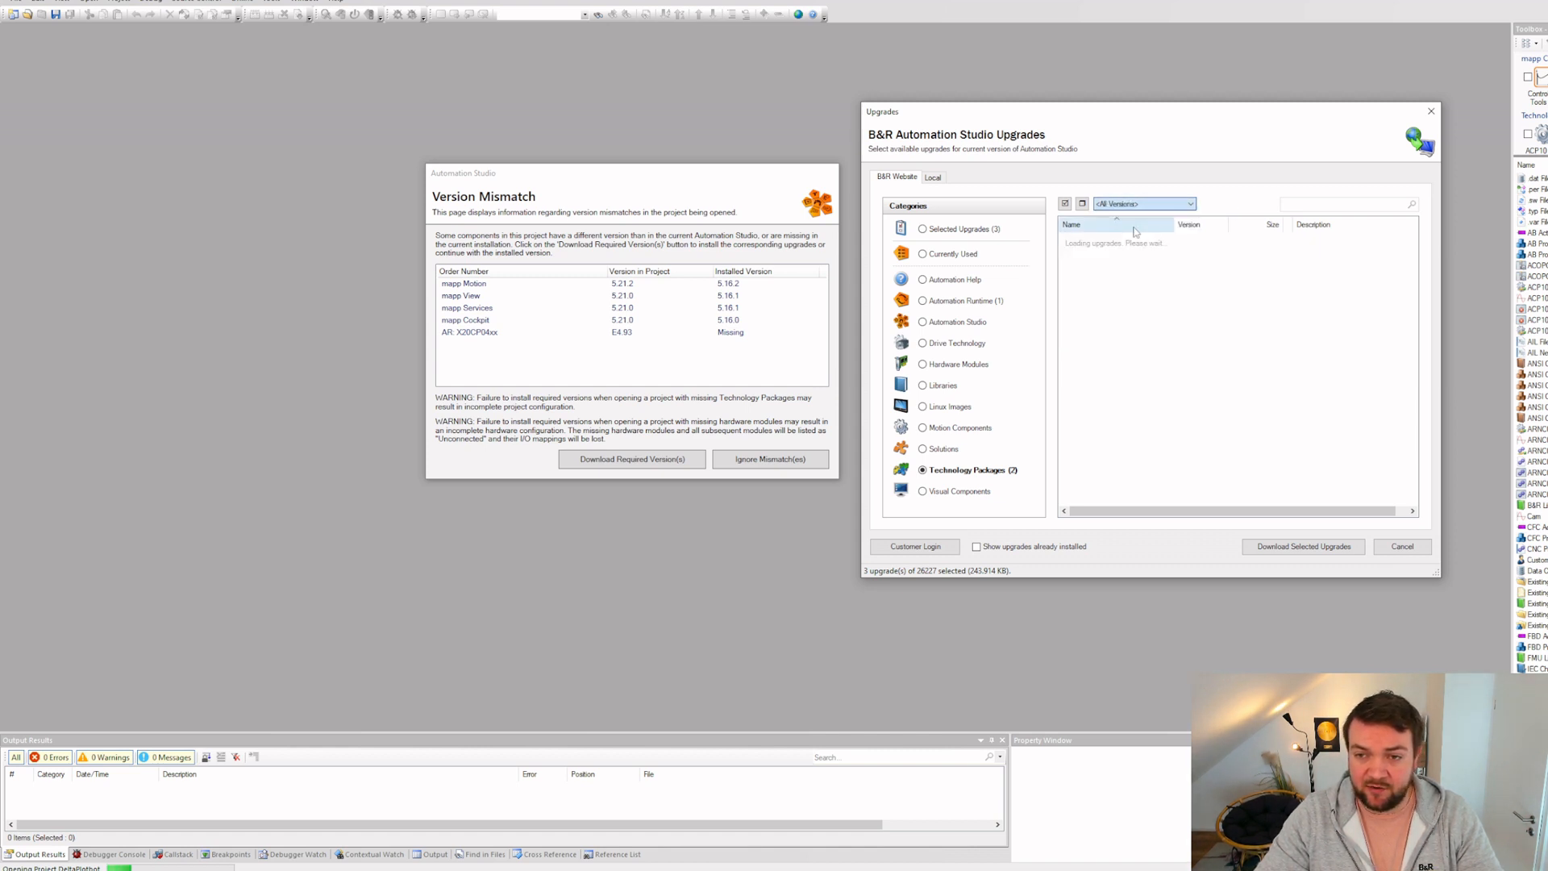
left_click(1204, 226)
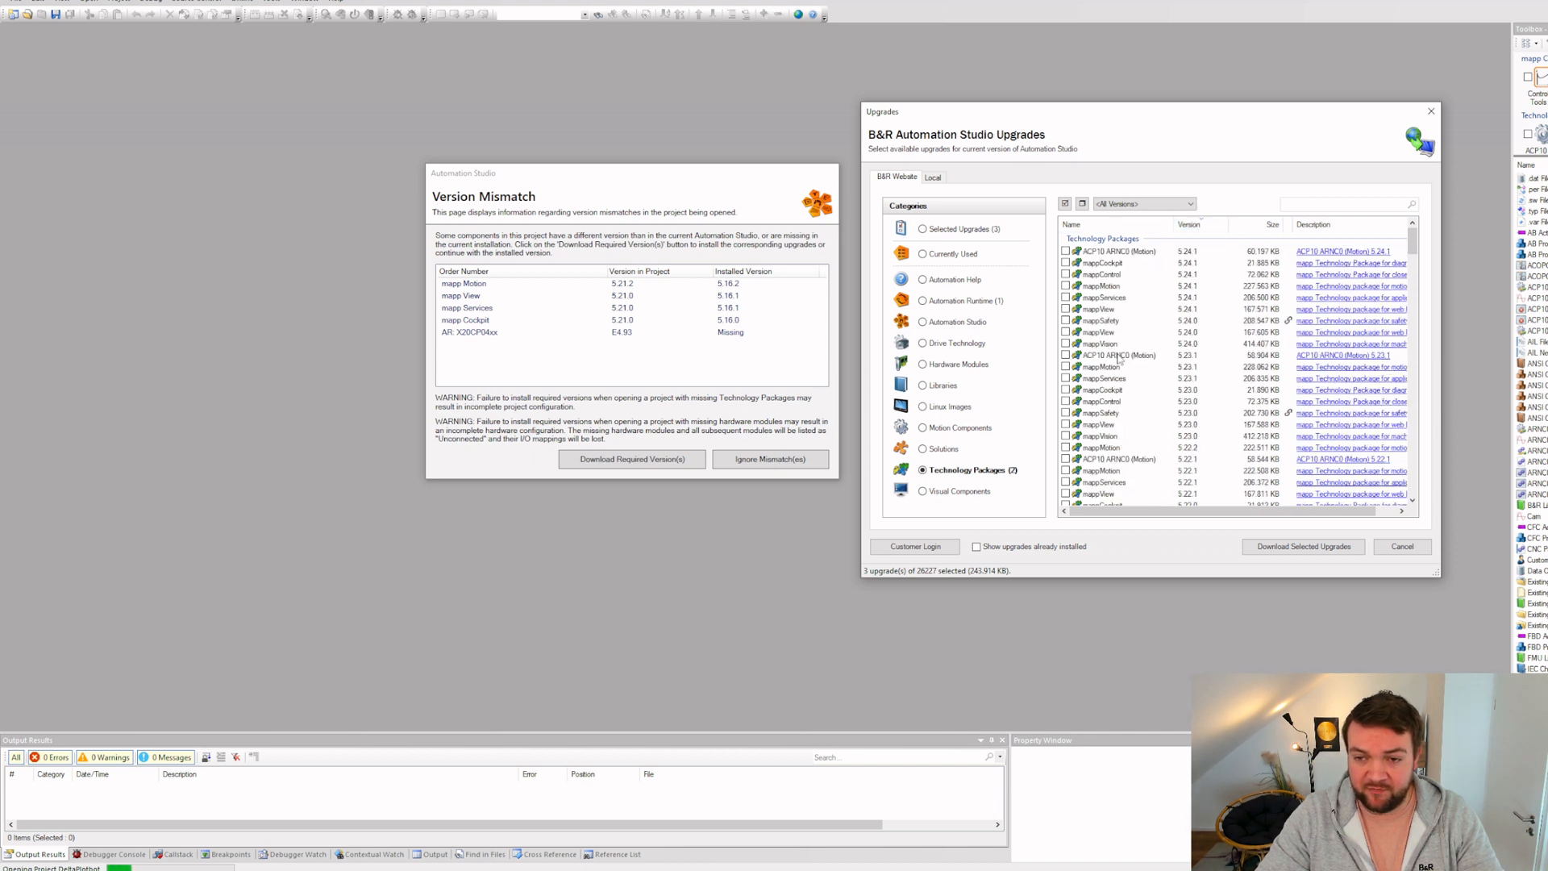
Step: Mark mappMotion 5.21.2 and mappView 5.21.0 for download alongside the preselected mappCockpit and mappServices packages
scroll(1120, 357, "down", 4)
scroll(1161, 413, "down", 3)
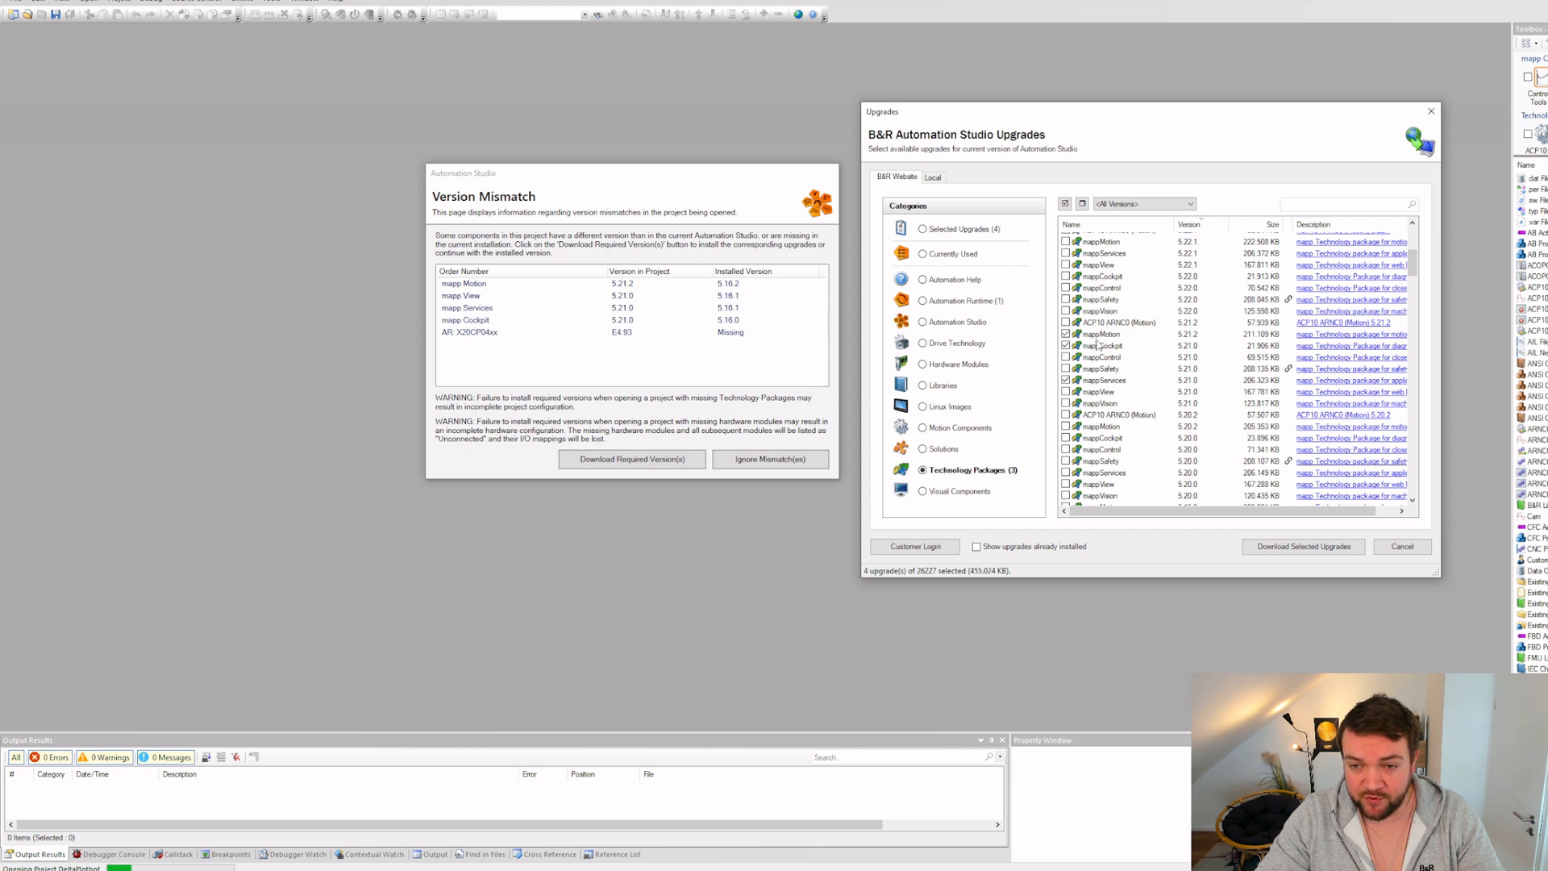
left_click(1102, 345)
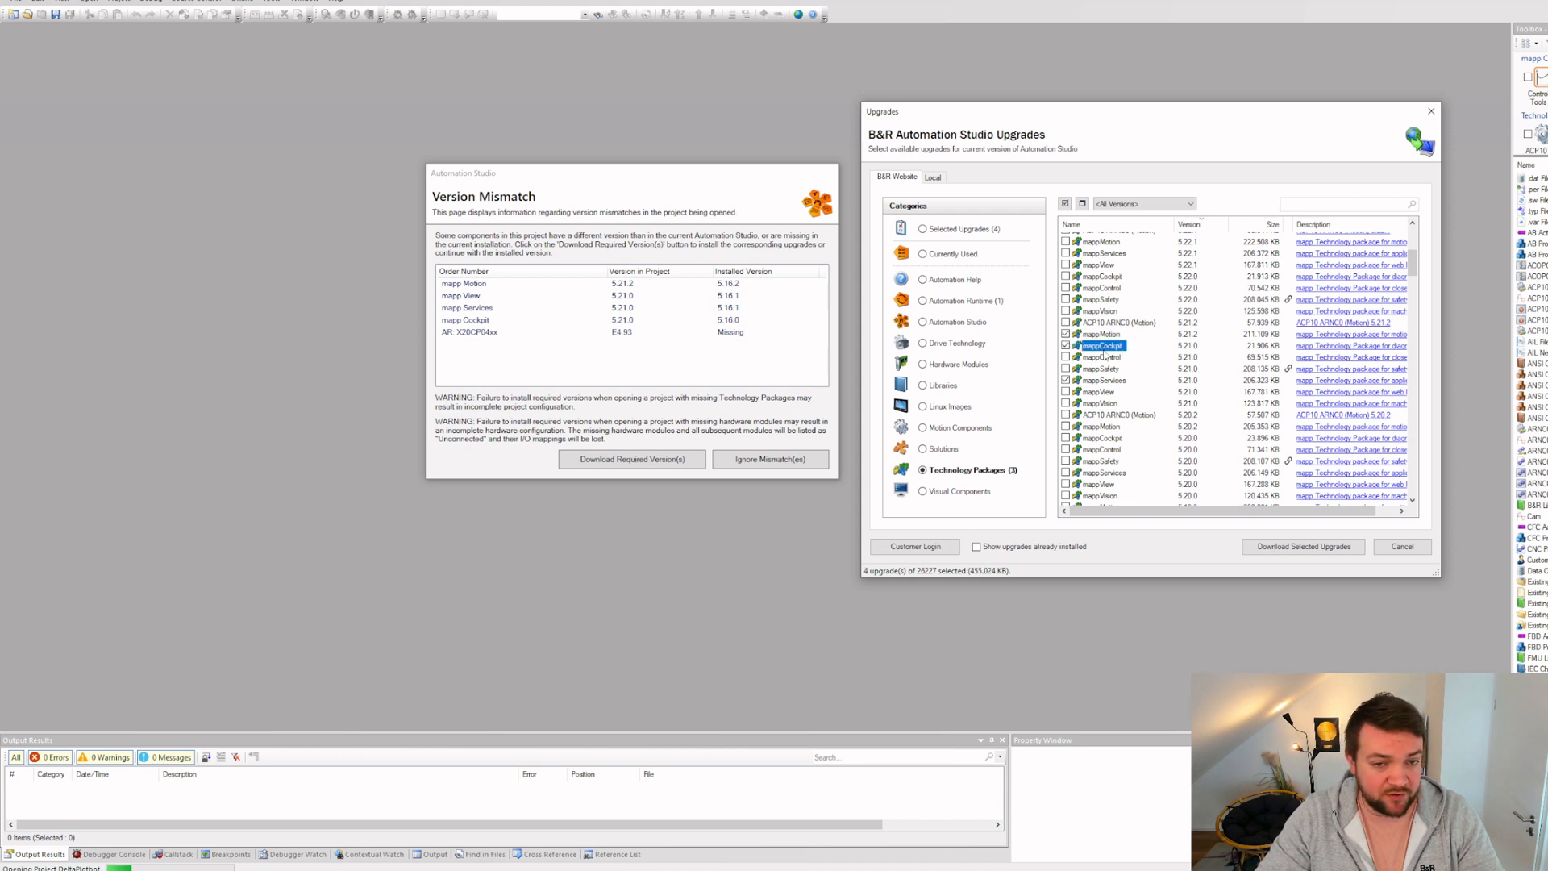
left_click(1102, 383)
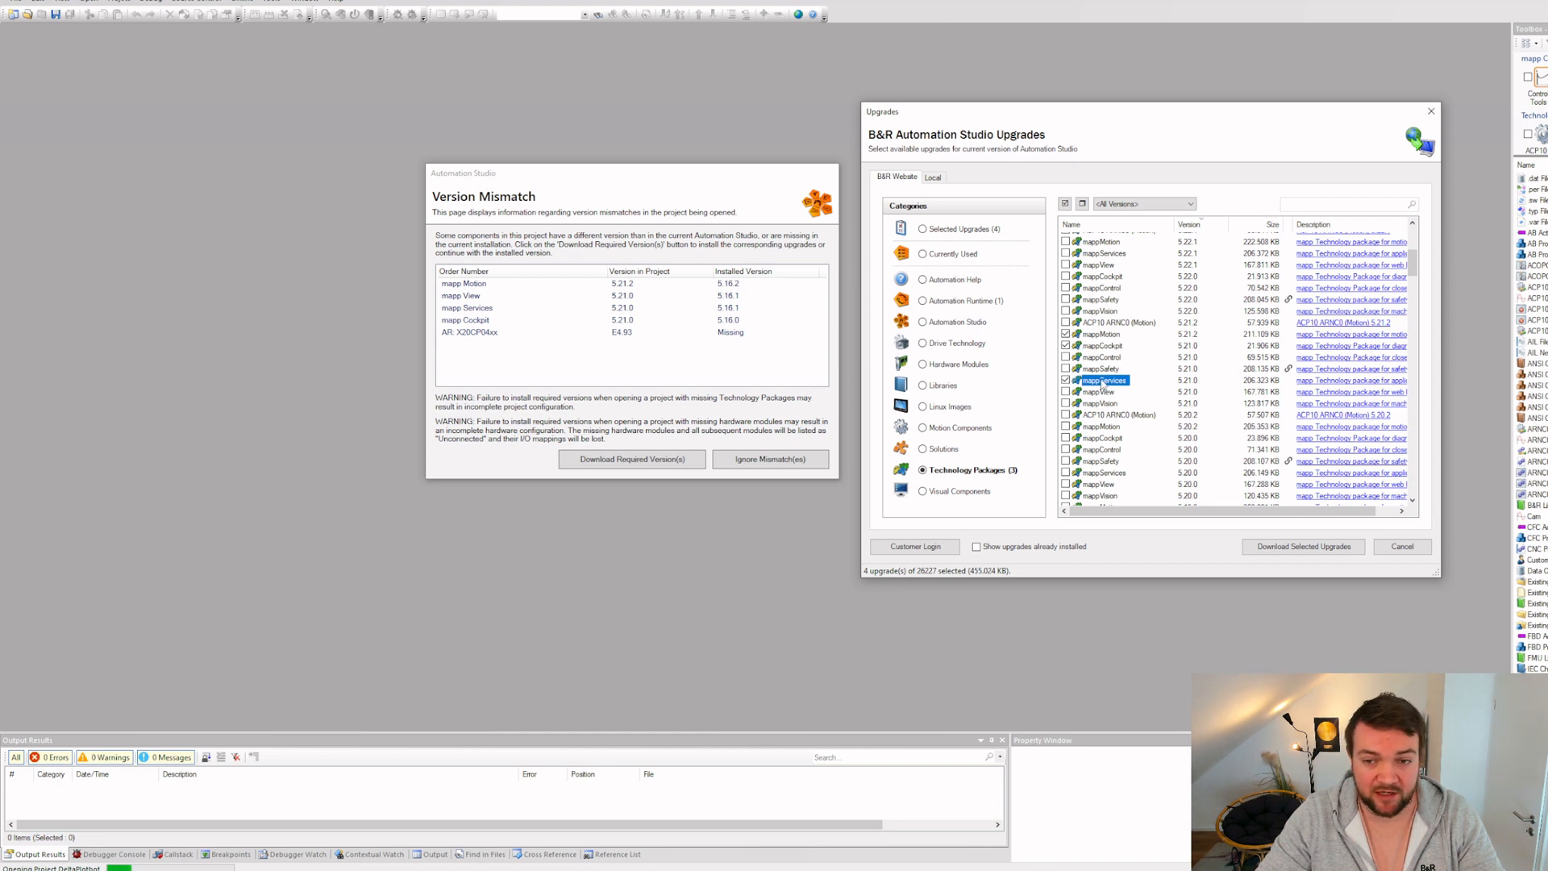
left_click(1098, 346)
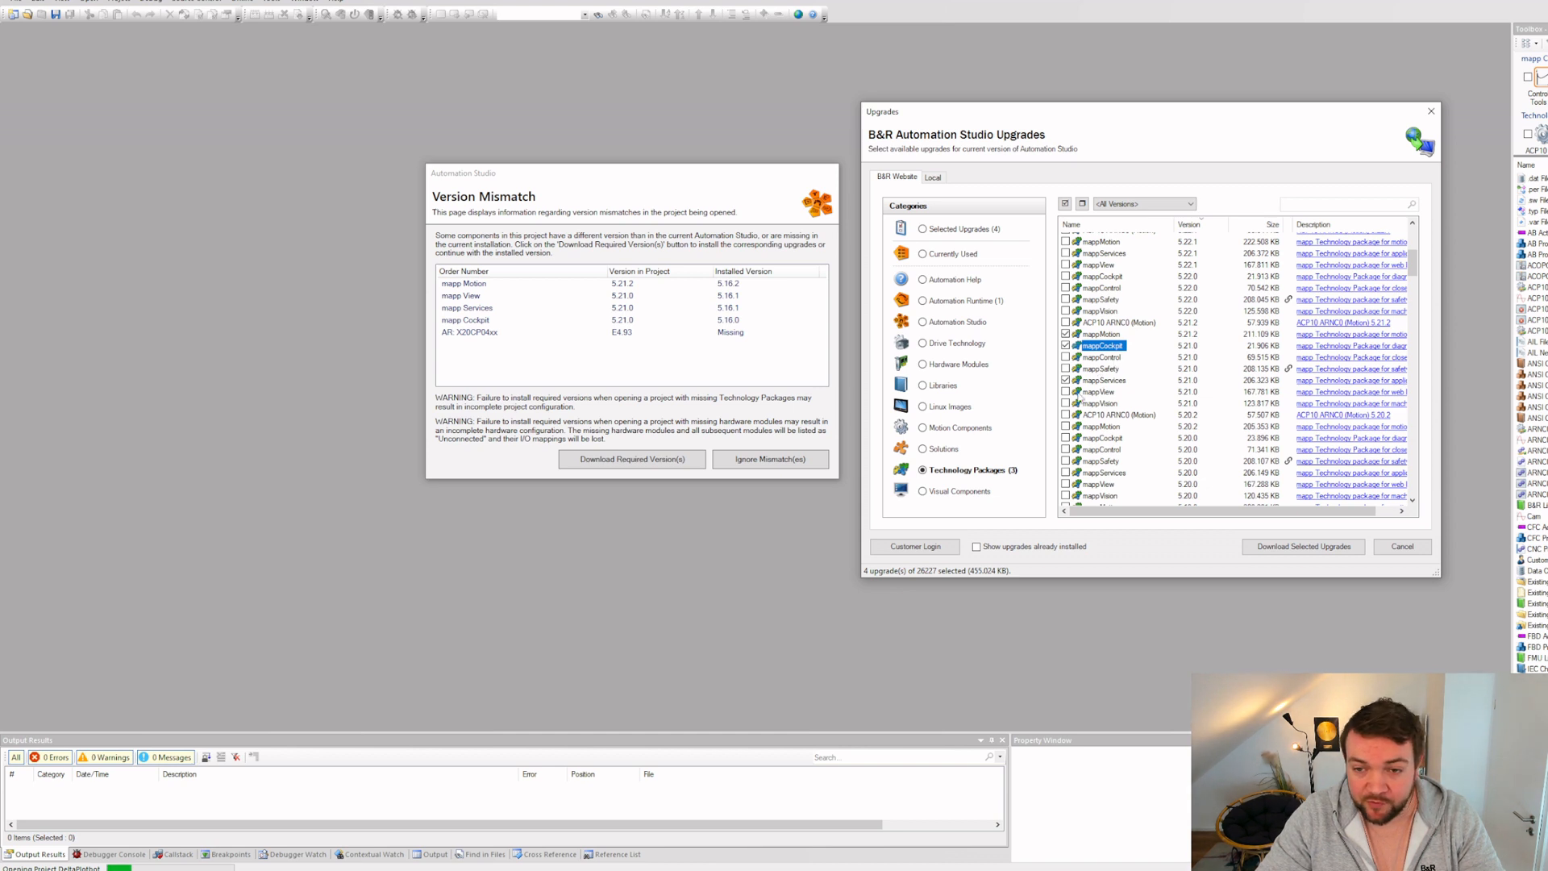
left_click(1065, 392)
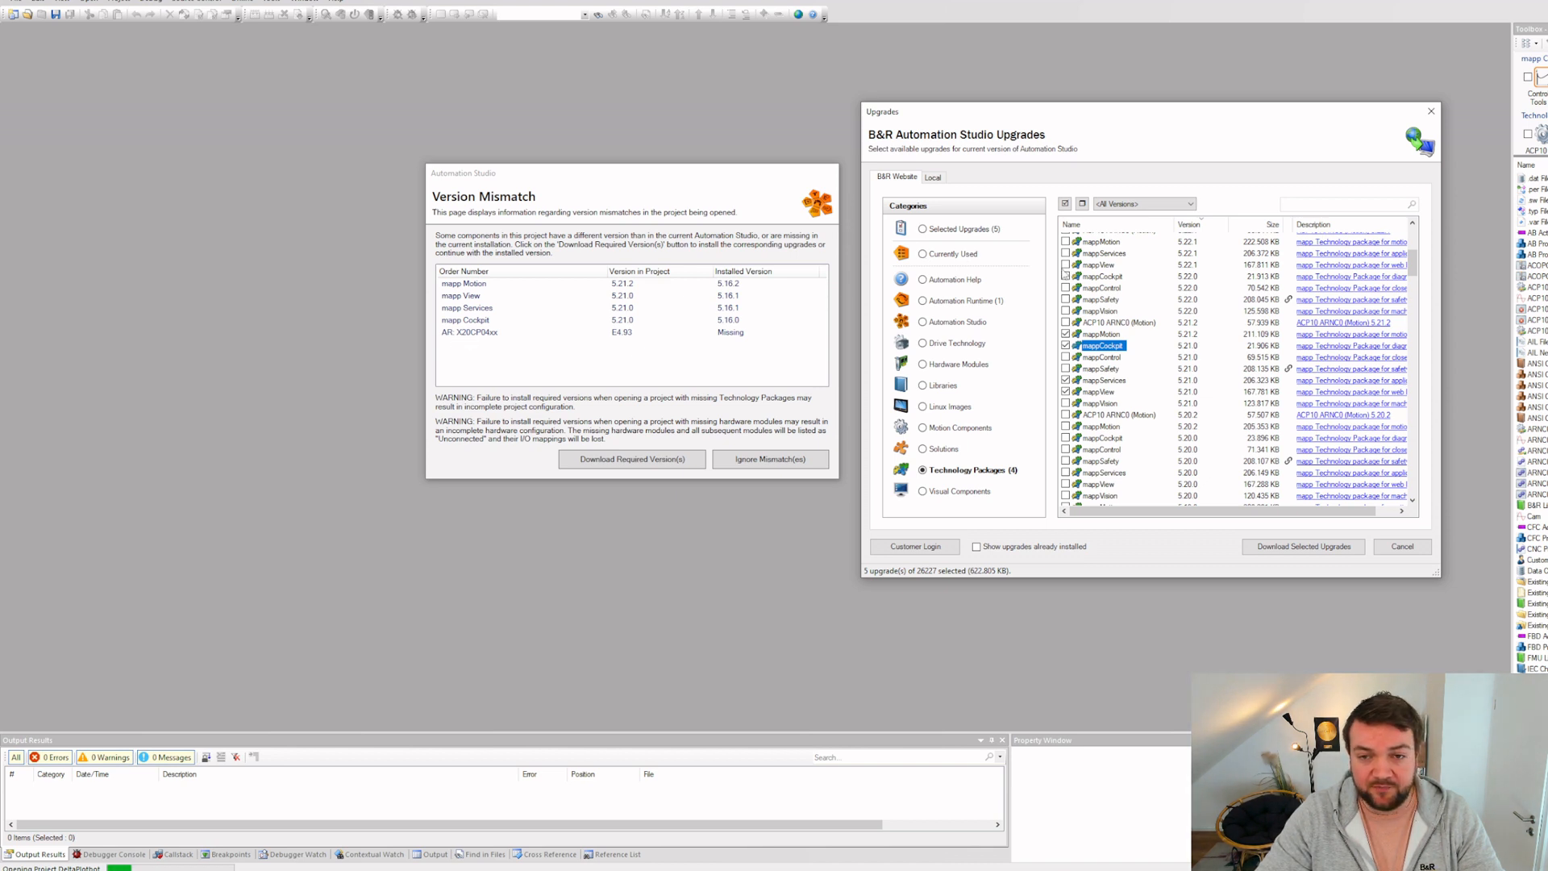
Step: Filter the Automation Runtime upgrades to version E4.93 to check the X20CP04xx selection, and download all selected upgrades
left_click(988, 300)
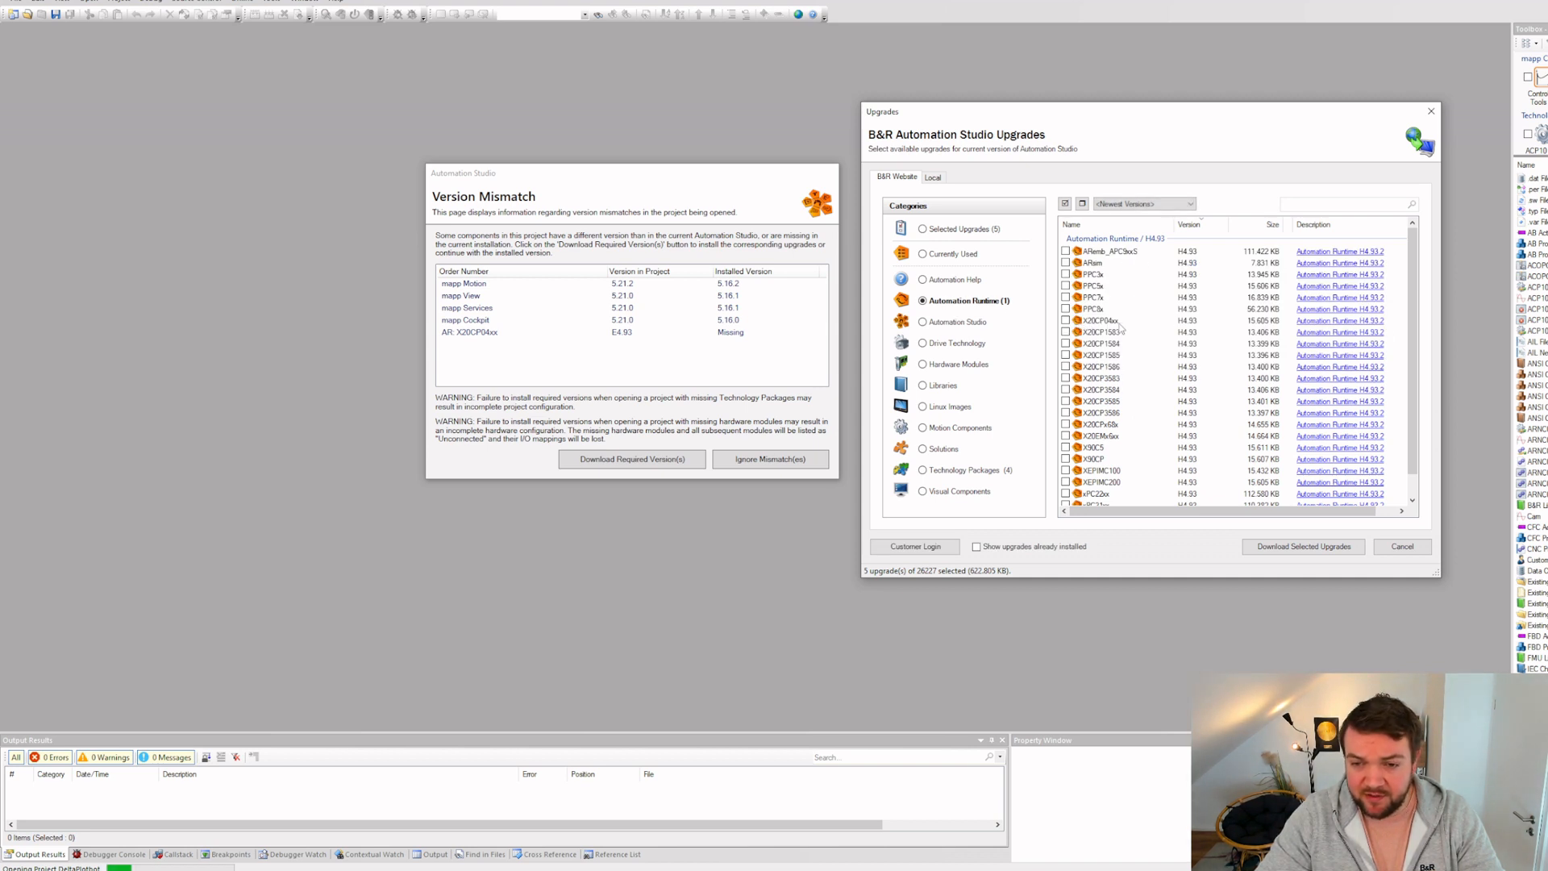
scroll(1201, 330, "down", 1)
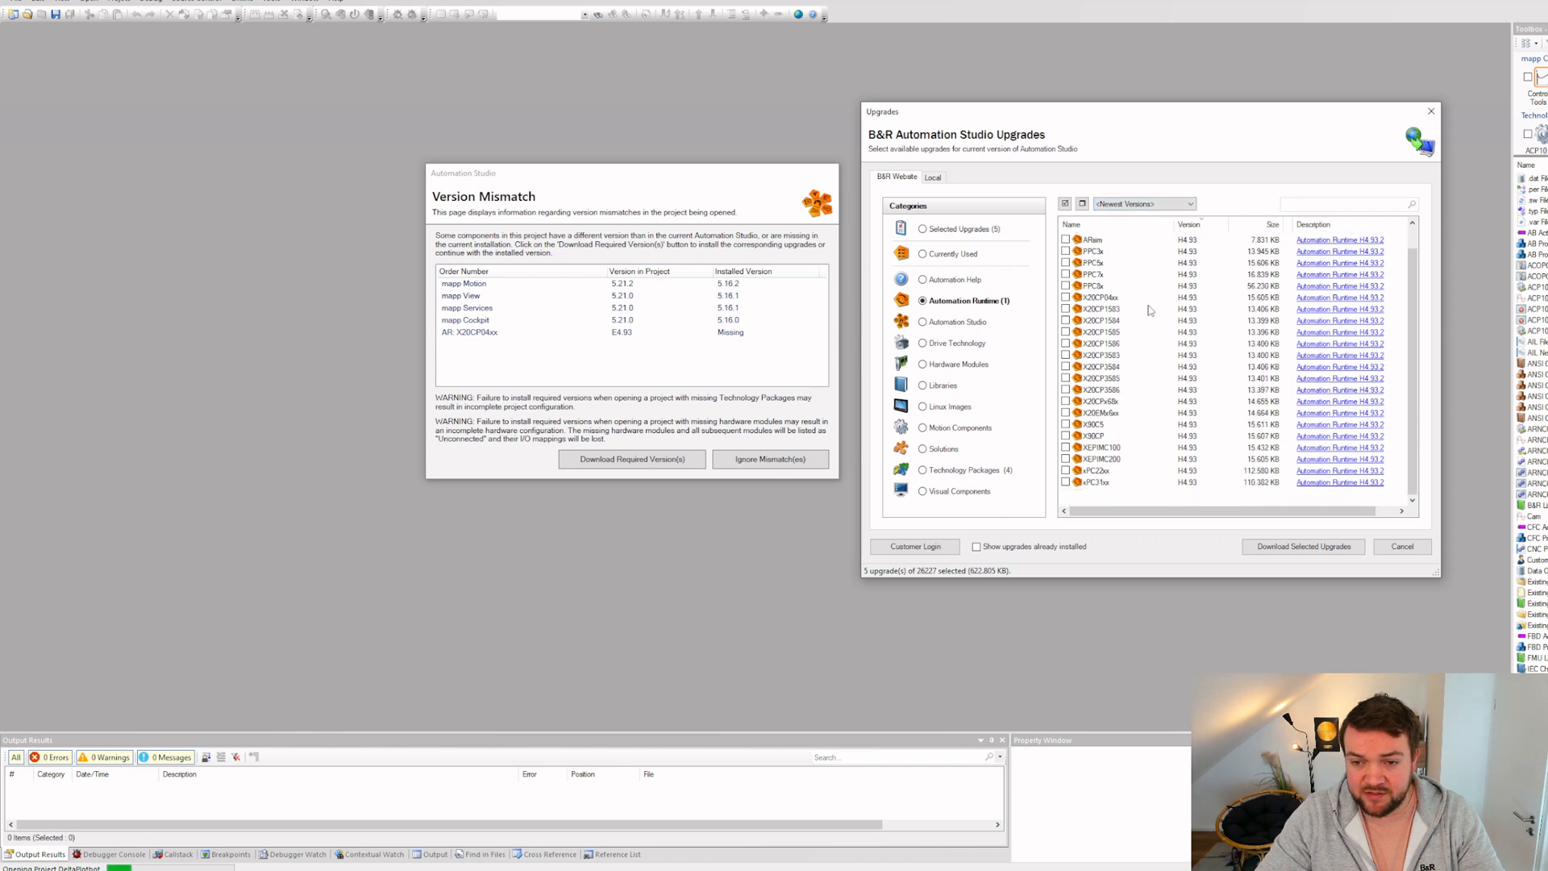
left_click(1151, 205)
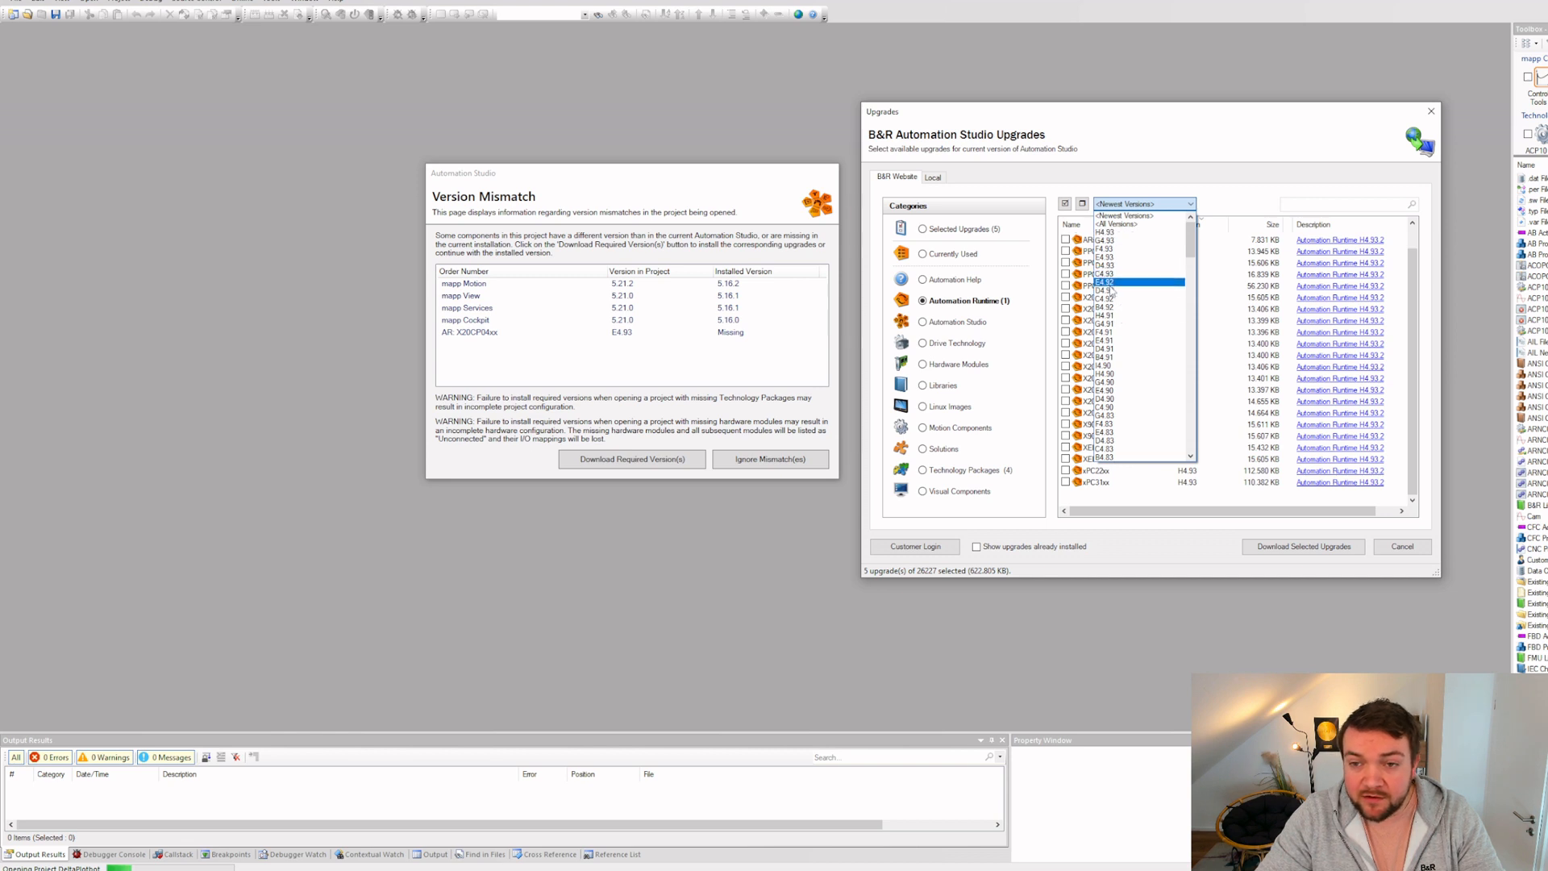
left_click(1120, 258)
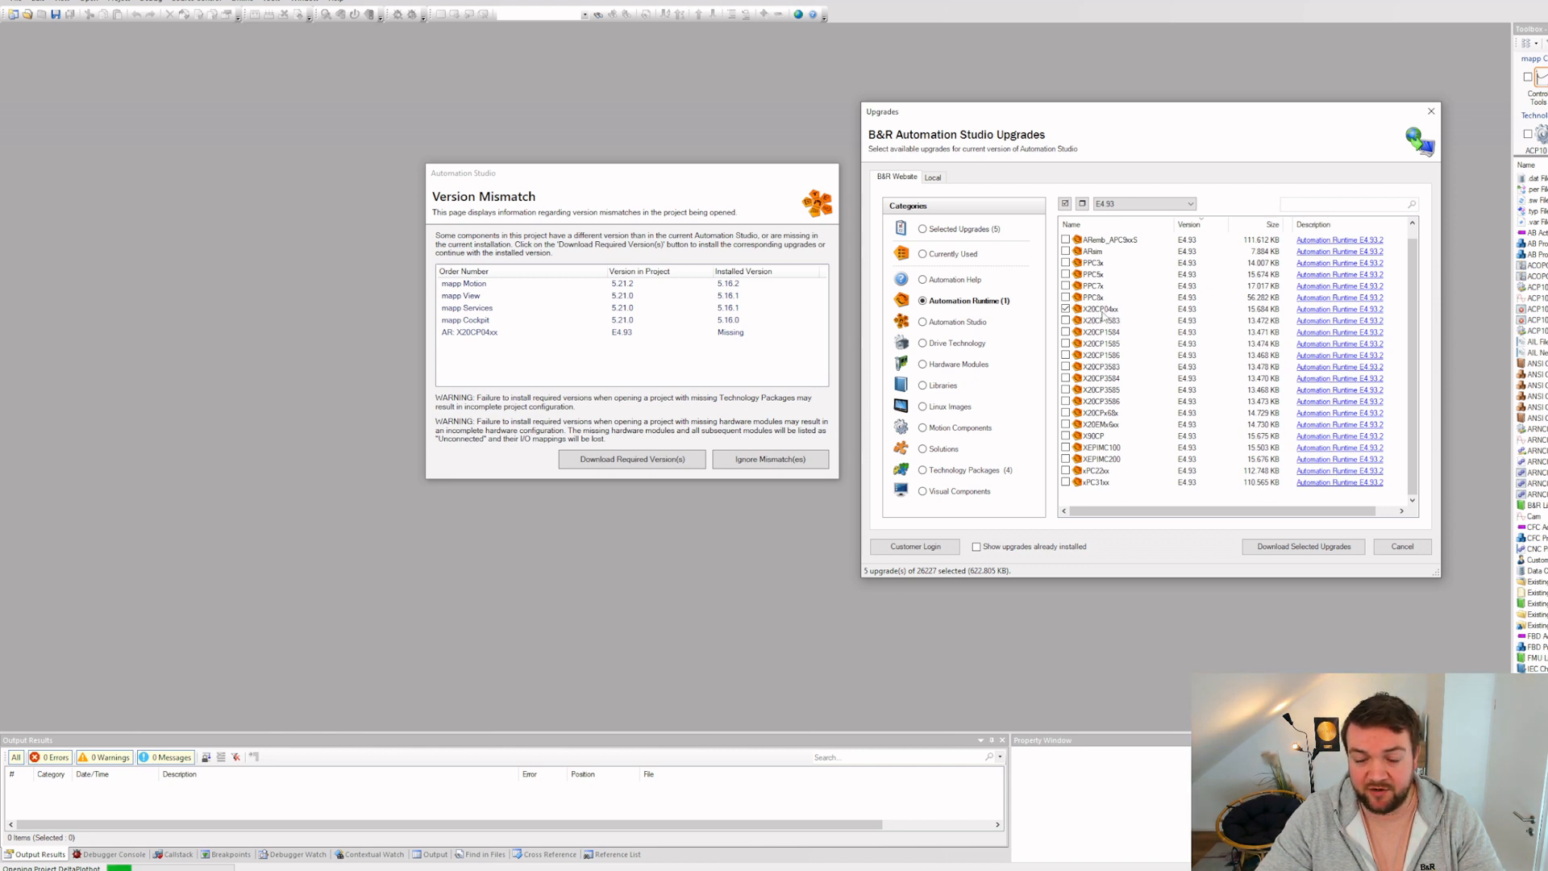
left_click(1268, 553)
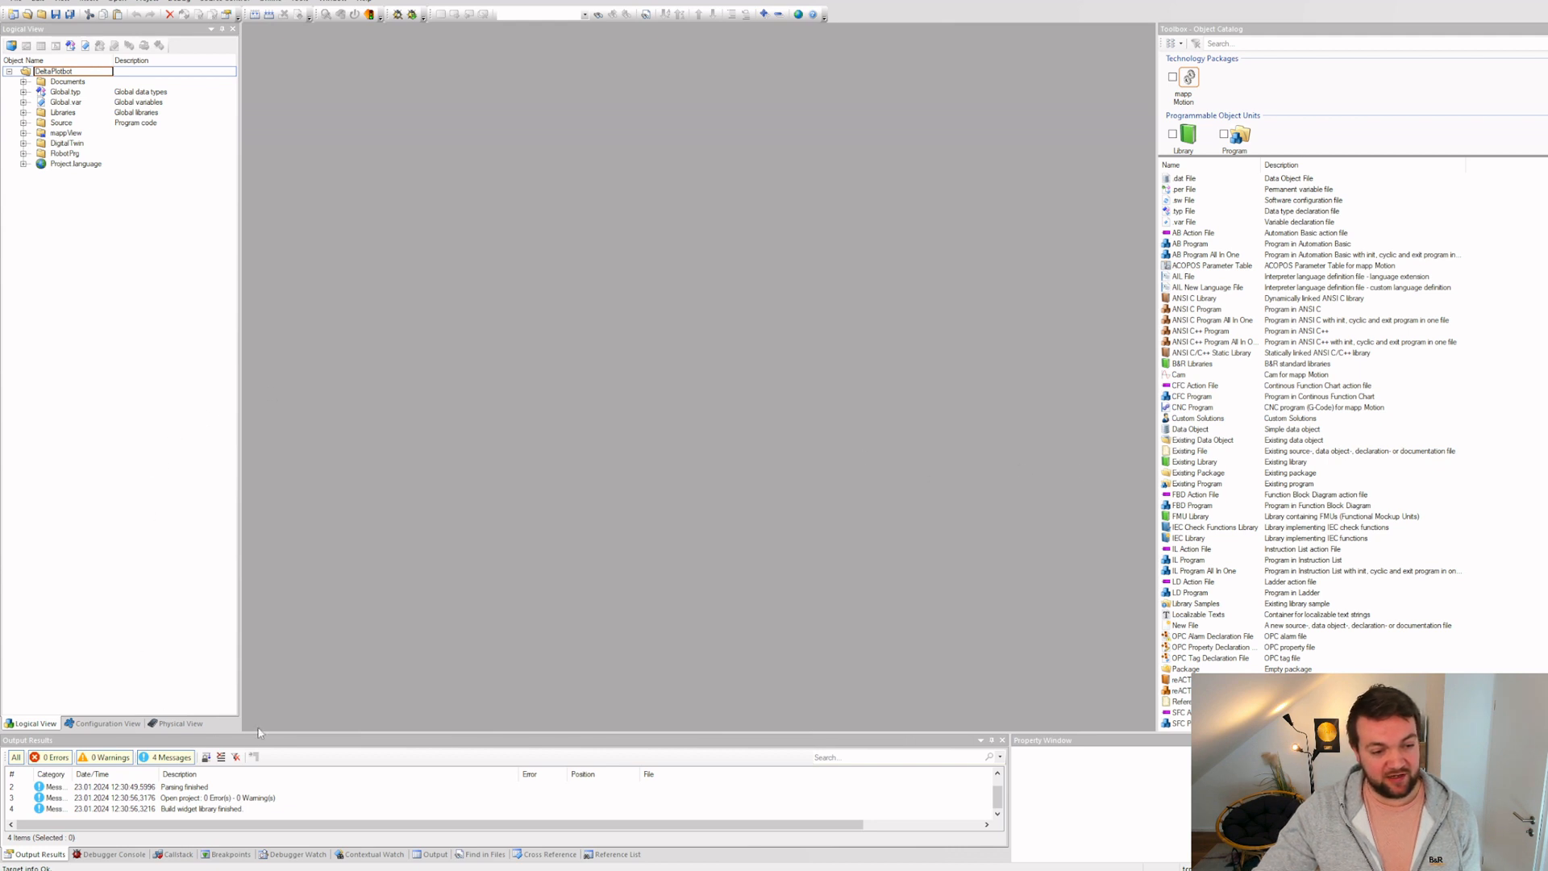
Step: Examine the project's physical hardware tree, including the X20CP0484_1 controller and the axis modules on its X2X bus
left_click(182, 723)
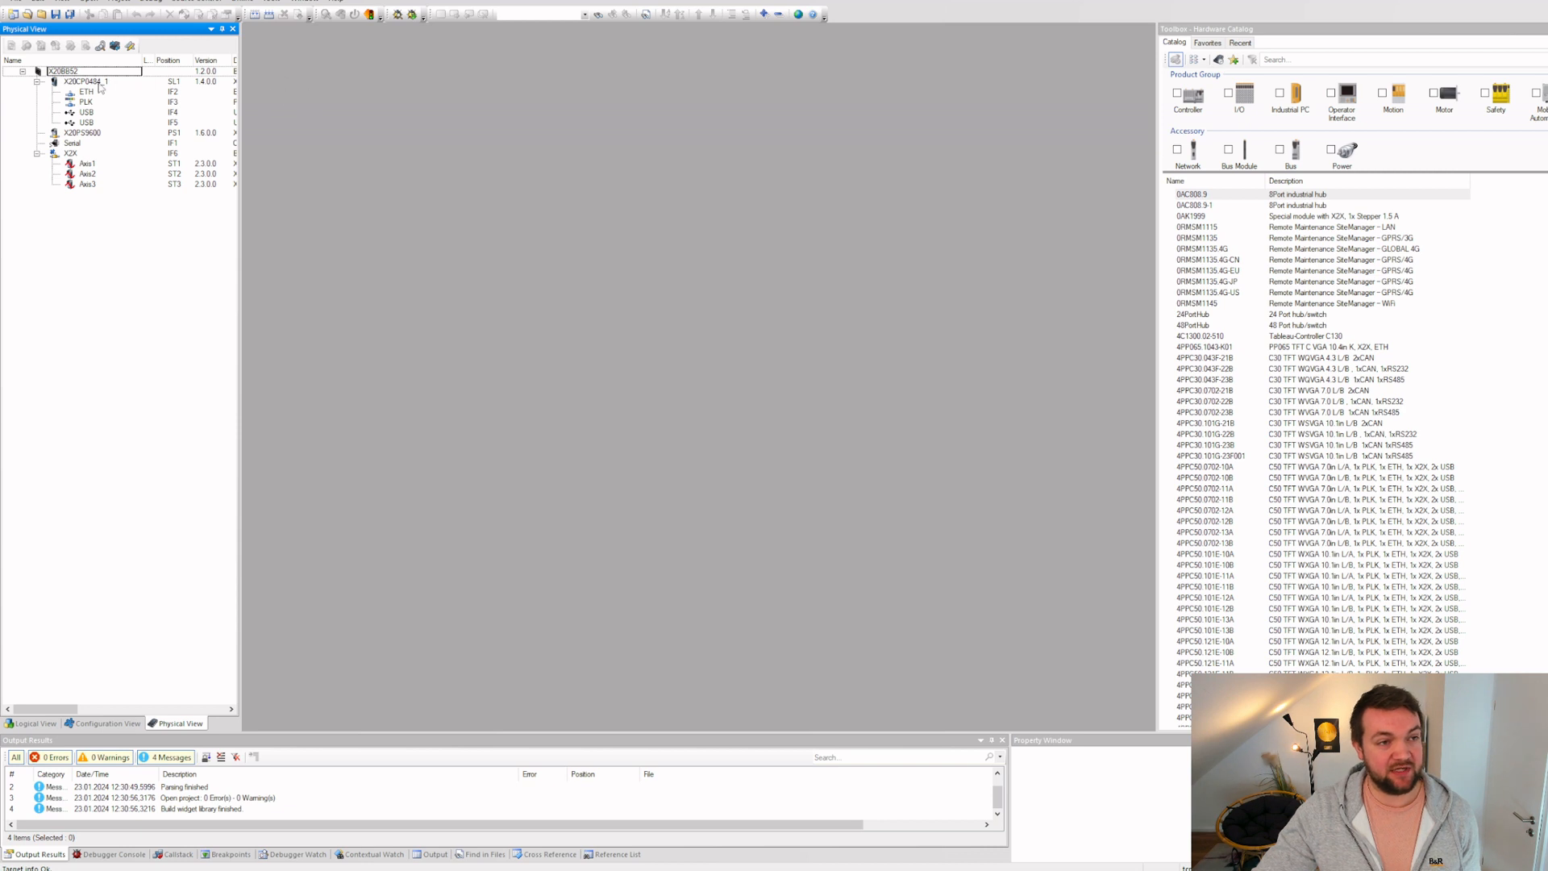
mouse_move(100, 89)
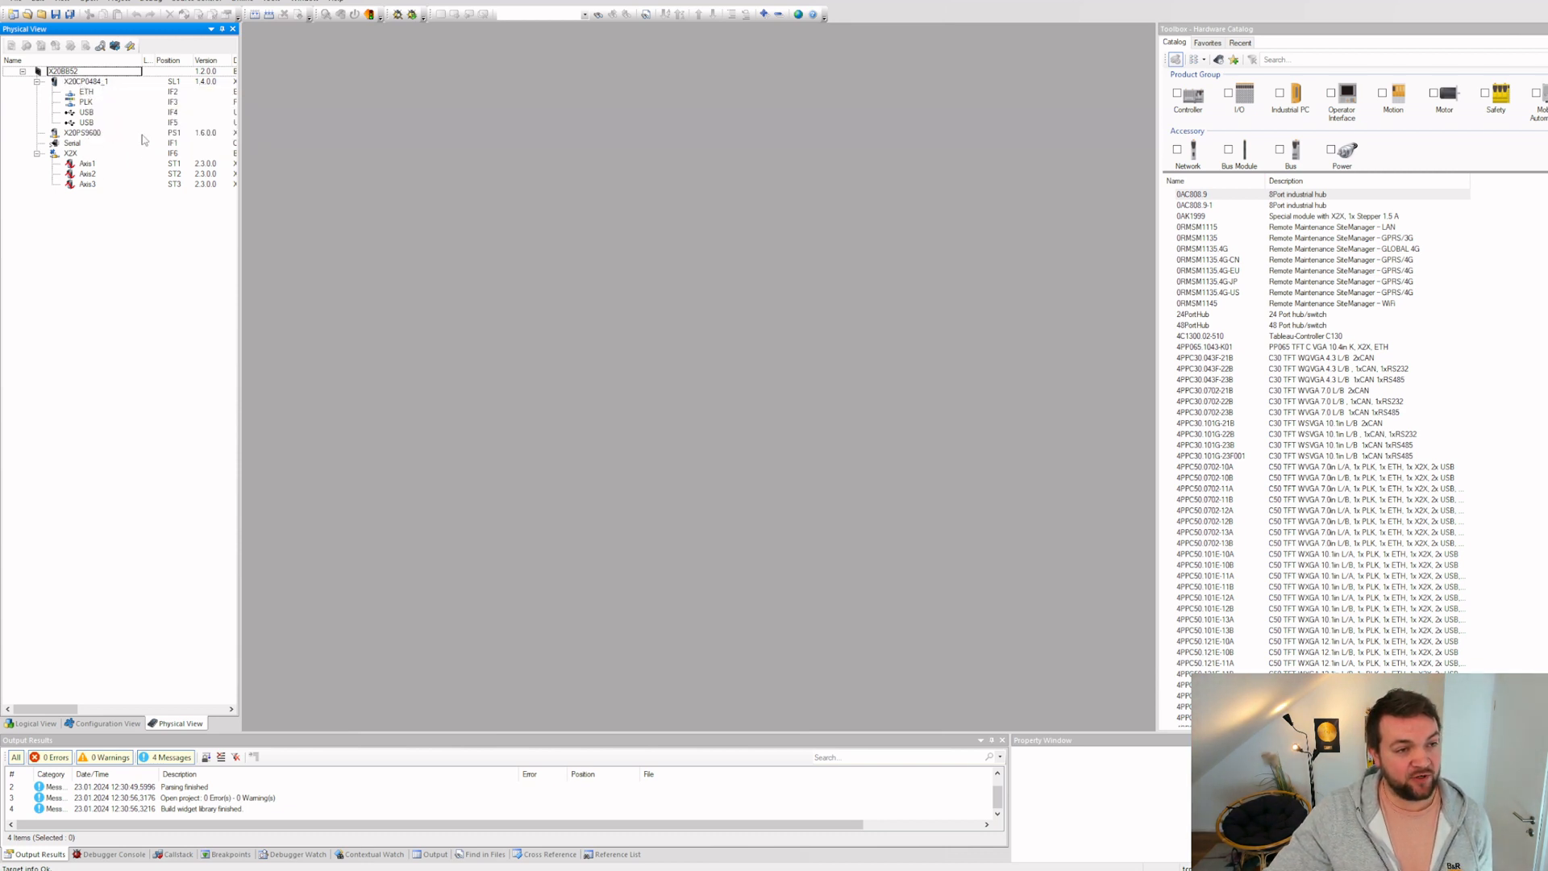
left_click(90, 165)
left_click(91, 175)
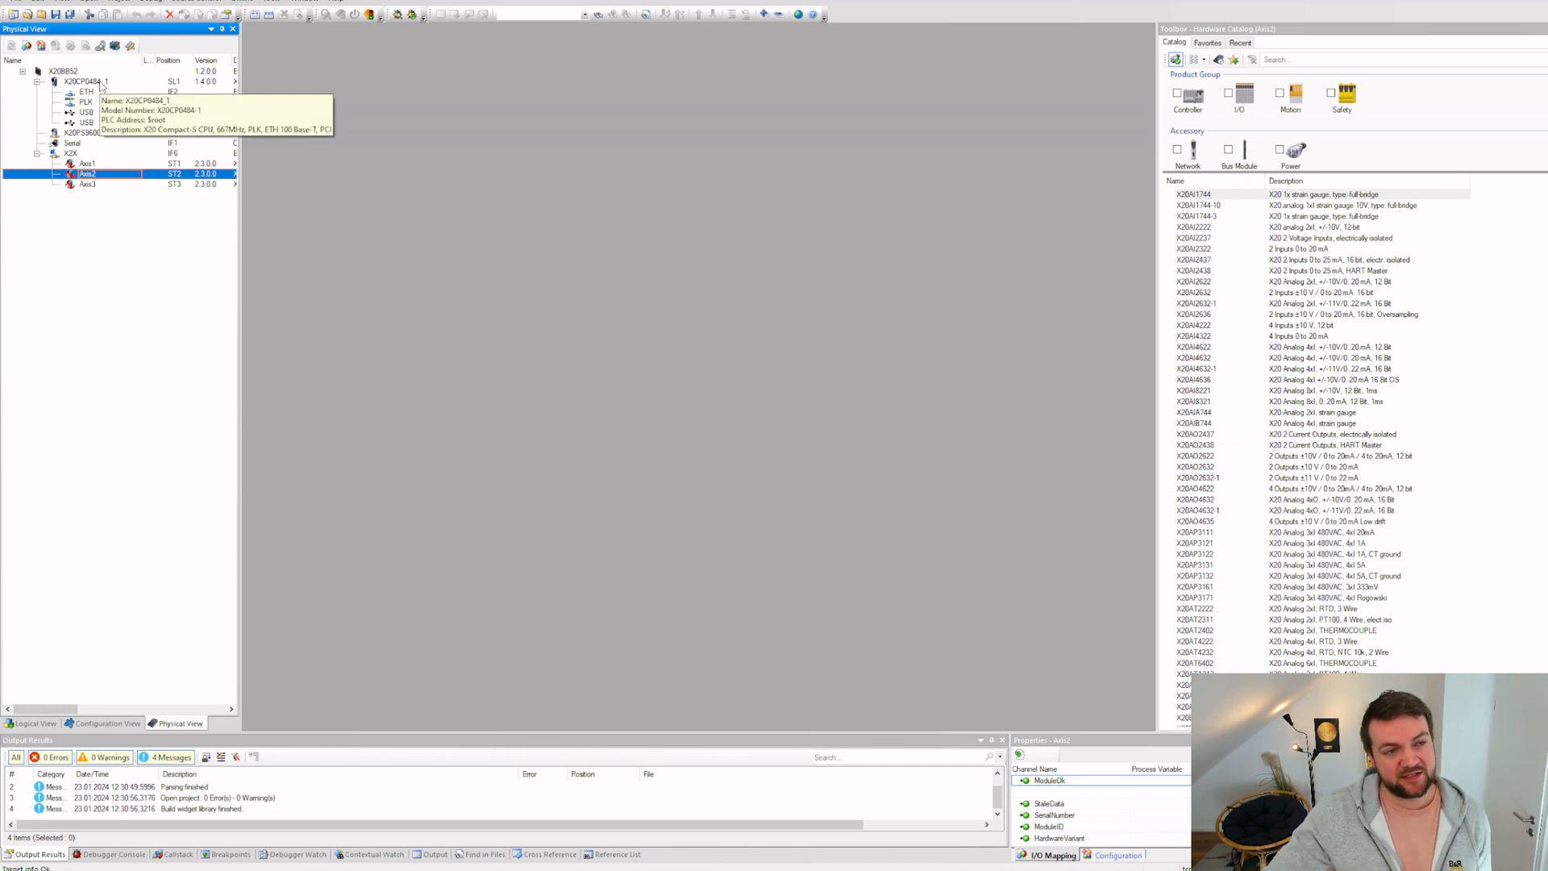
left_click(81, 84)
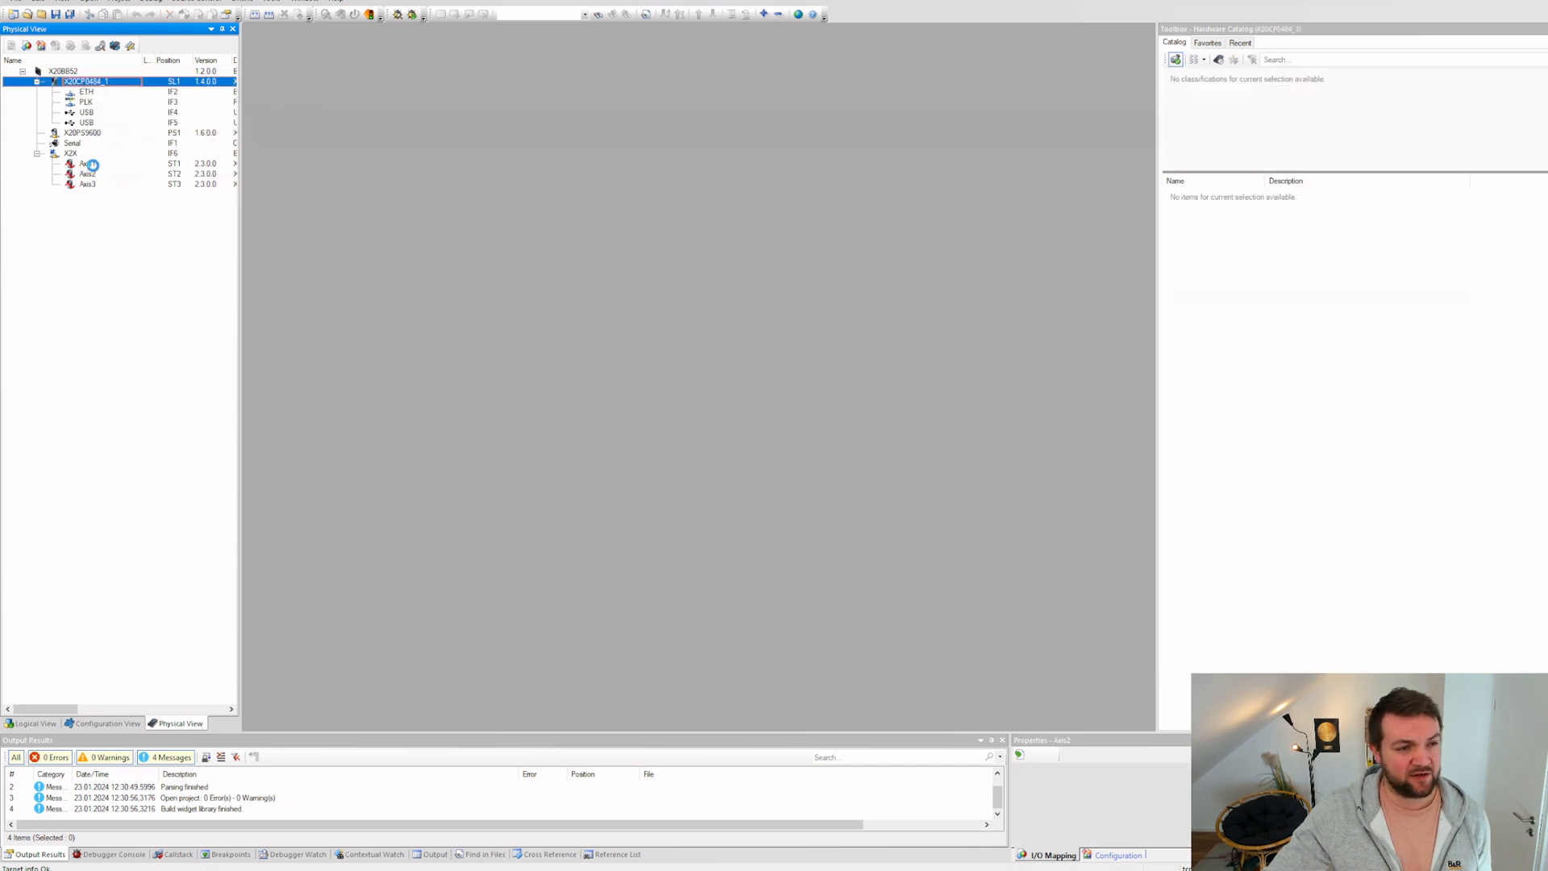
left_click(90, 164)
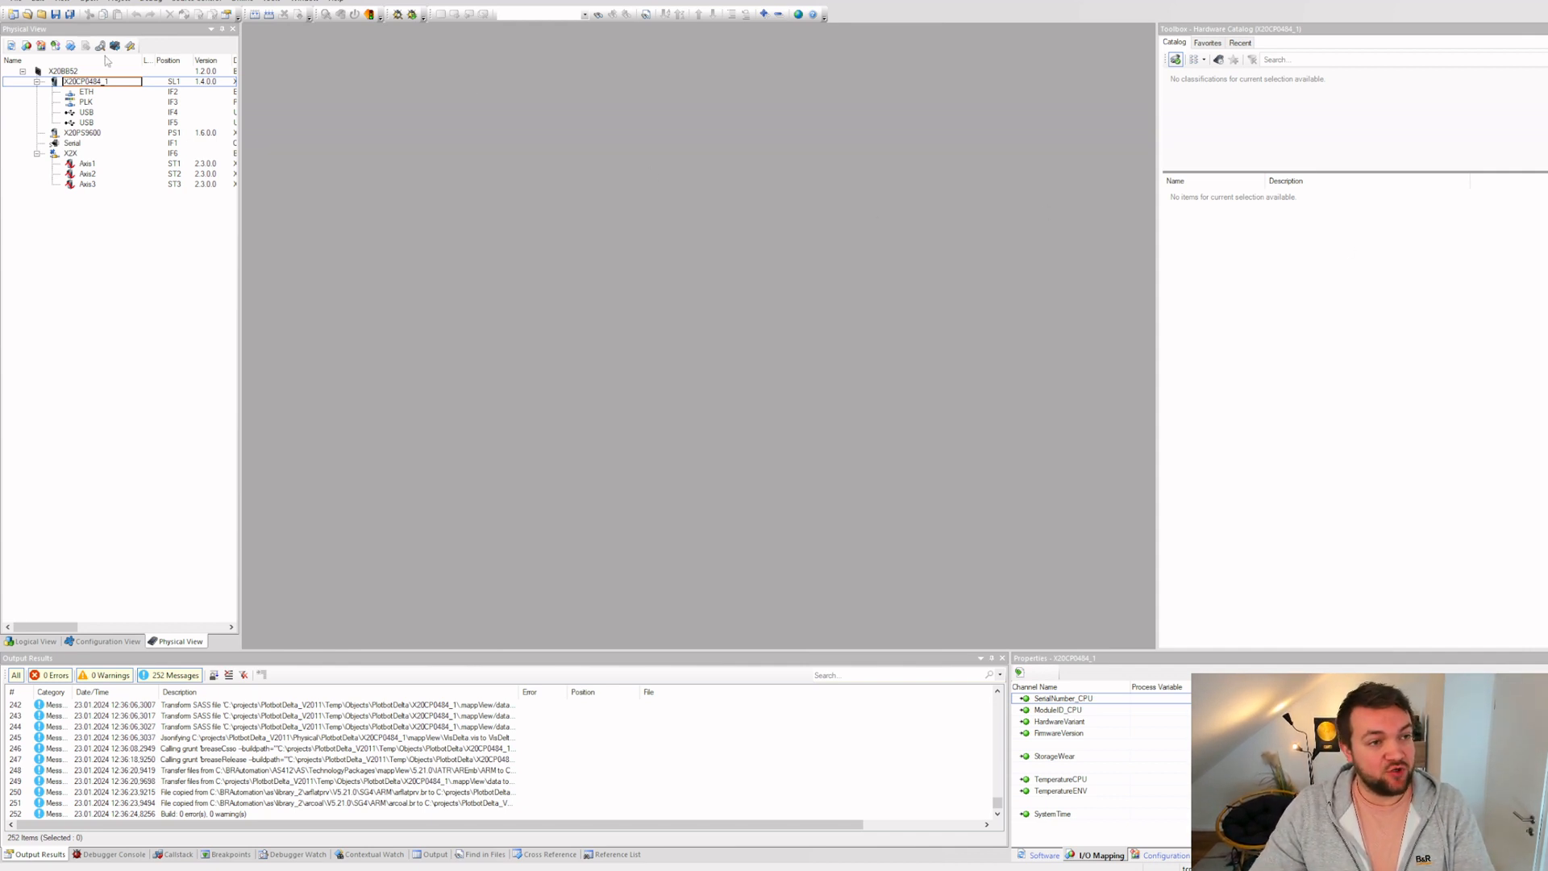
Step: Replace the X20CP0484_1 controller with an X20EM0613, found by searching the hardware catalog for x20
left_click(89, 83)
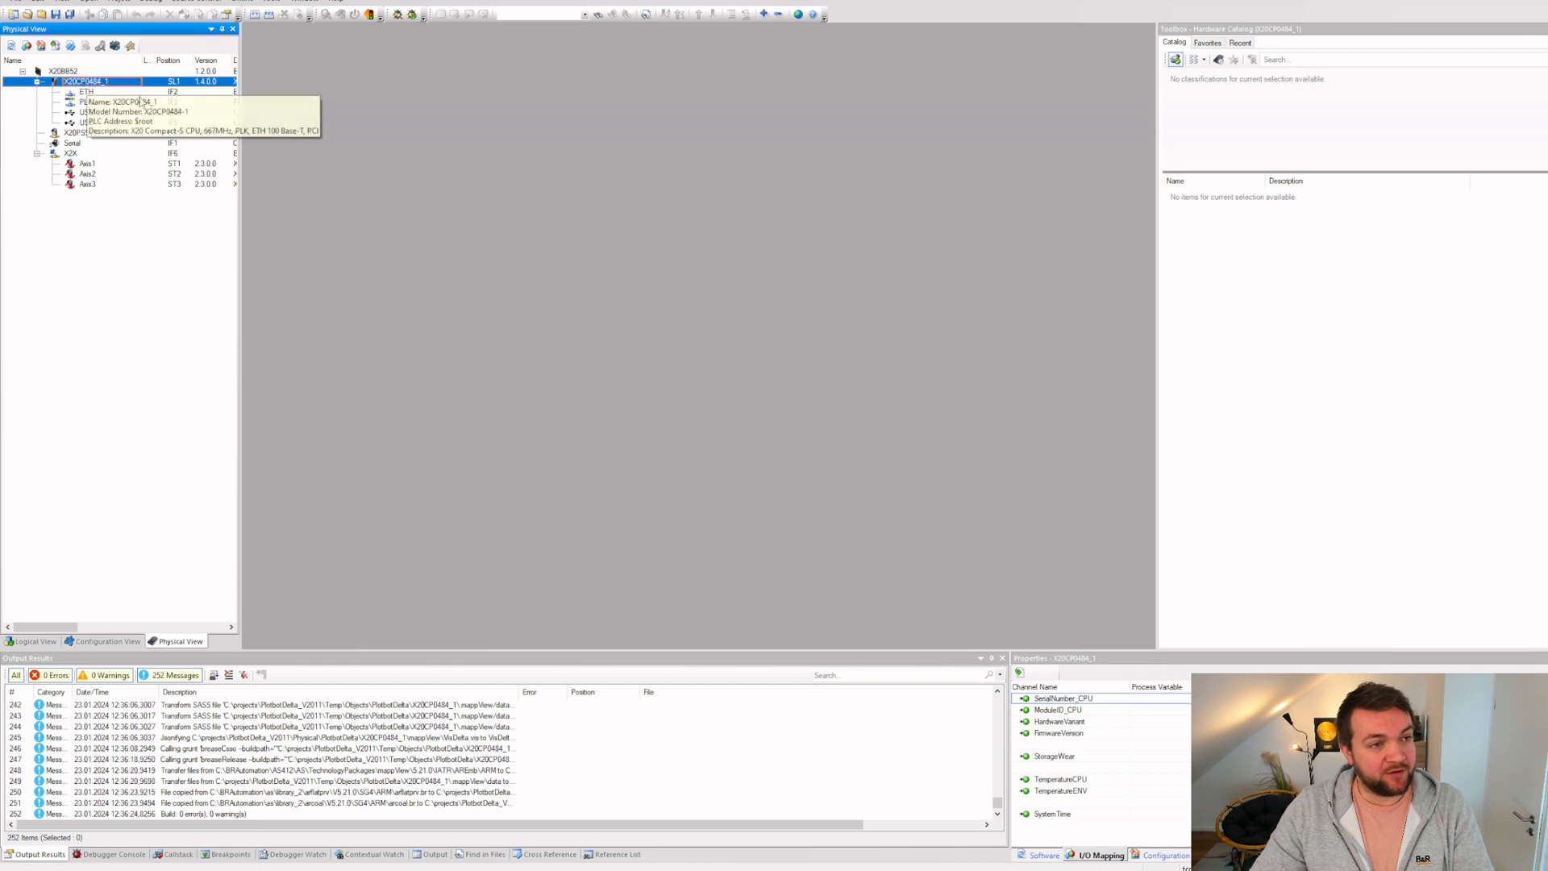
left_click(57, 84)
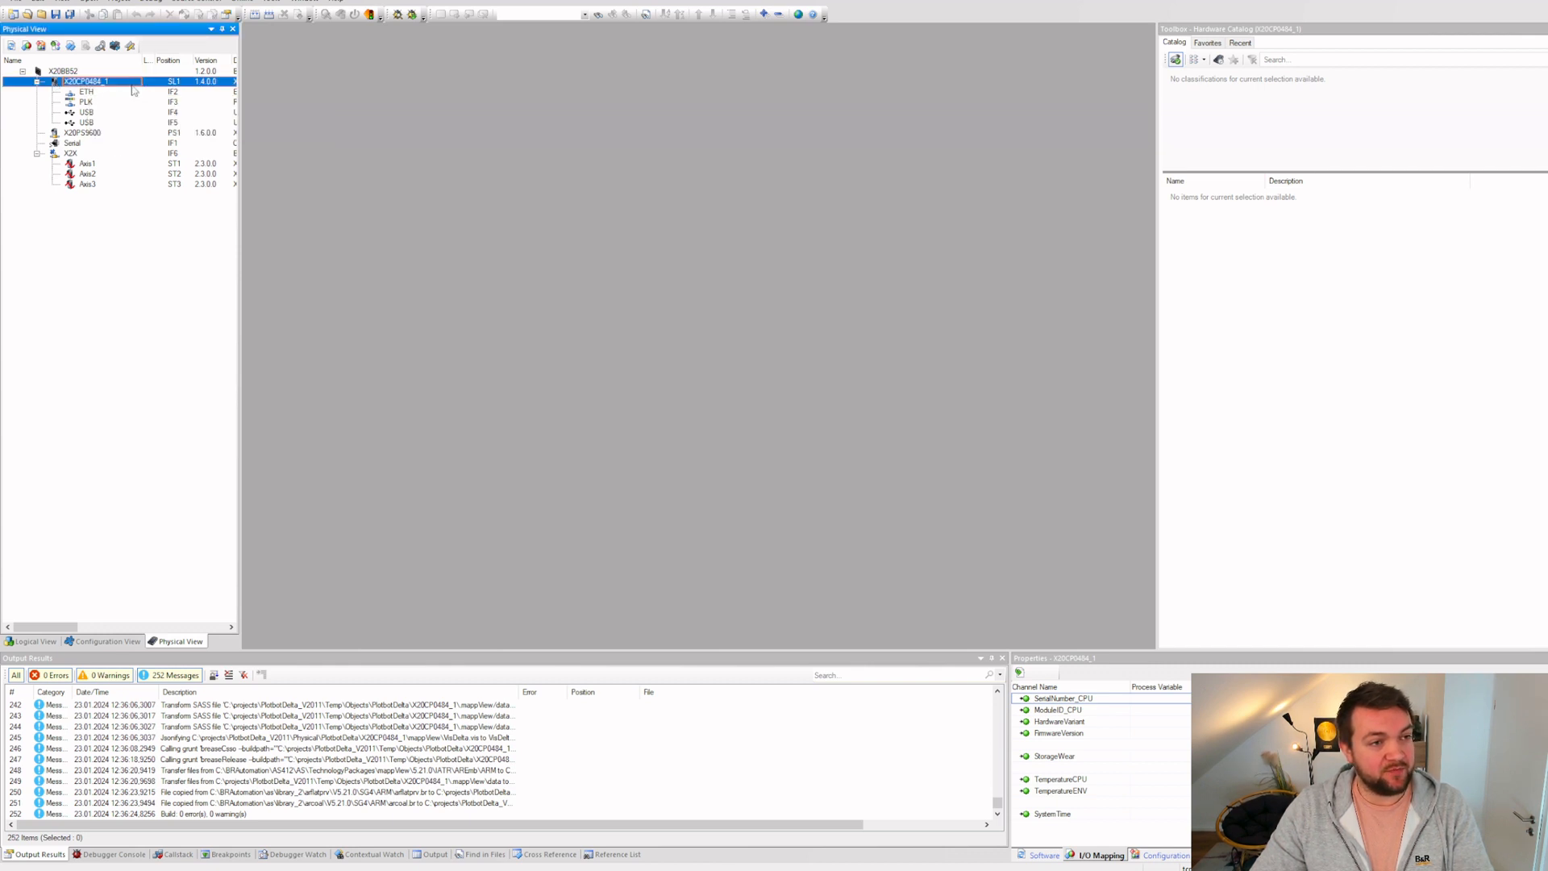
left_click(116, 46)
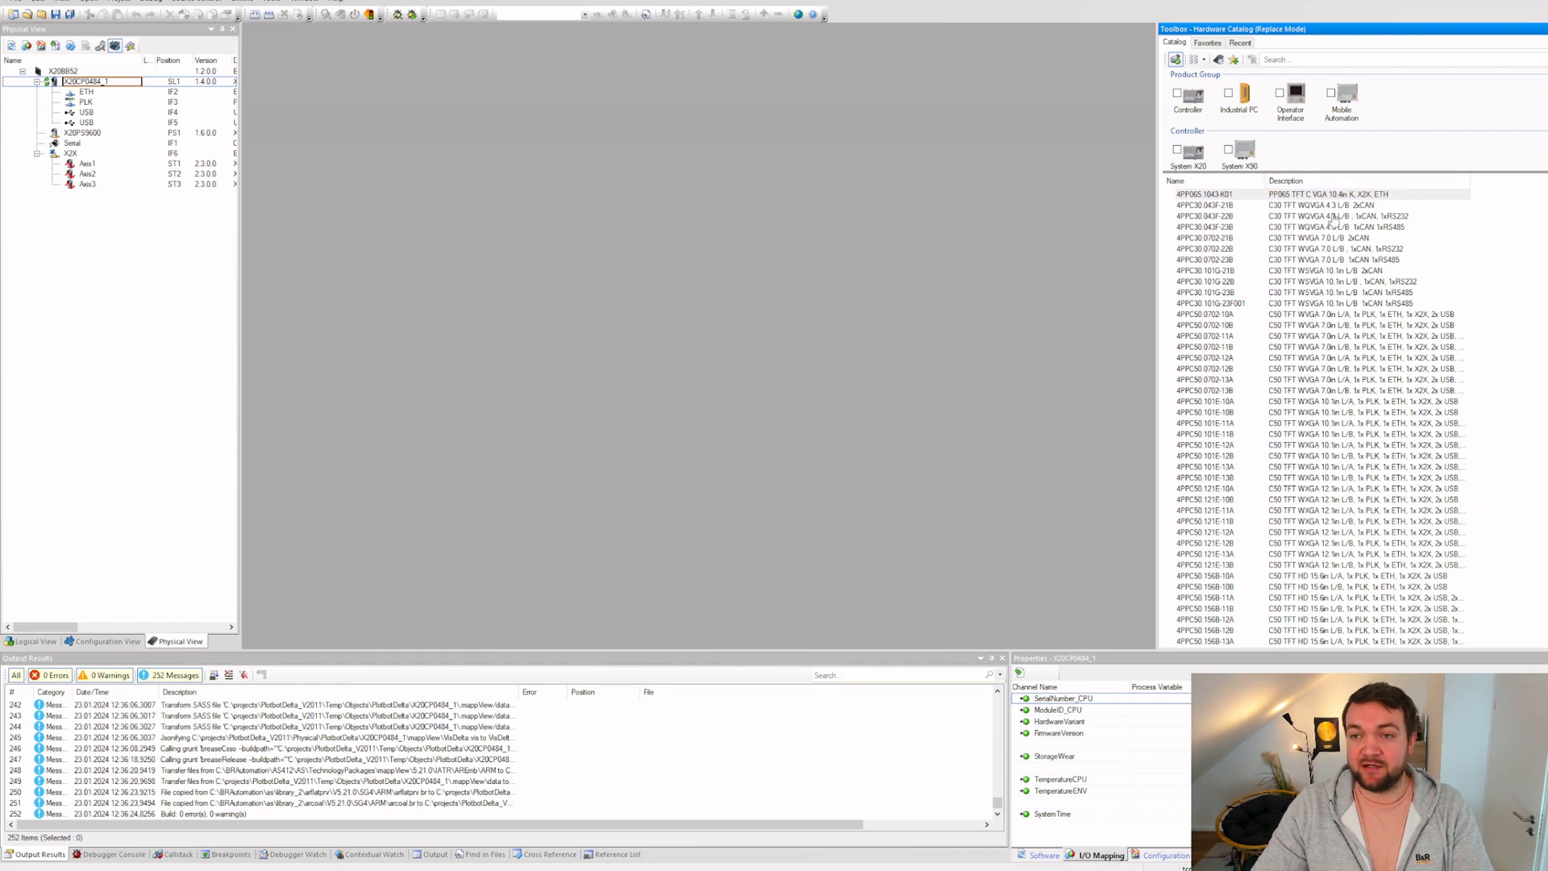
left_click(1315, 58)
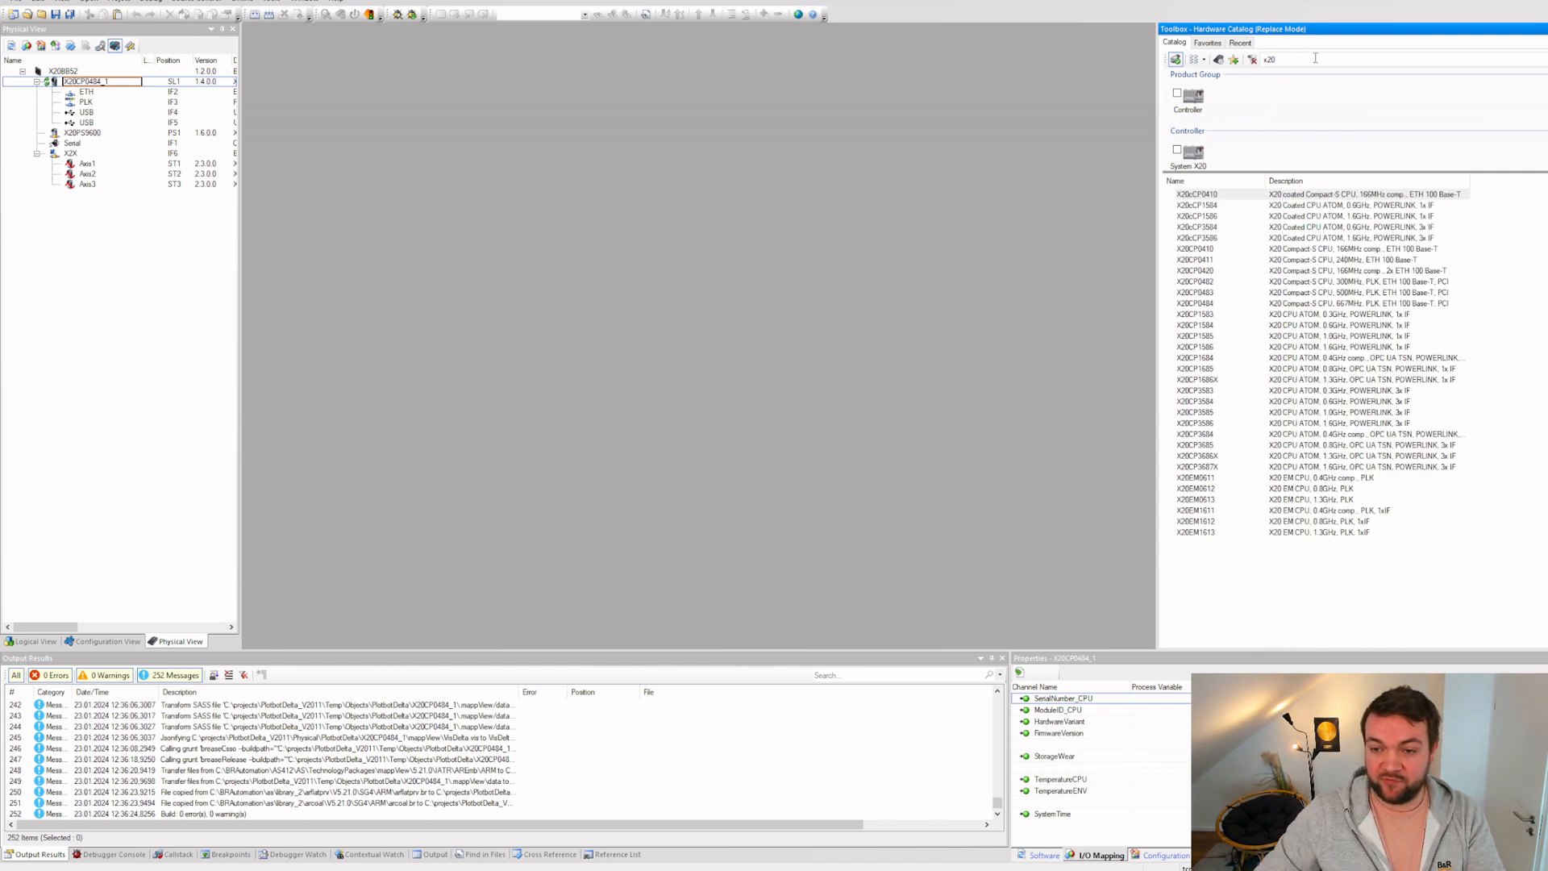
left_click(1196, 501)
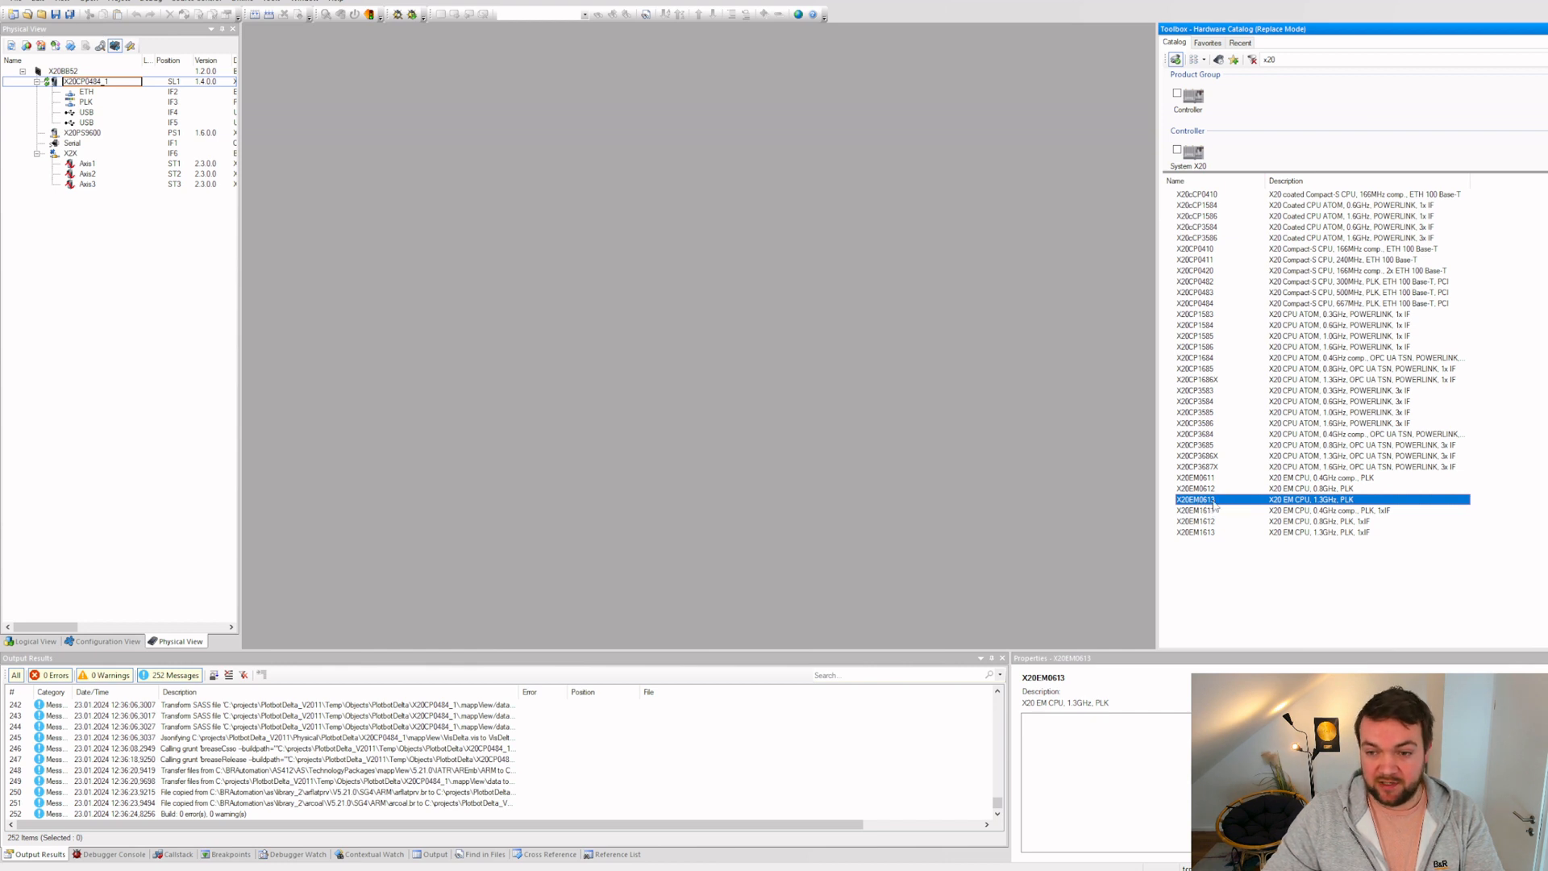
double_click(1213, 500)
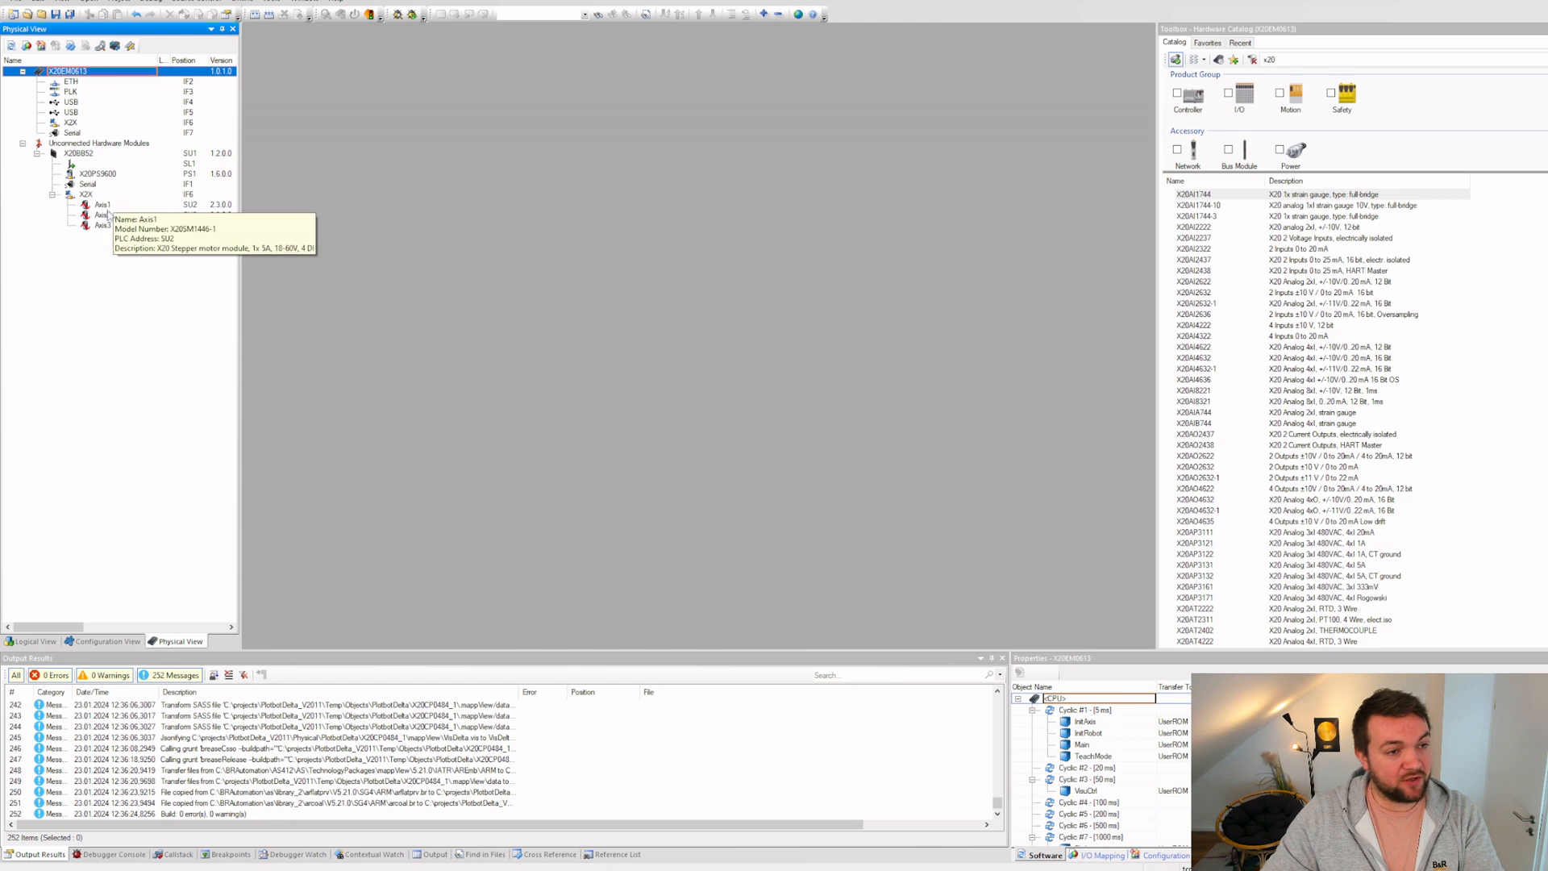
Step: Move the unconnected Axis1, Axis2 and Axis3 modules to the new controller's X2X interface, accepting the MotionConfiguration function model
left_click(103, 199)
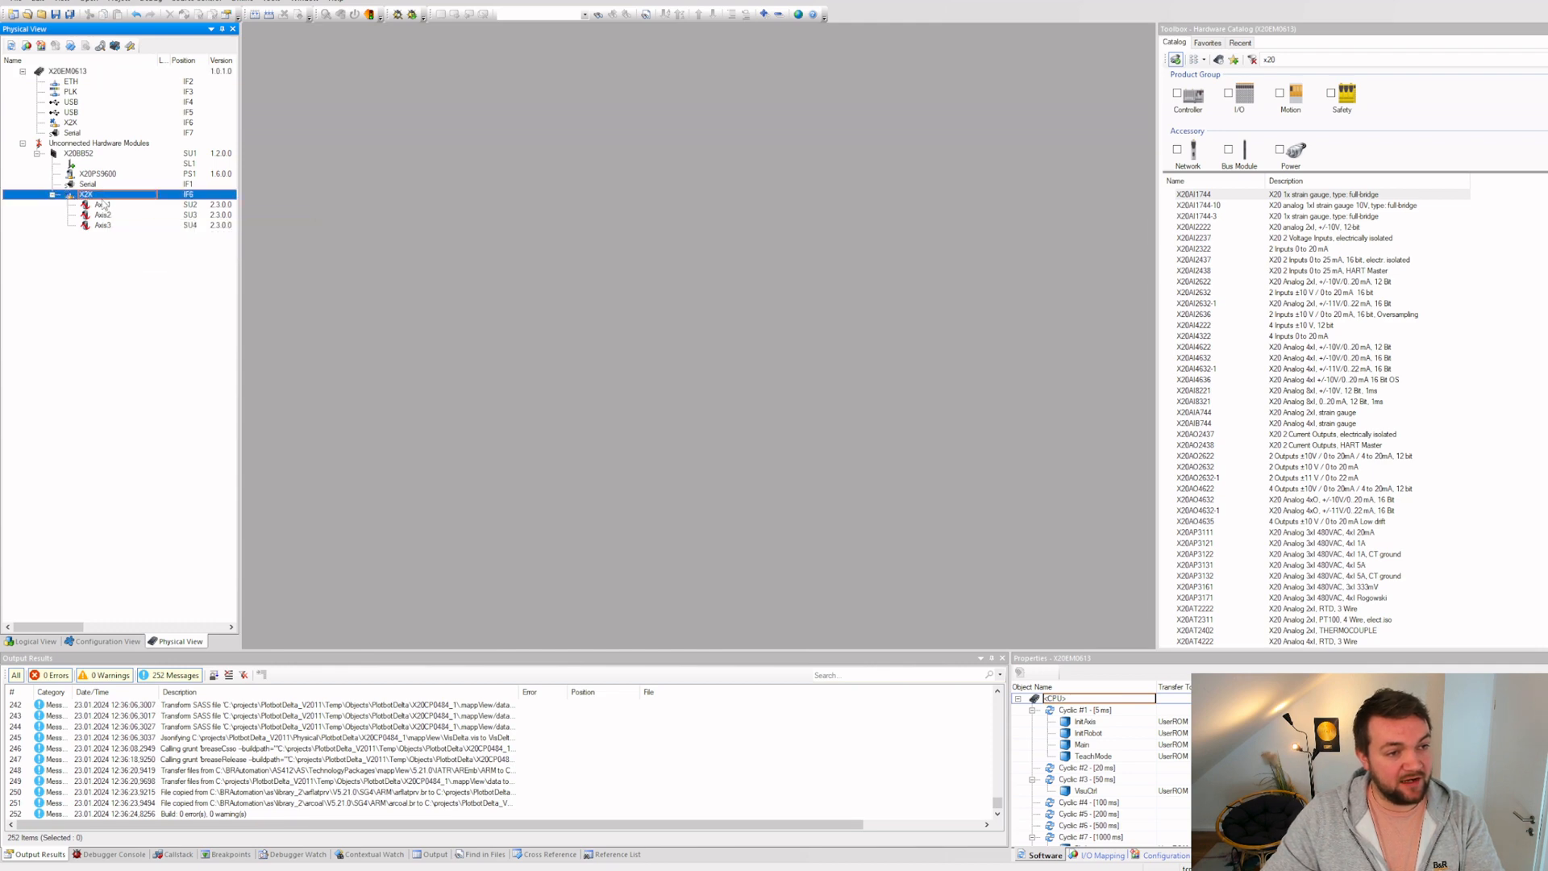
left_click(102, 205)
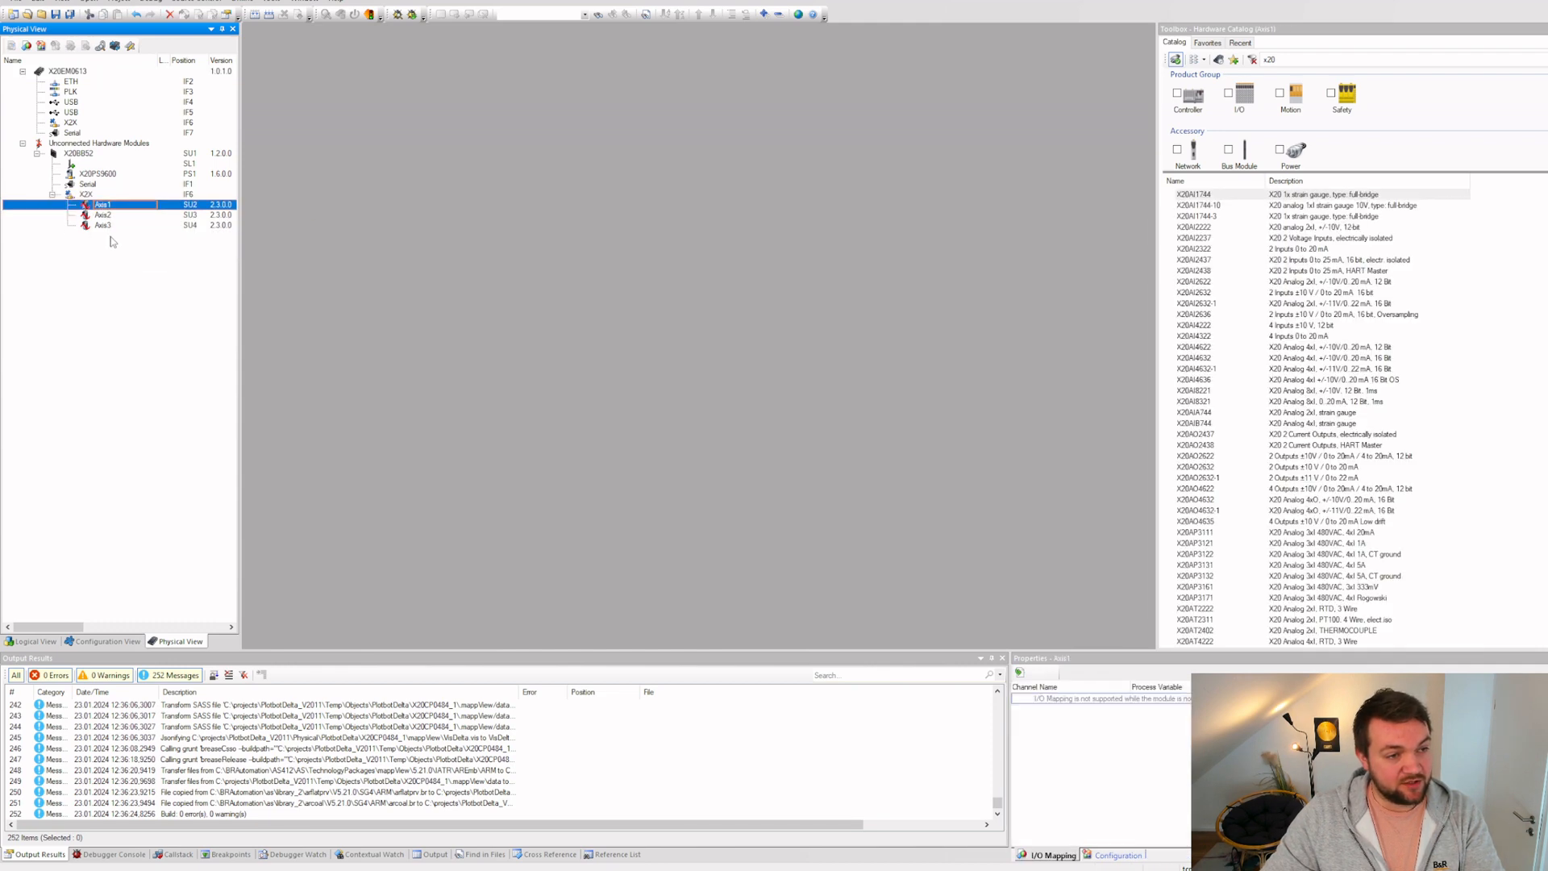
left_click(109, 227, "shift")
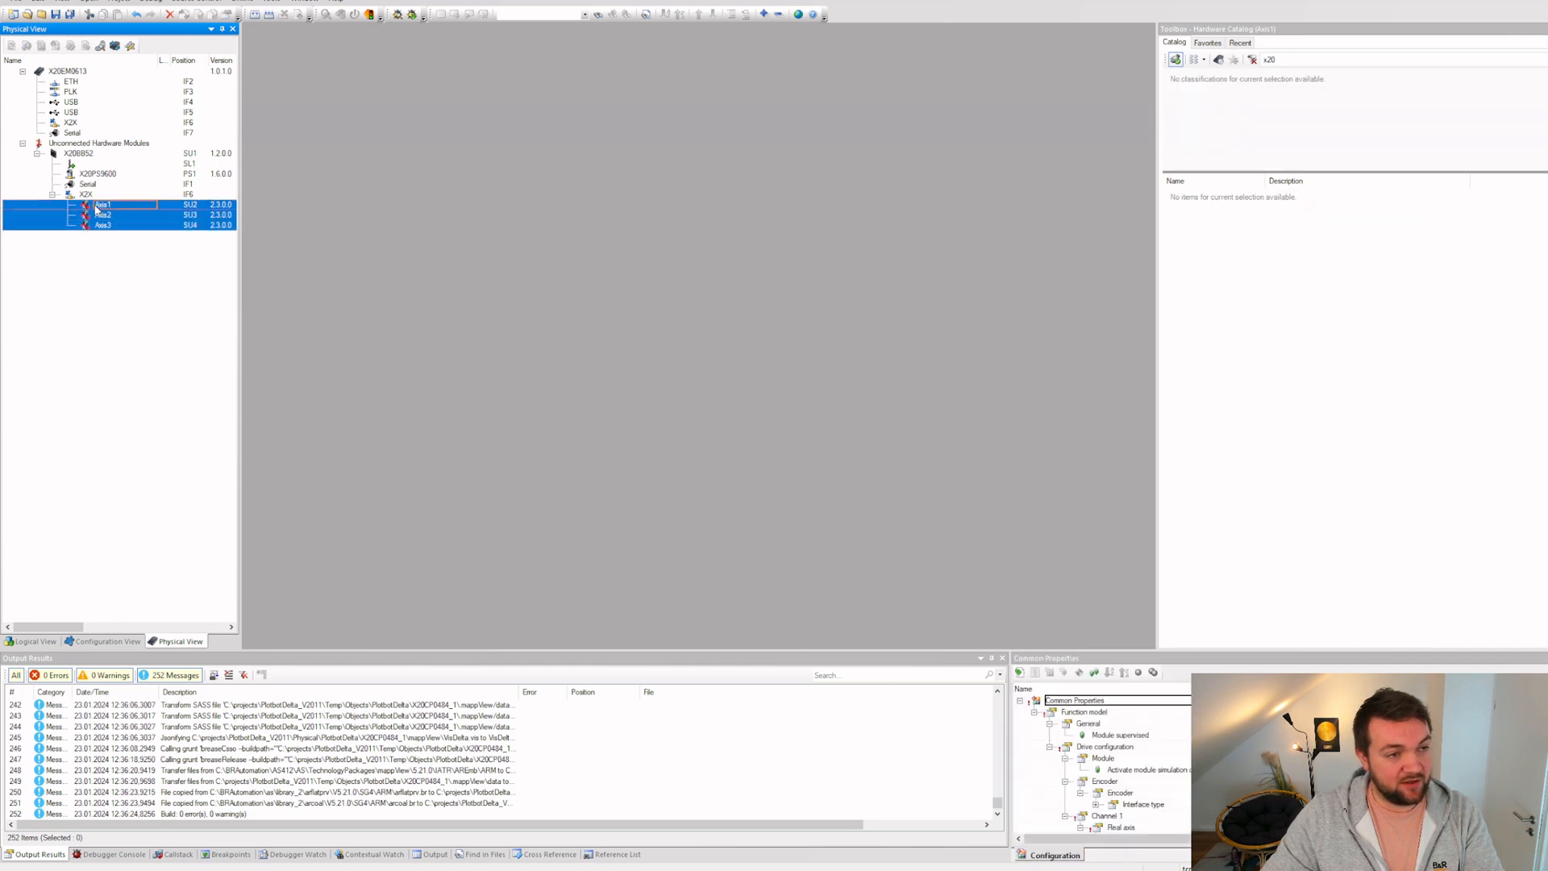
left_click_drag(95, 208, 77, 123)
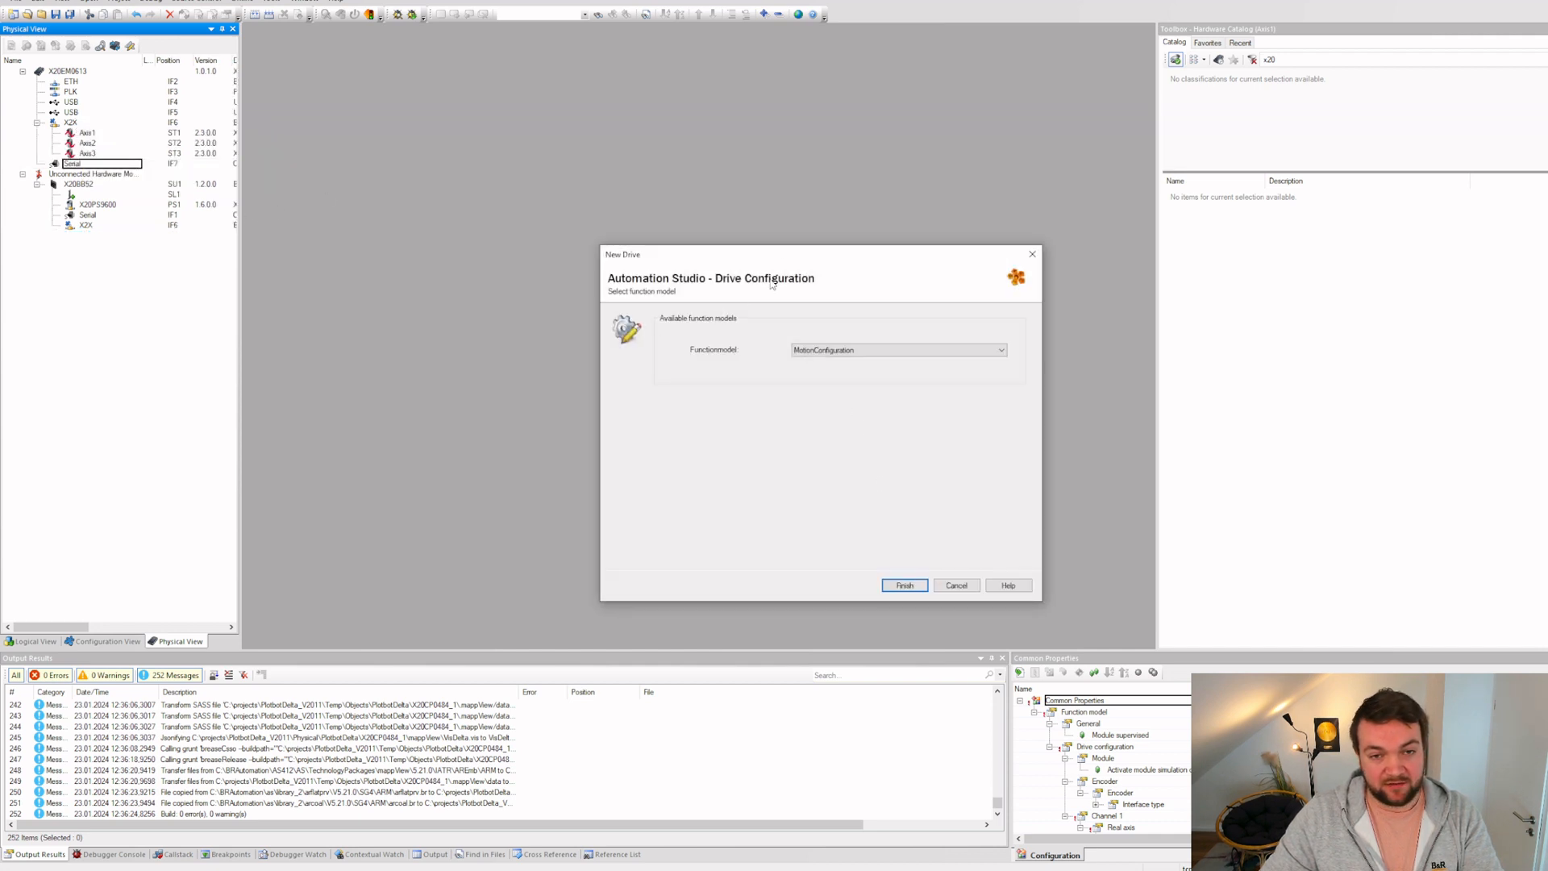
left_click_drag(792, 253, 738, 212)
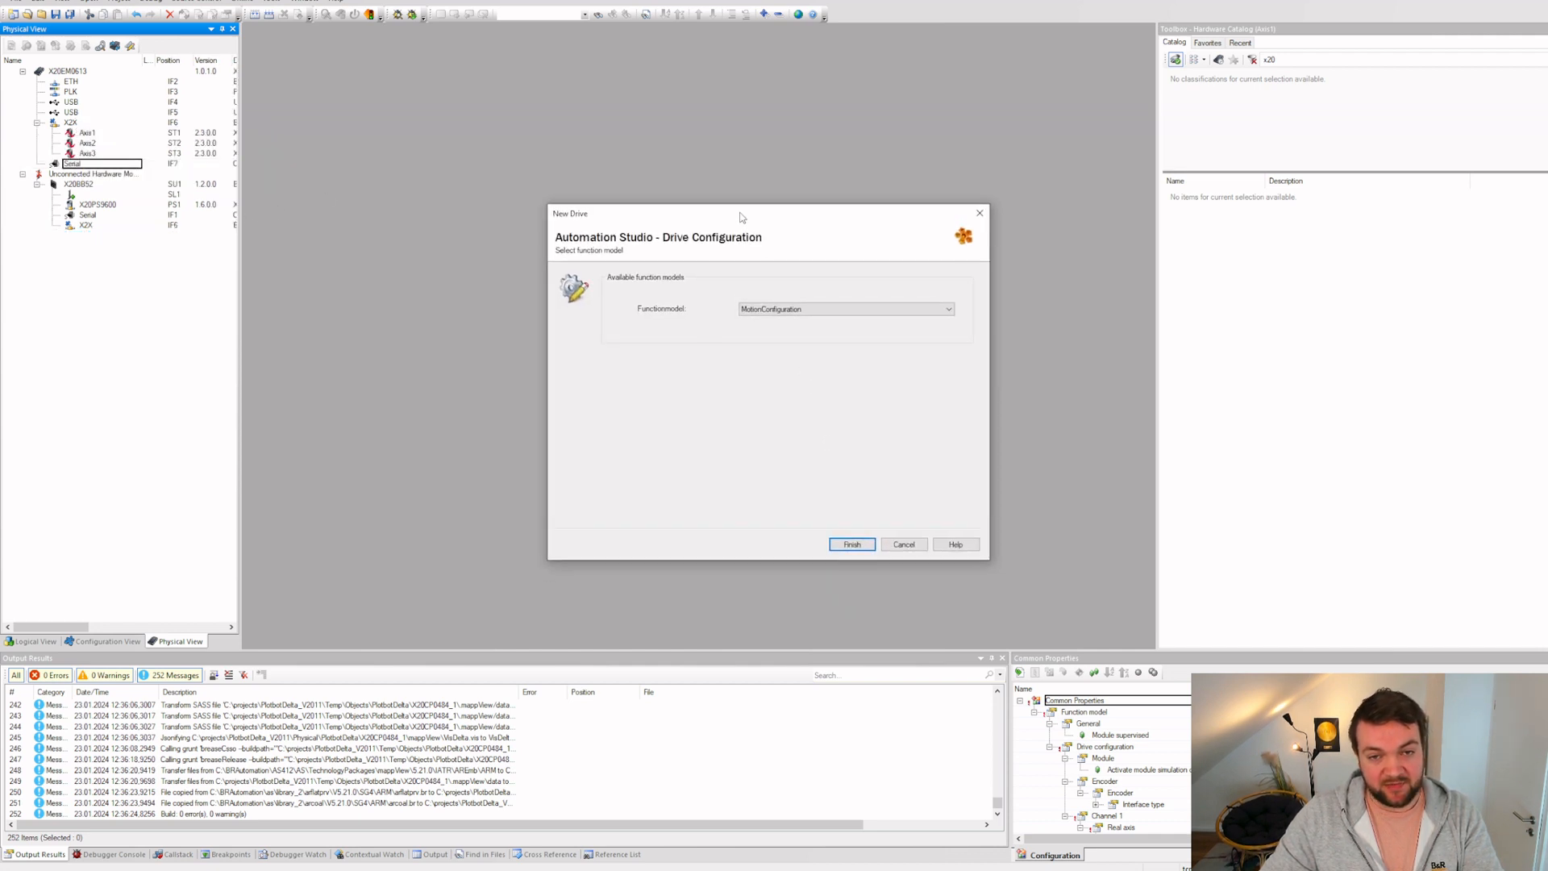
left_click(851, 544)
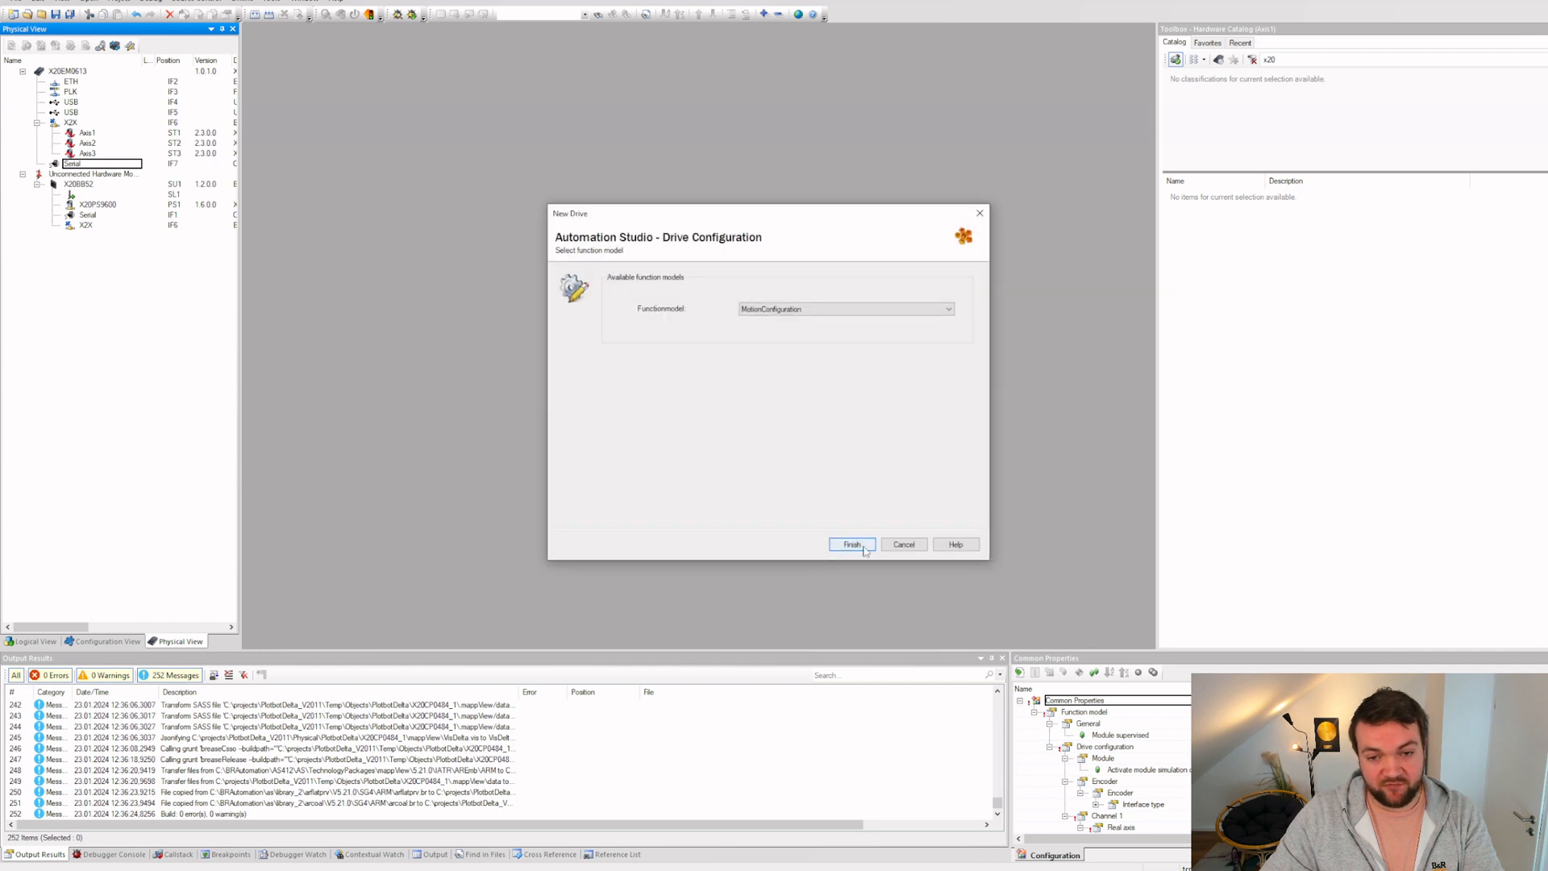
Step: Complete the remaining drive configuration with the MotionConfiguration function model, and delete the unconnected X20BB52 module
left_click(861, 545)
left_click(852, 544)
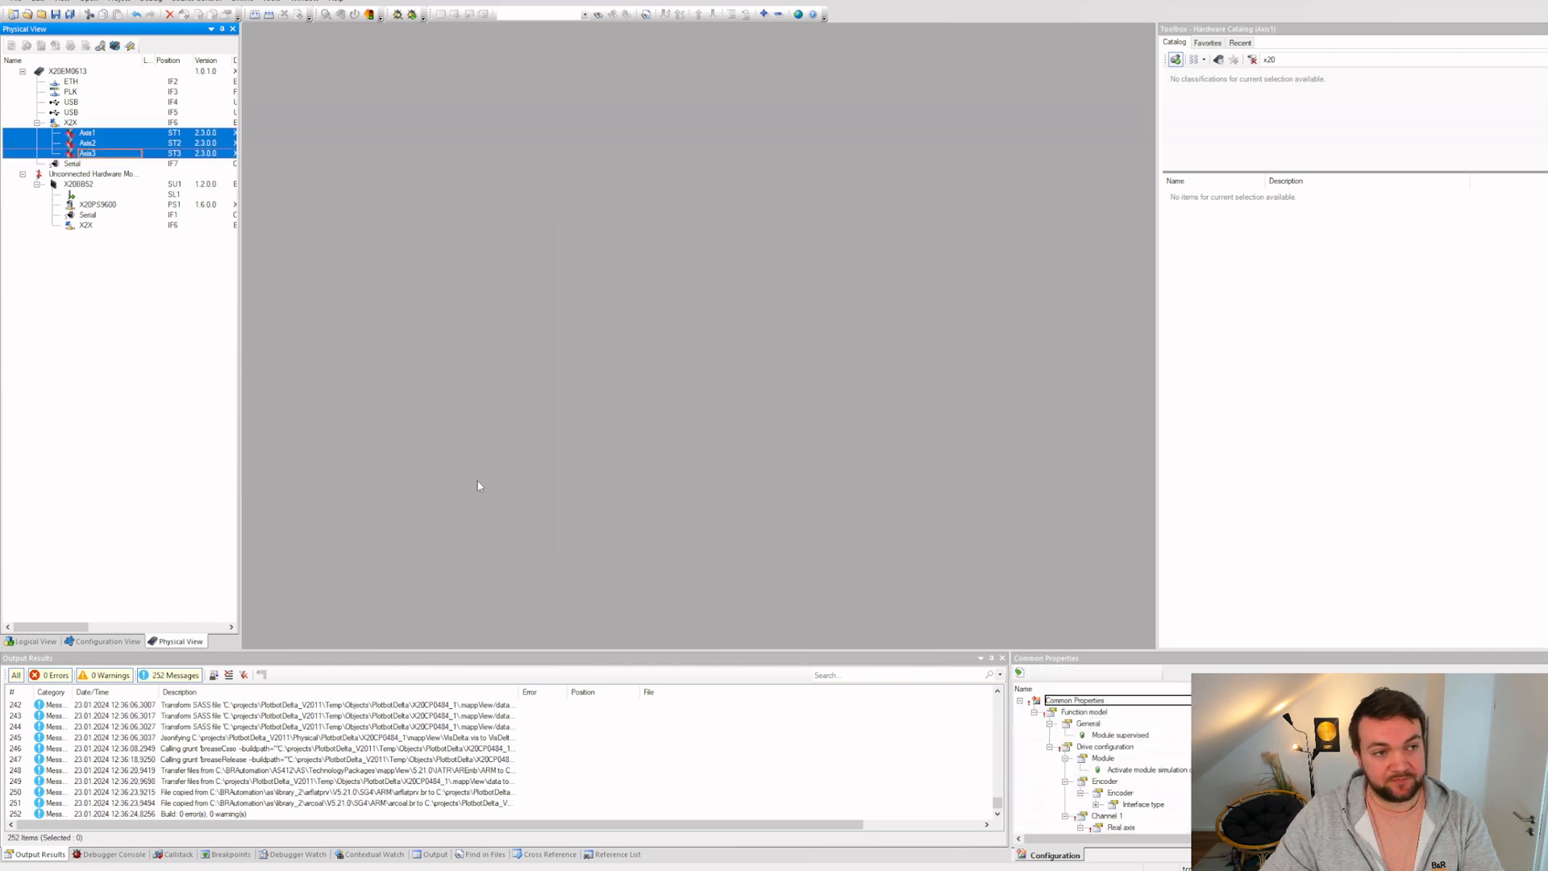
left_click(101, 185)
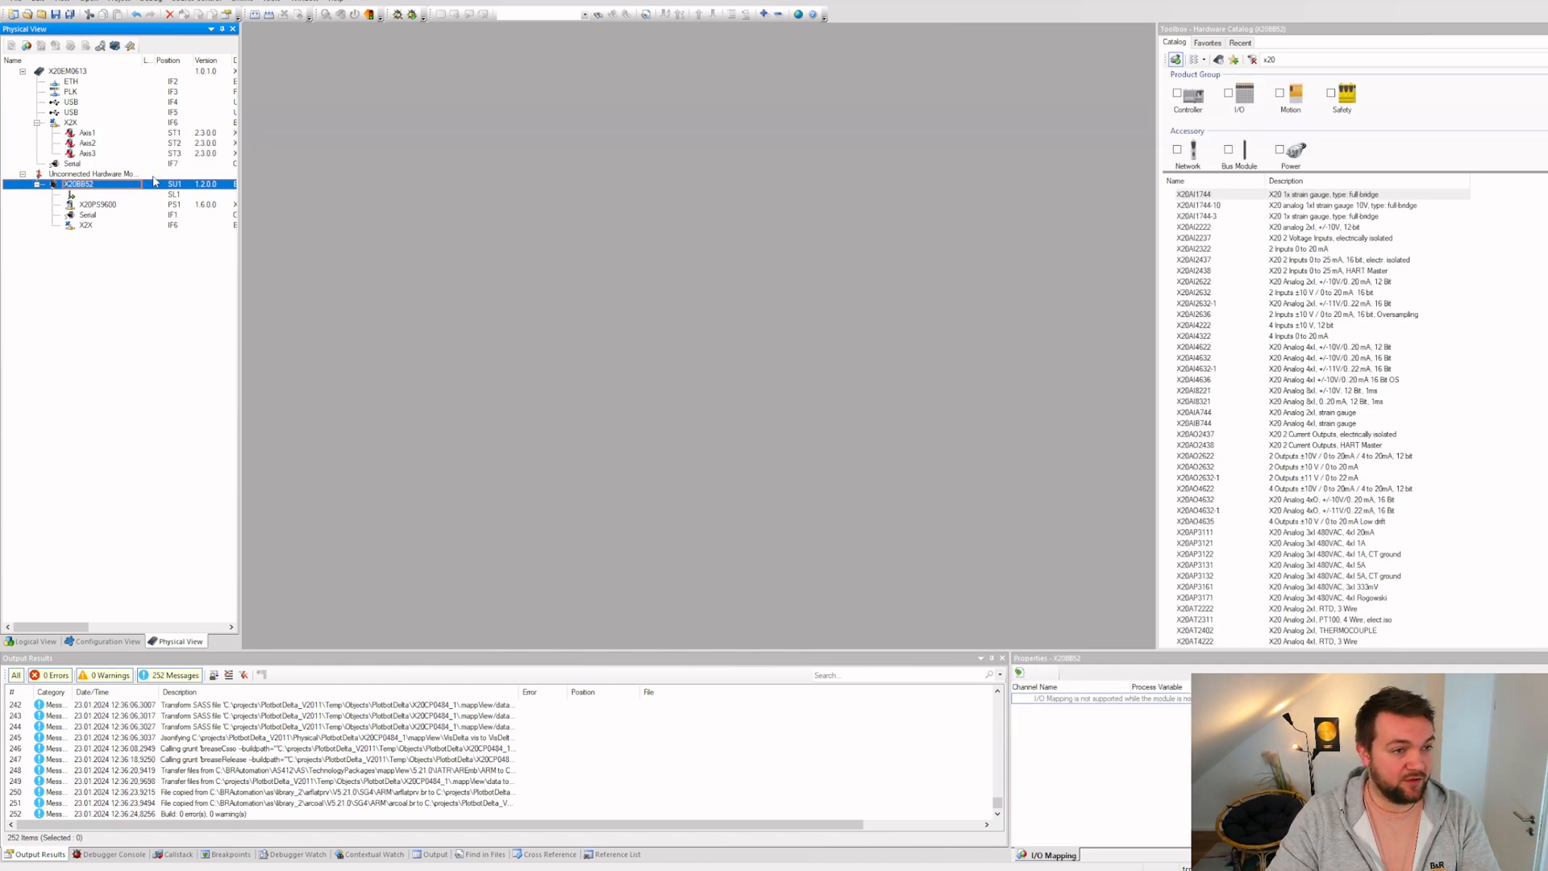
key("Delete")
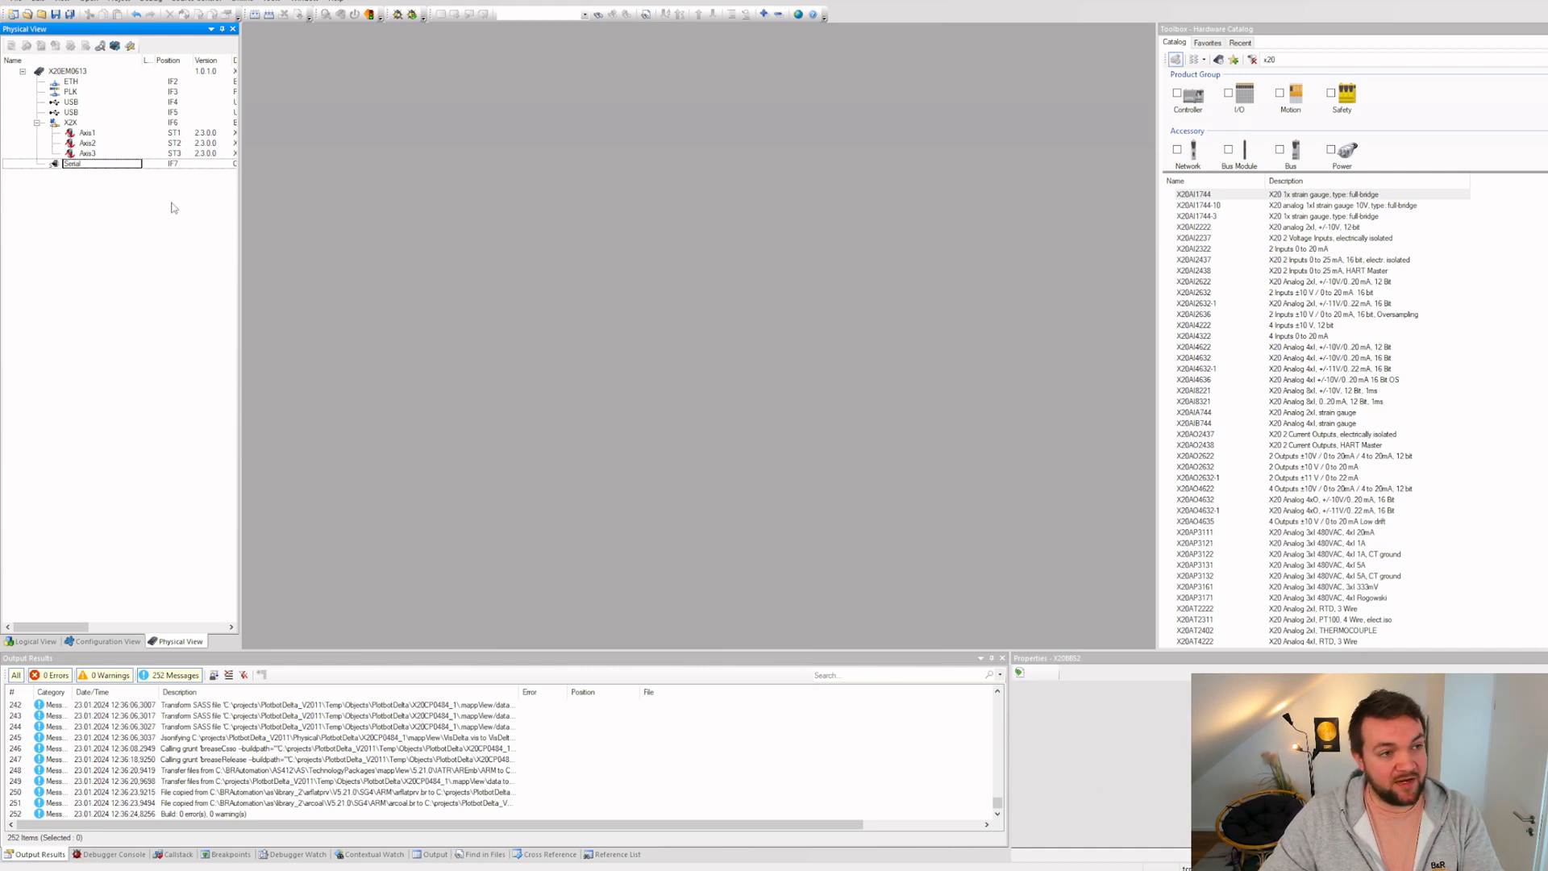
Step: Set the cycle time of the controller's X2X interface to 5000 µs and save the configuration
right_click(78, 124)
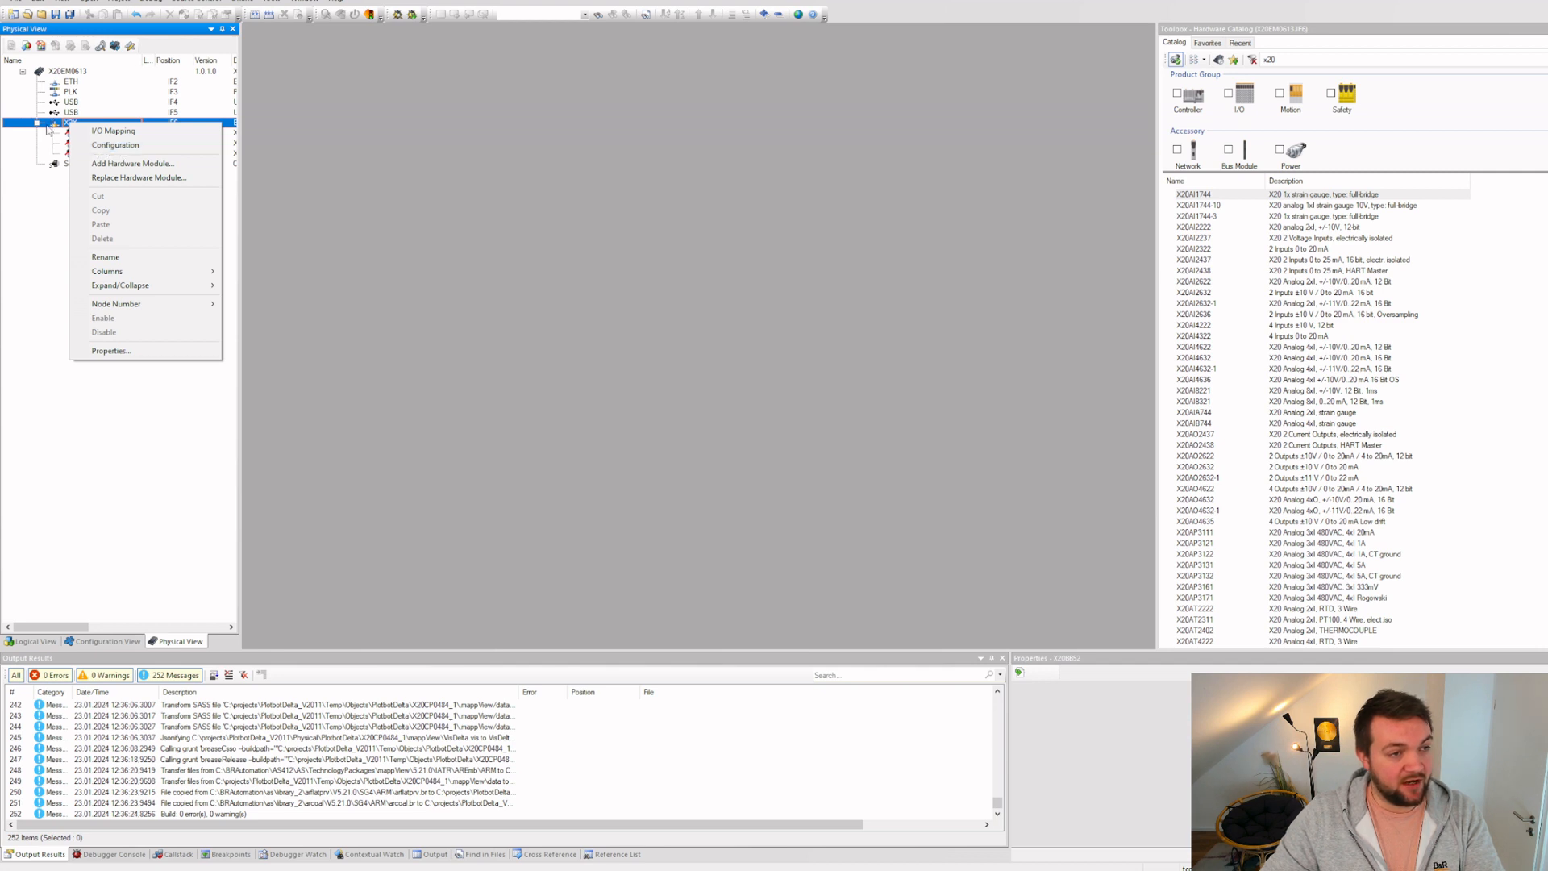
left_click(135, 146)
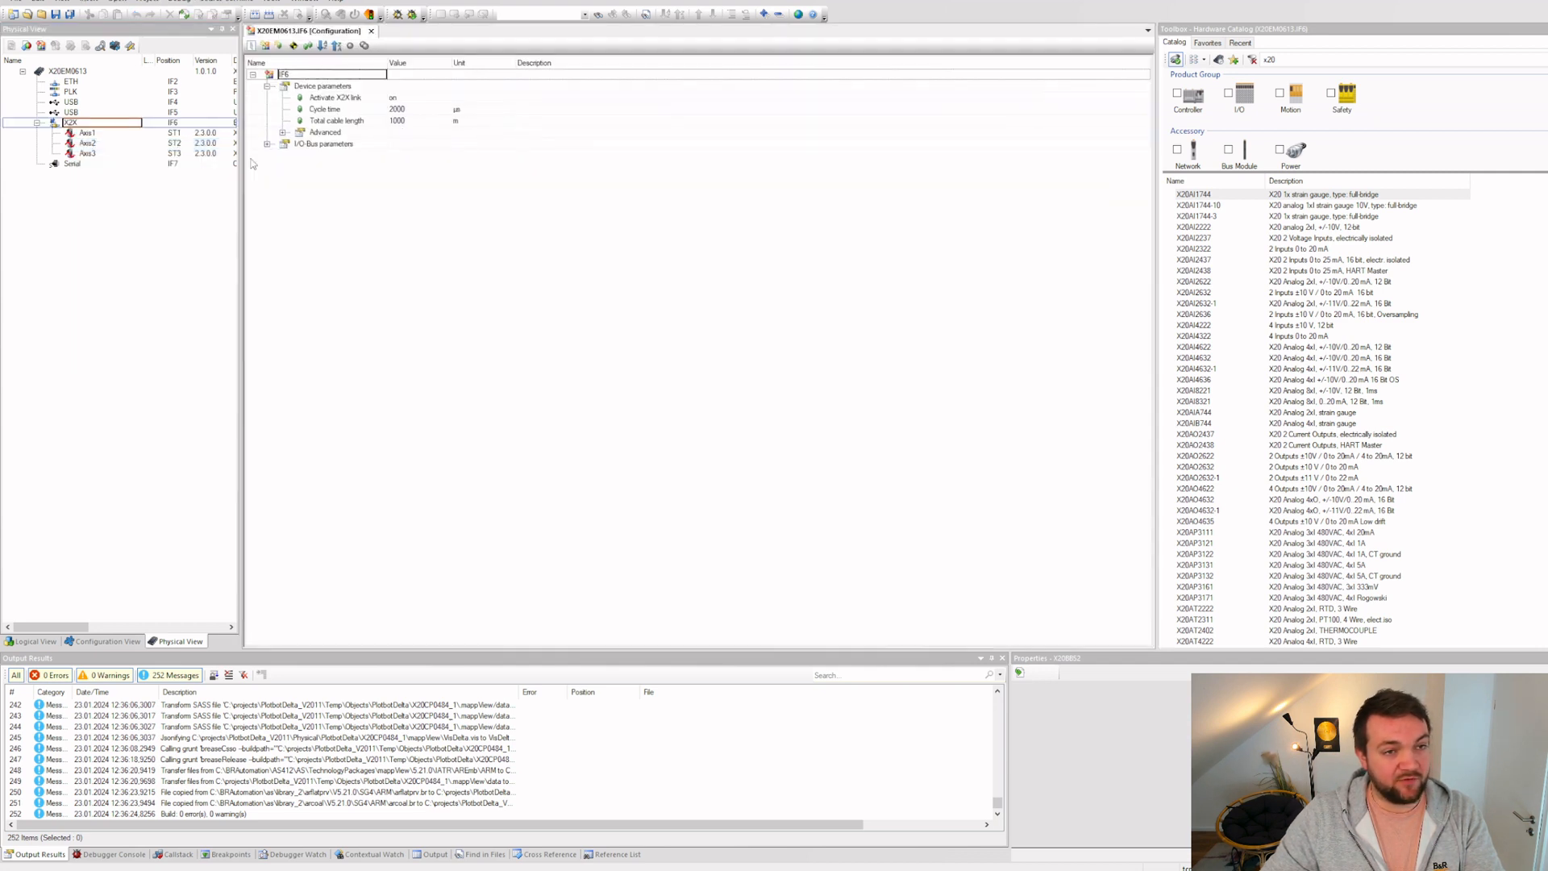
left_click(418, 110)
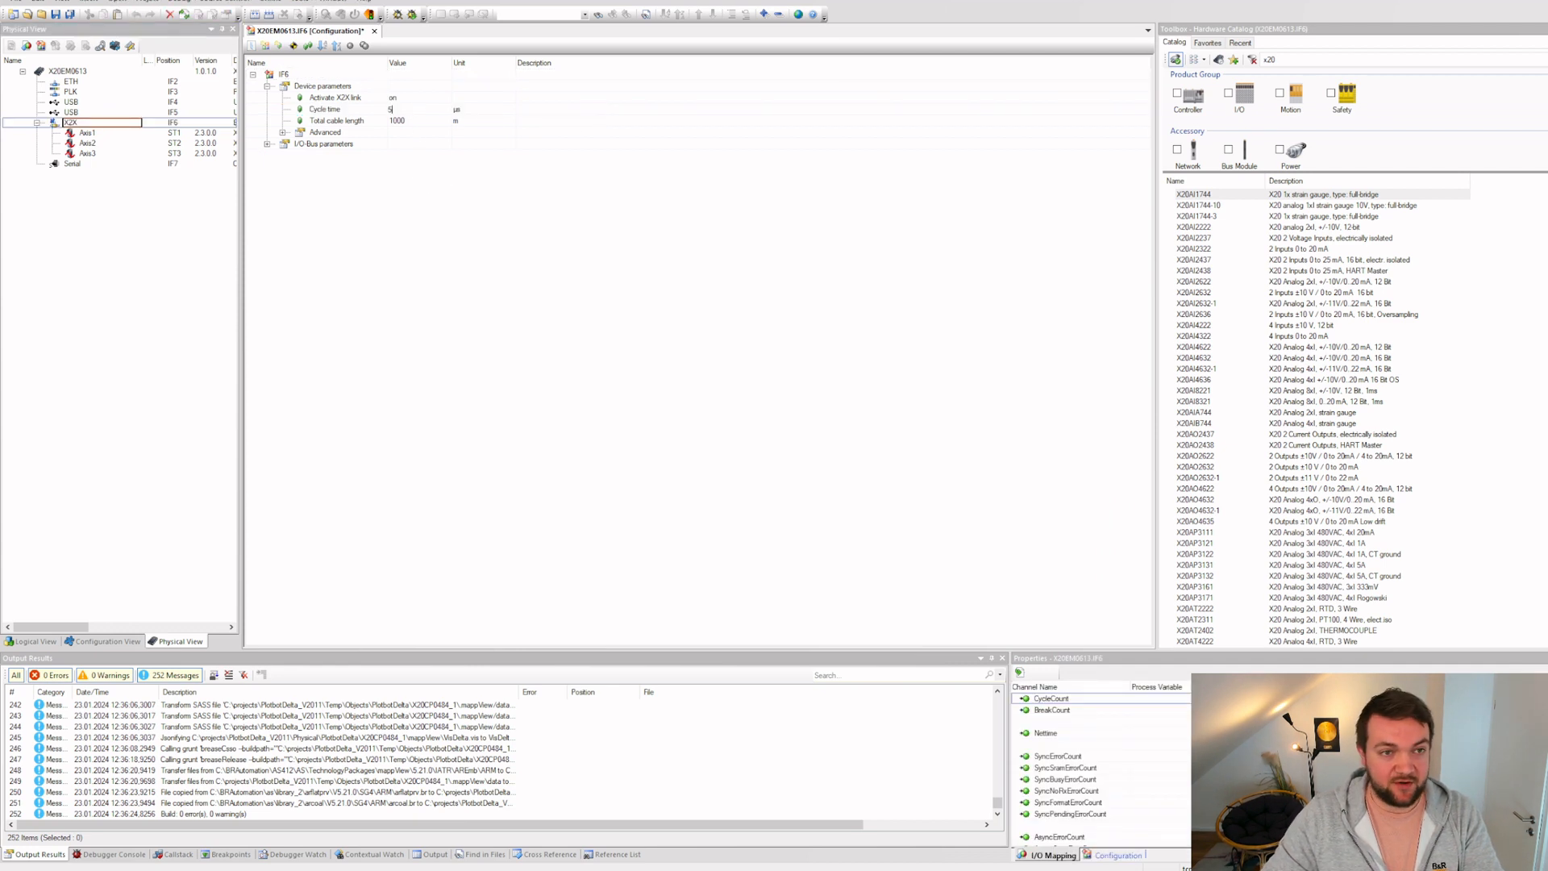
type("5000")
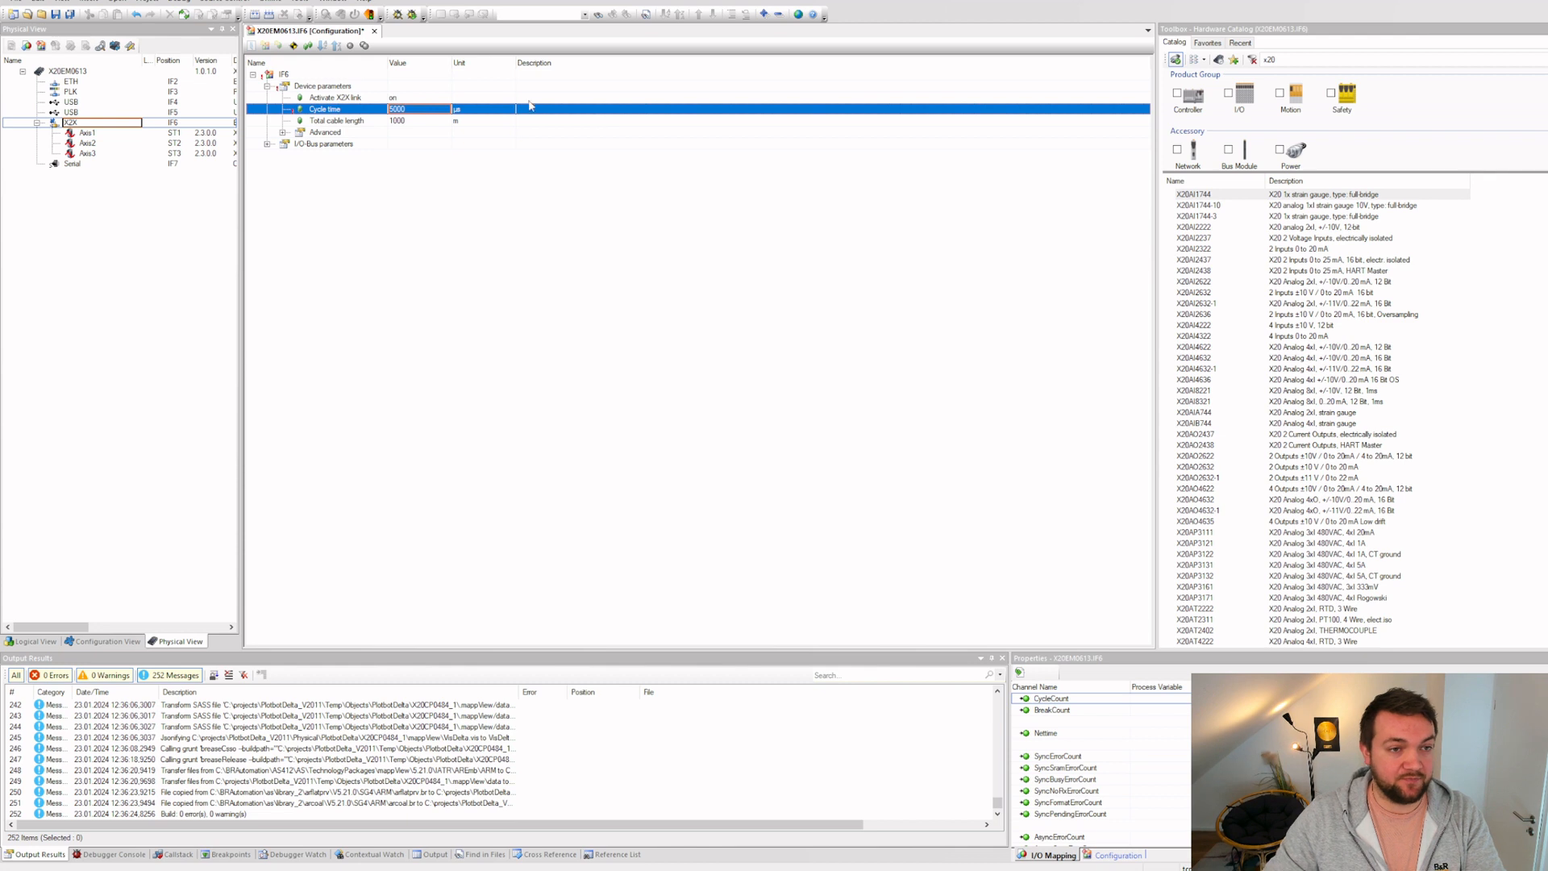
left_click(71, 14)
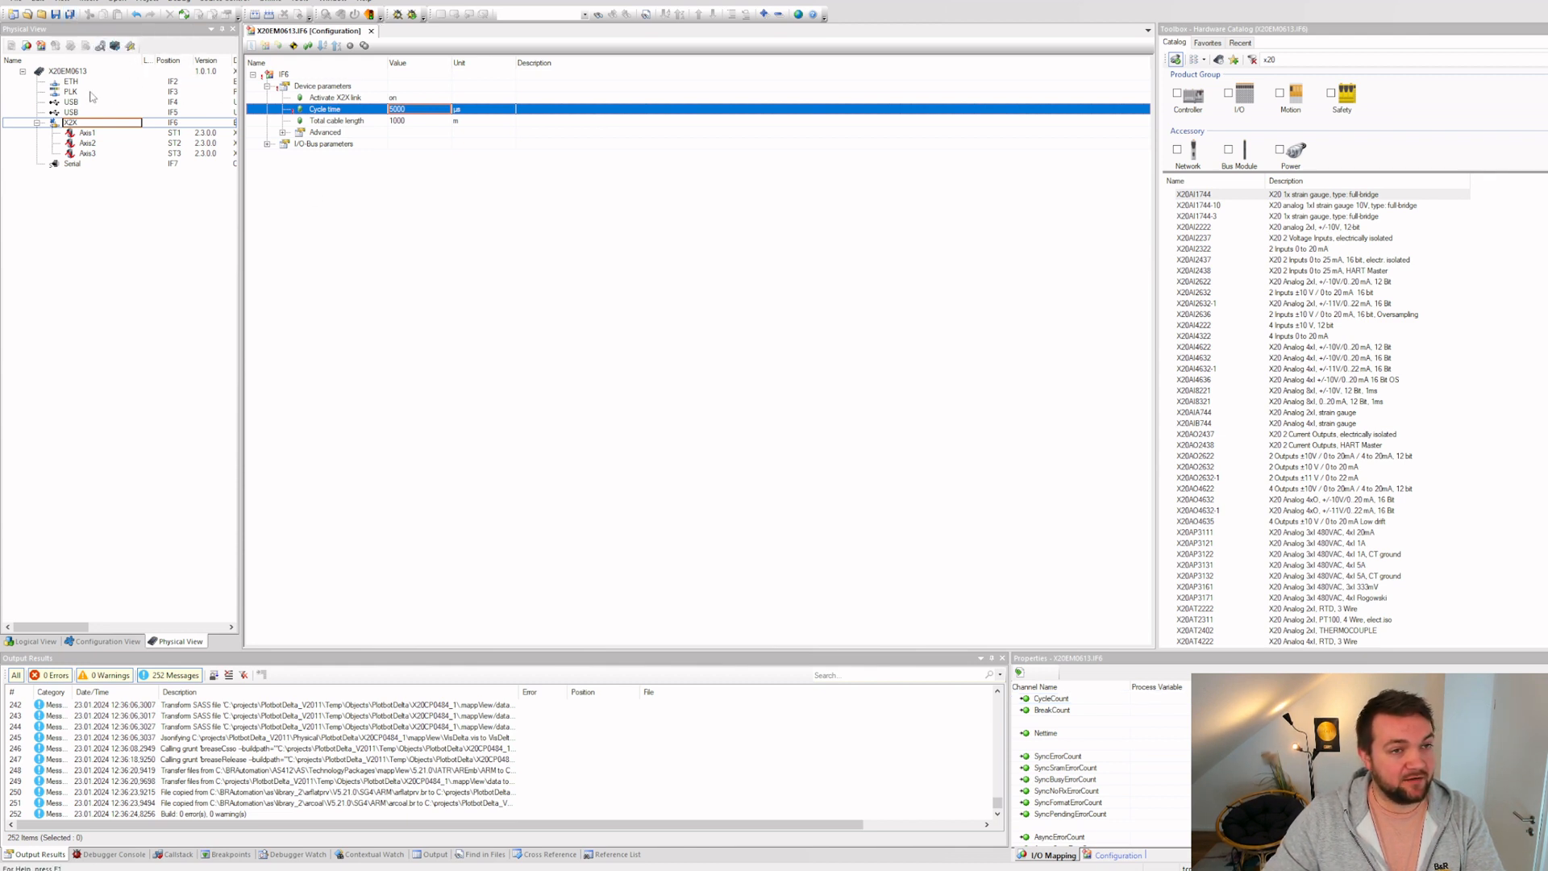
Step: Set the system timer interface in the X20EM0613 controller's timing configuration to X20EM0613.IF6 and save
right_click(72, 73)
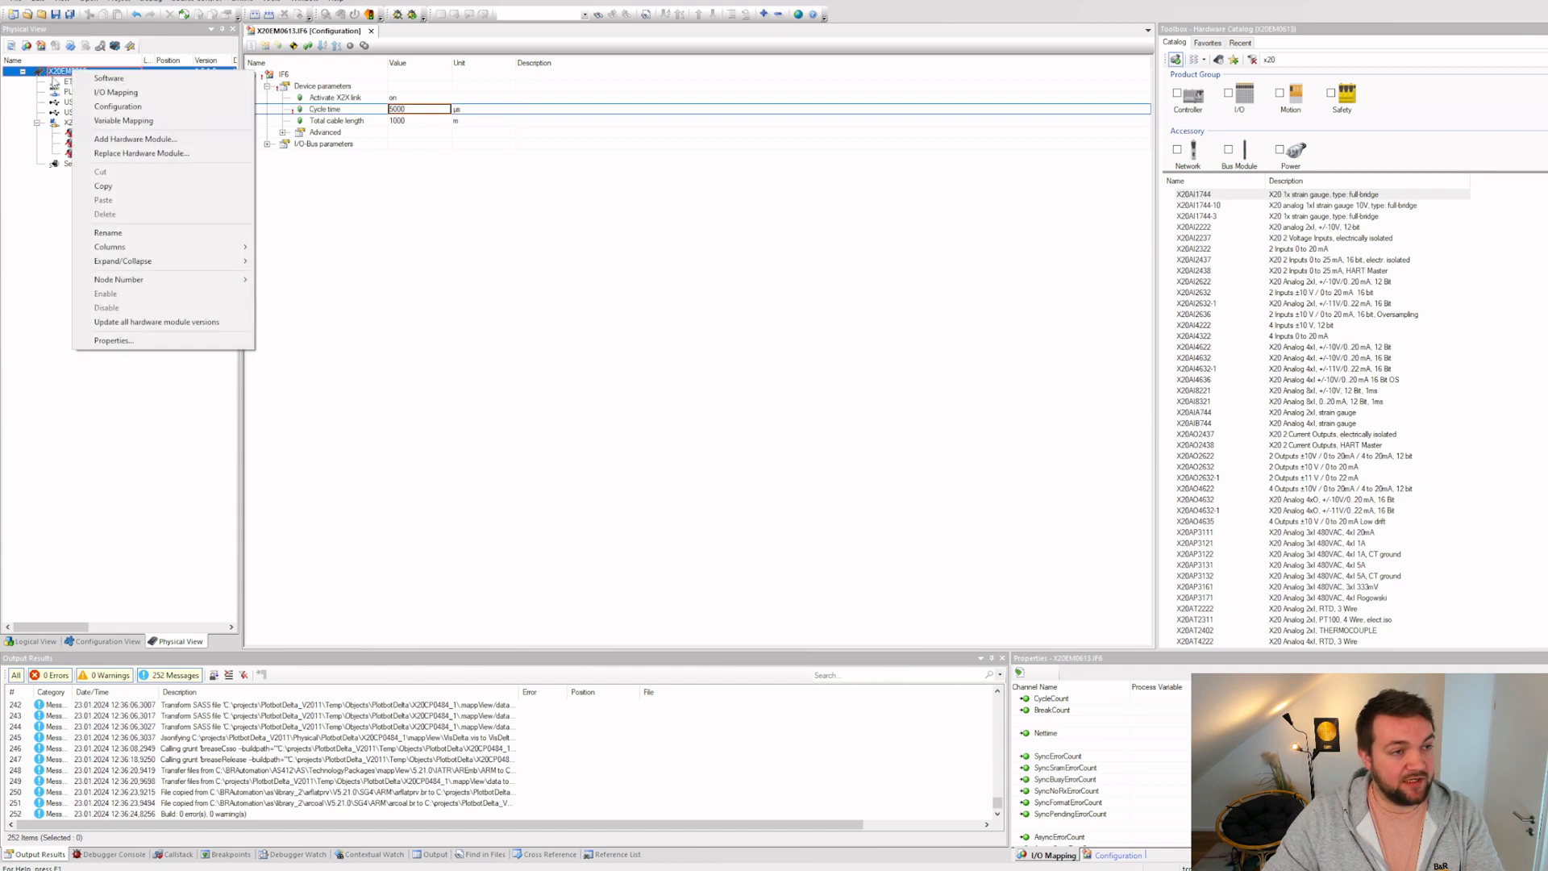
left_click(148, 111)
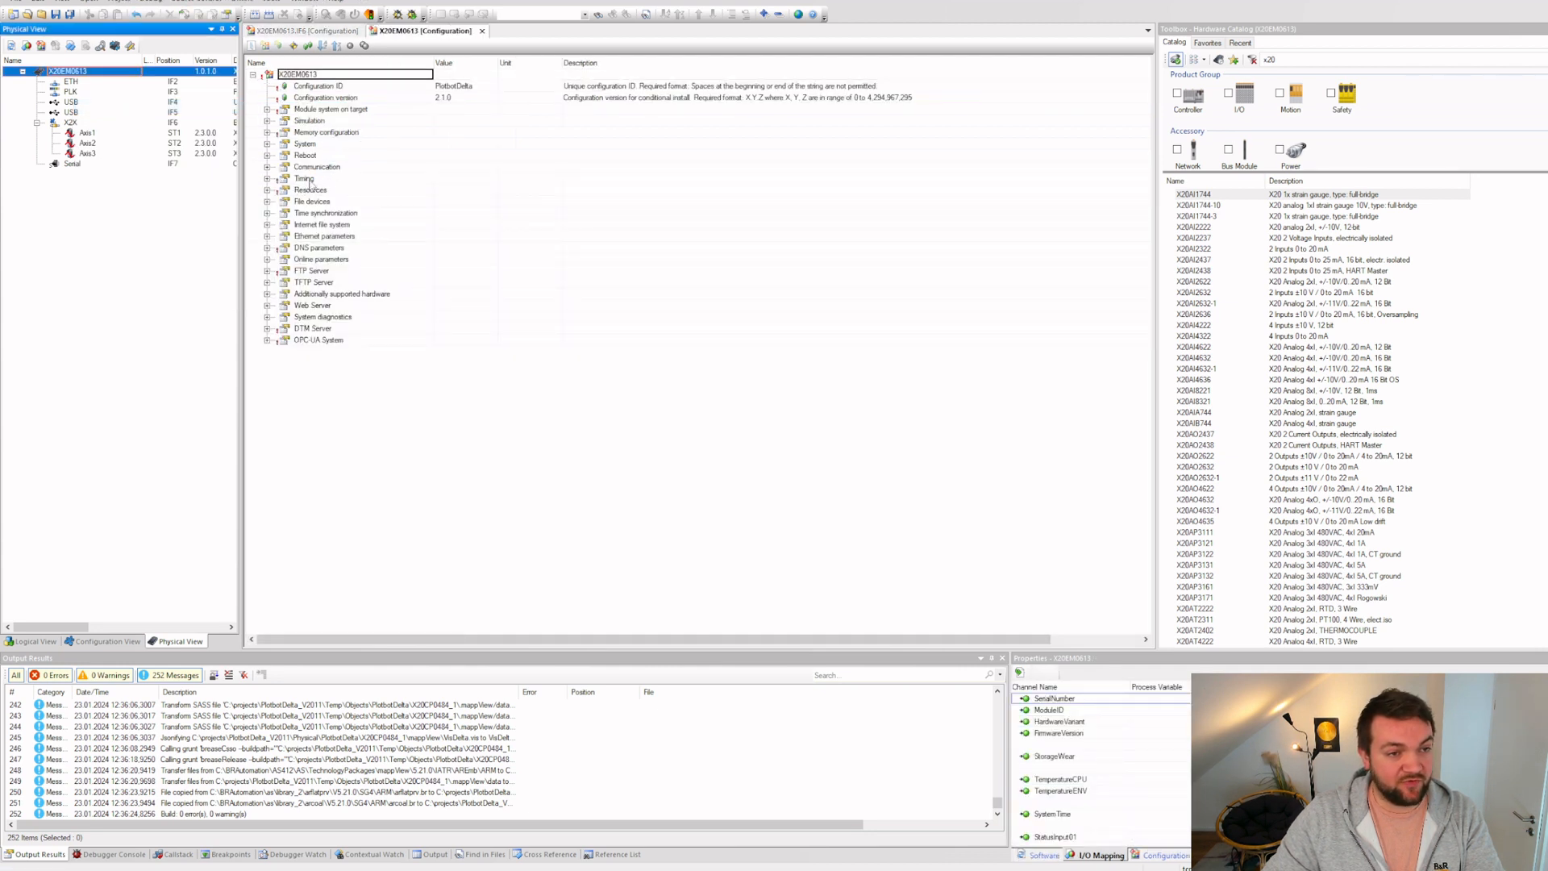
left_click(268, 179)
left_click(314, 191)
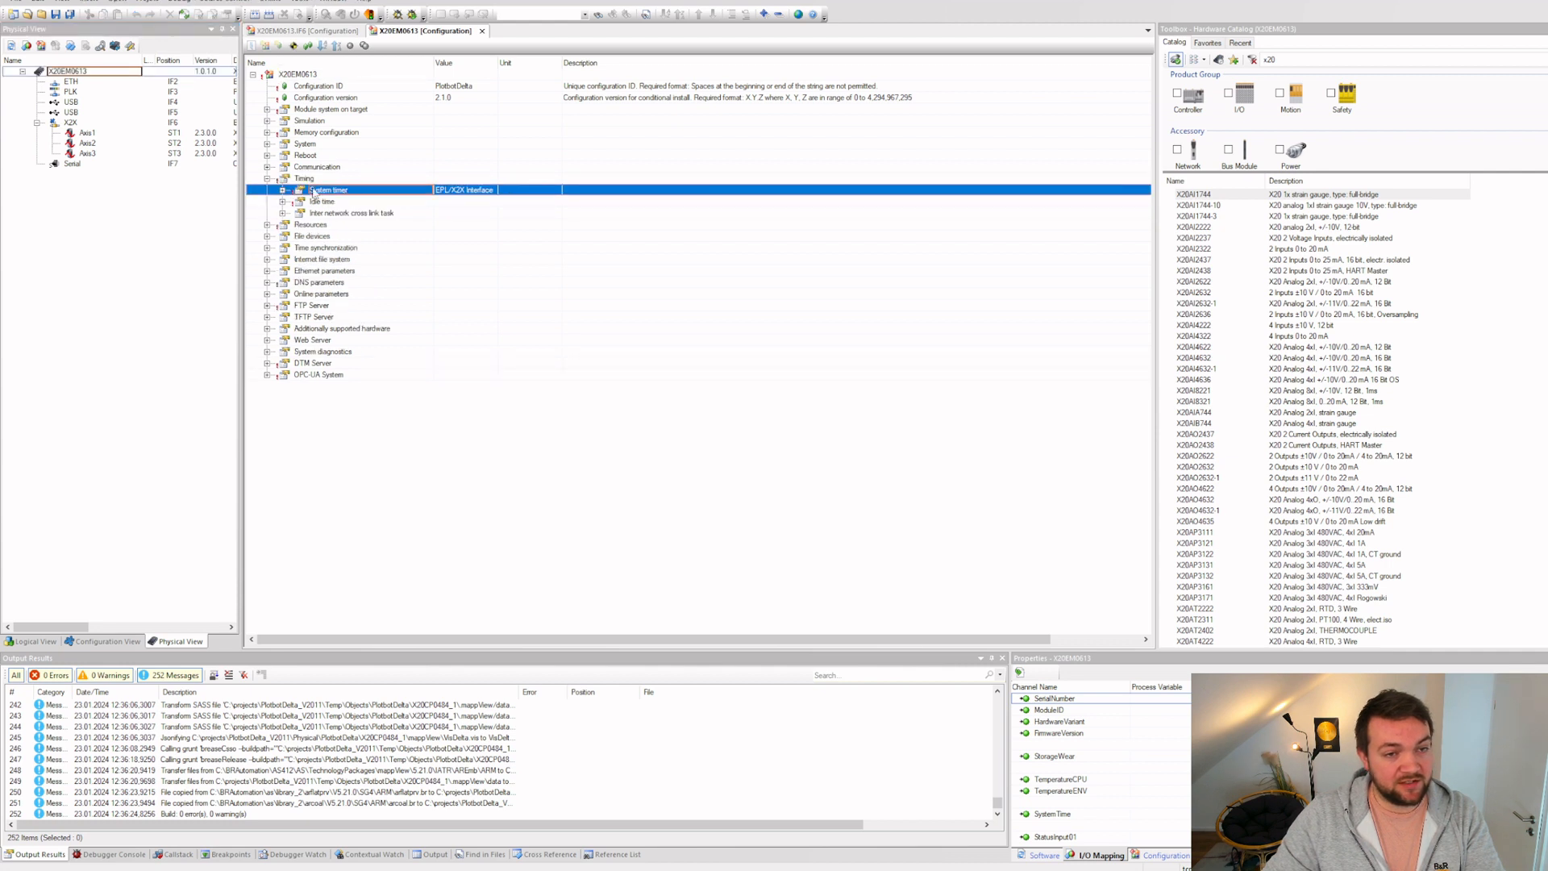
left_click(283, 191)
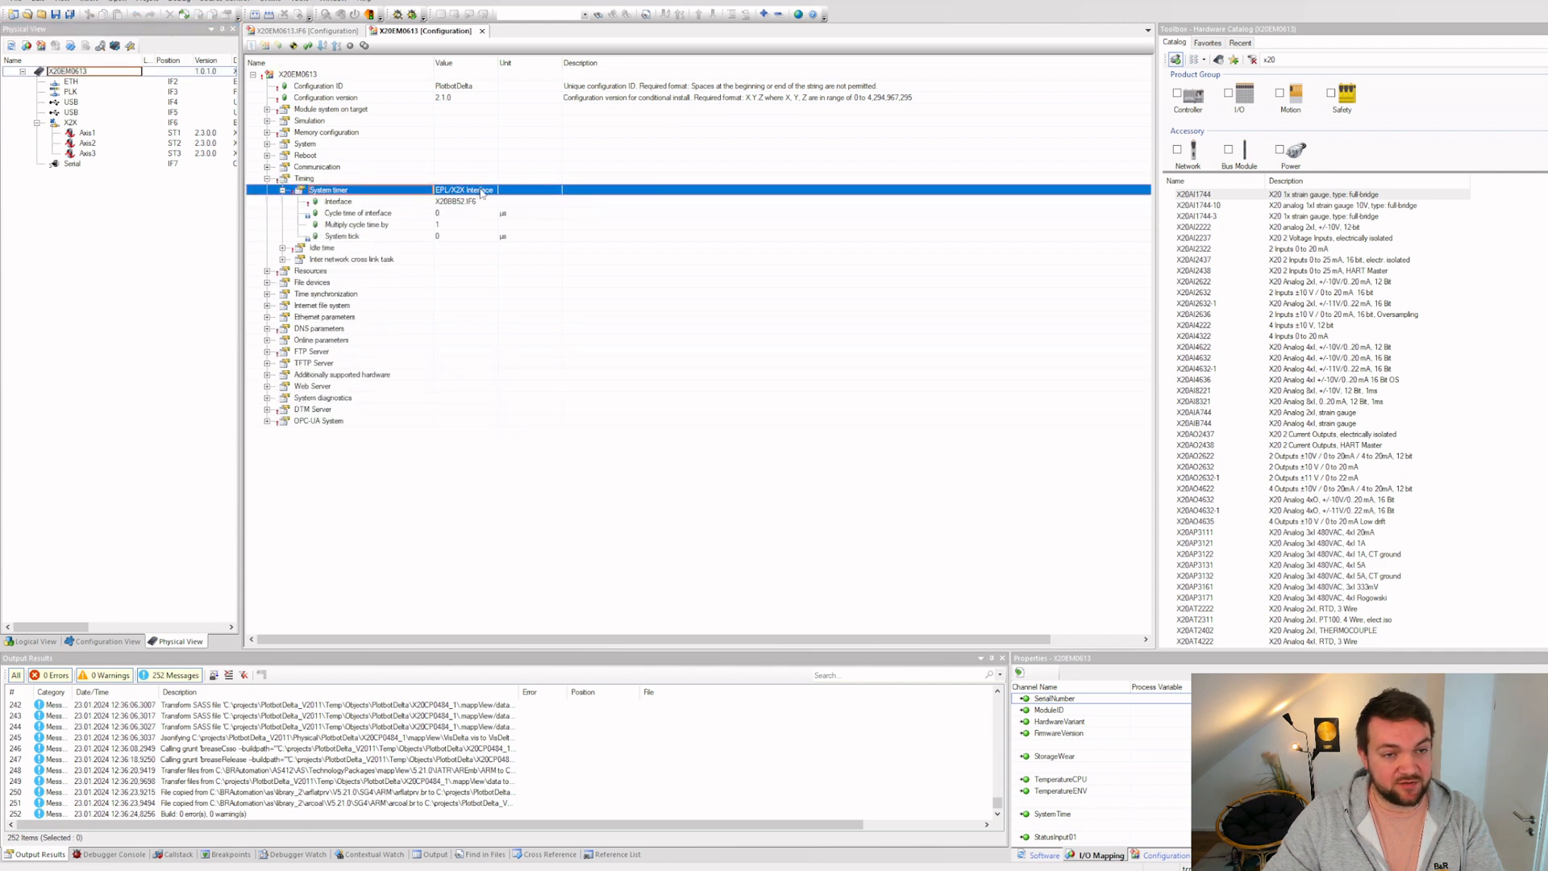
left_click(420, 203)
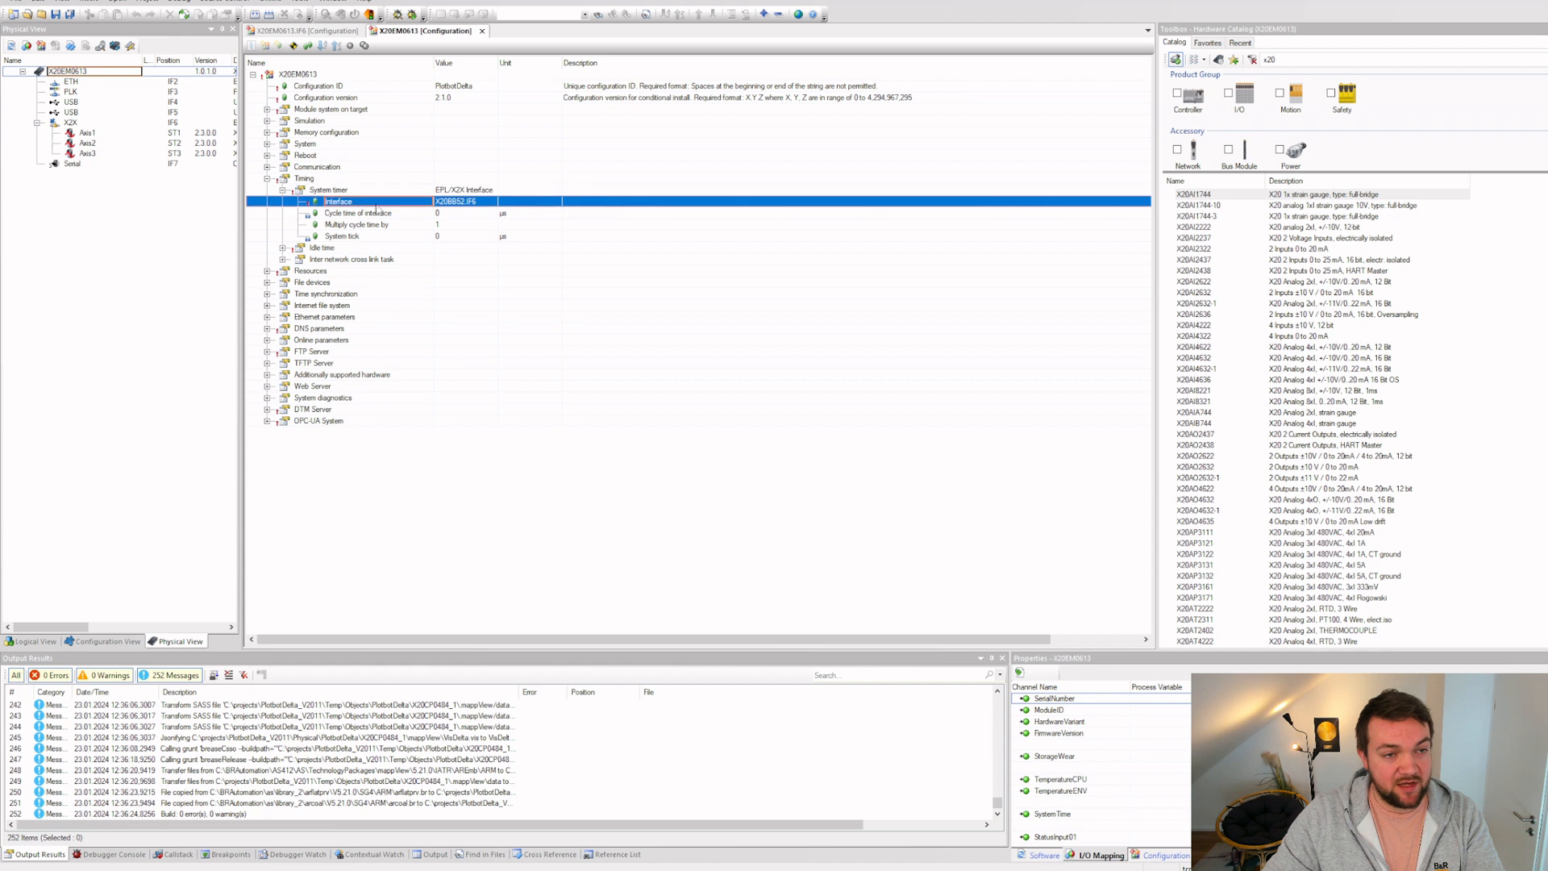
left_click(490, 203)
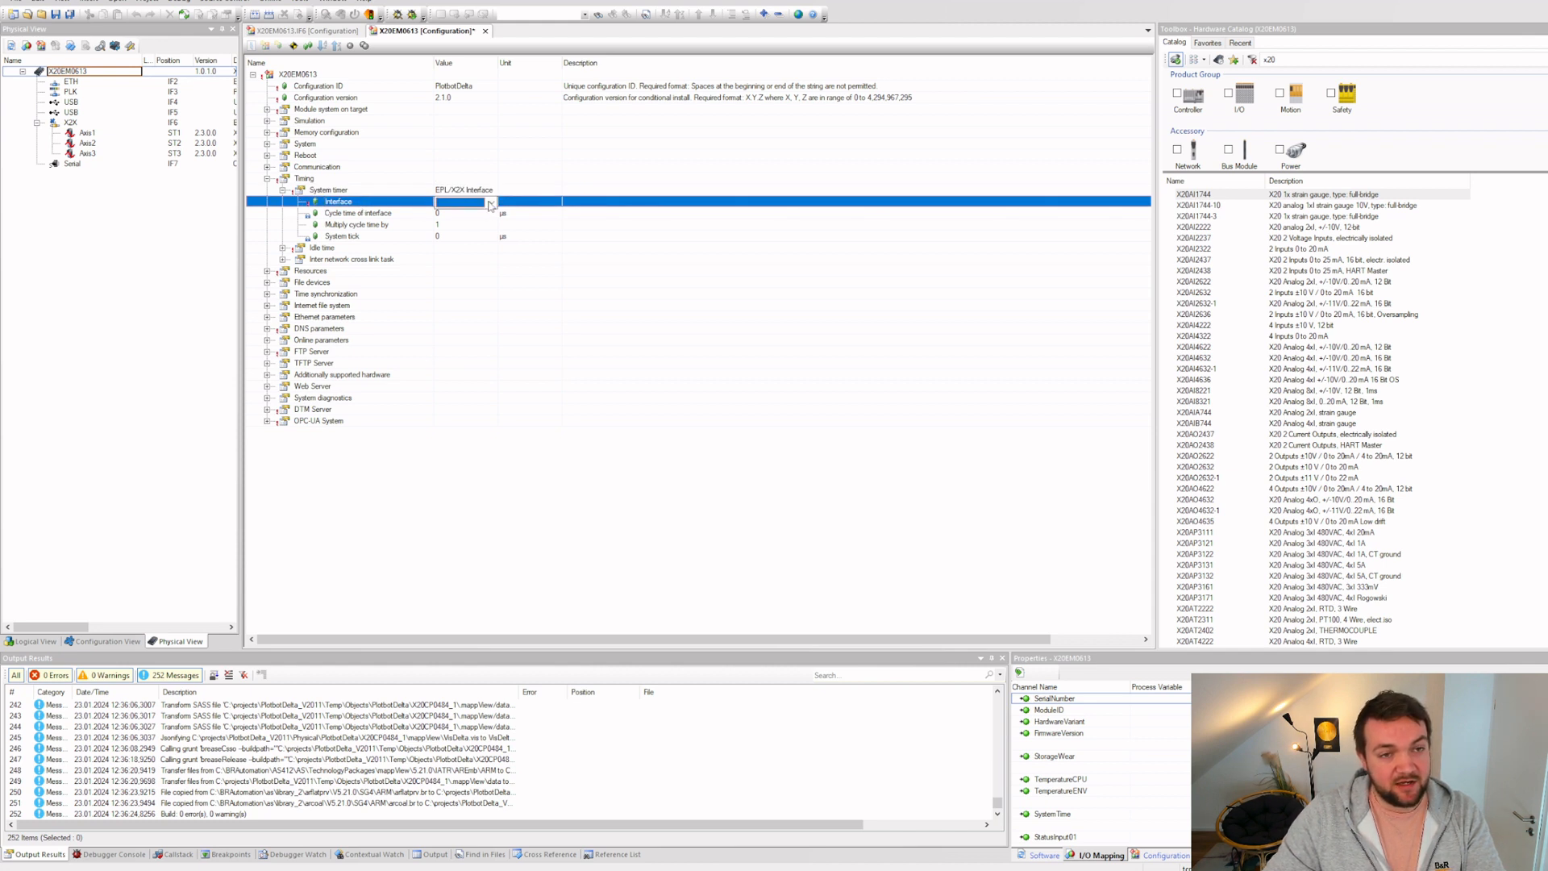
left_click(491, 203)
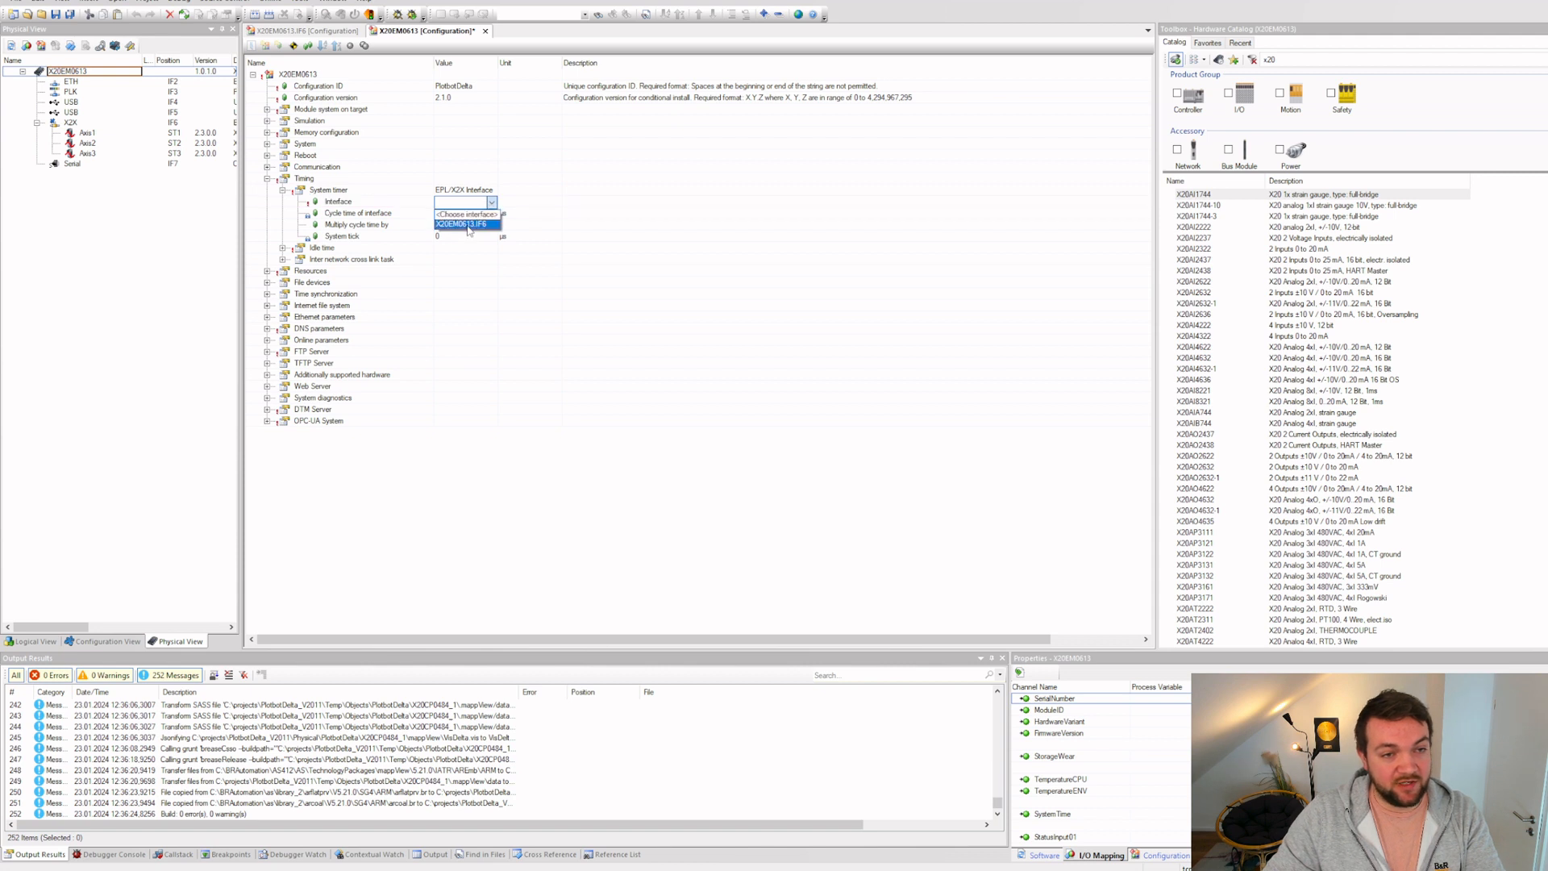
left_click(487, 225)
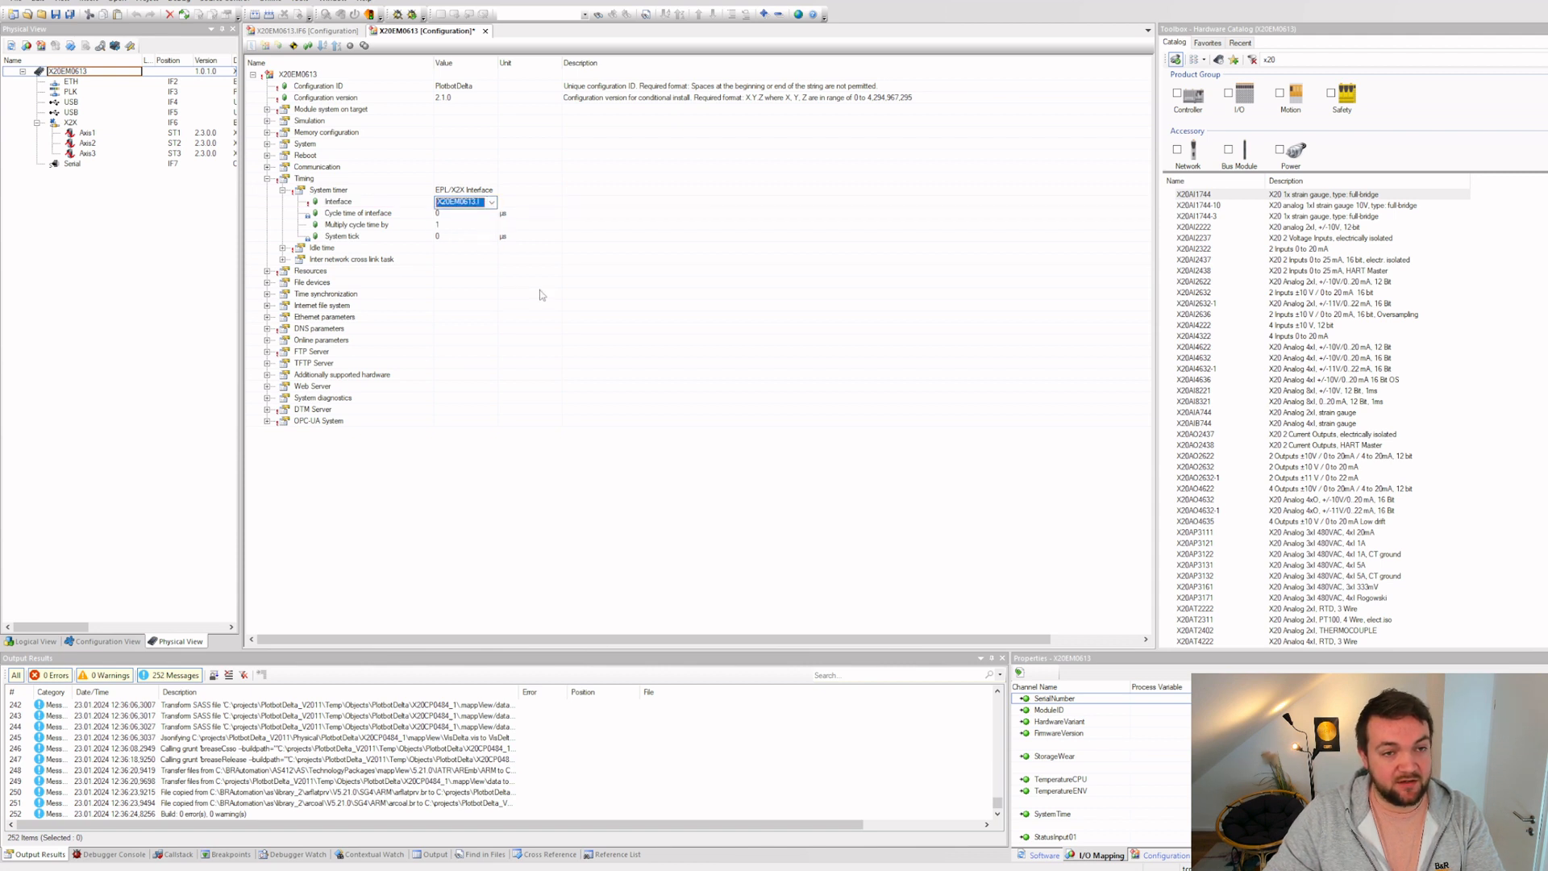
left_click(501, 292)
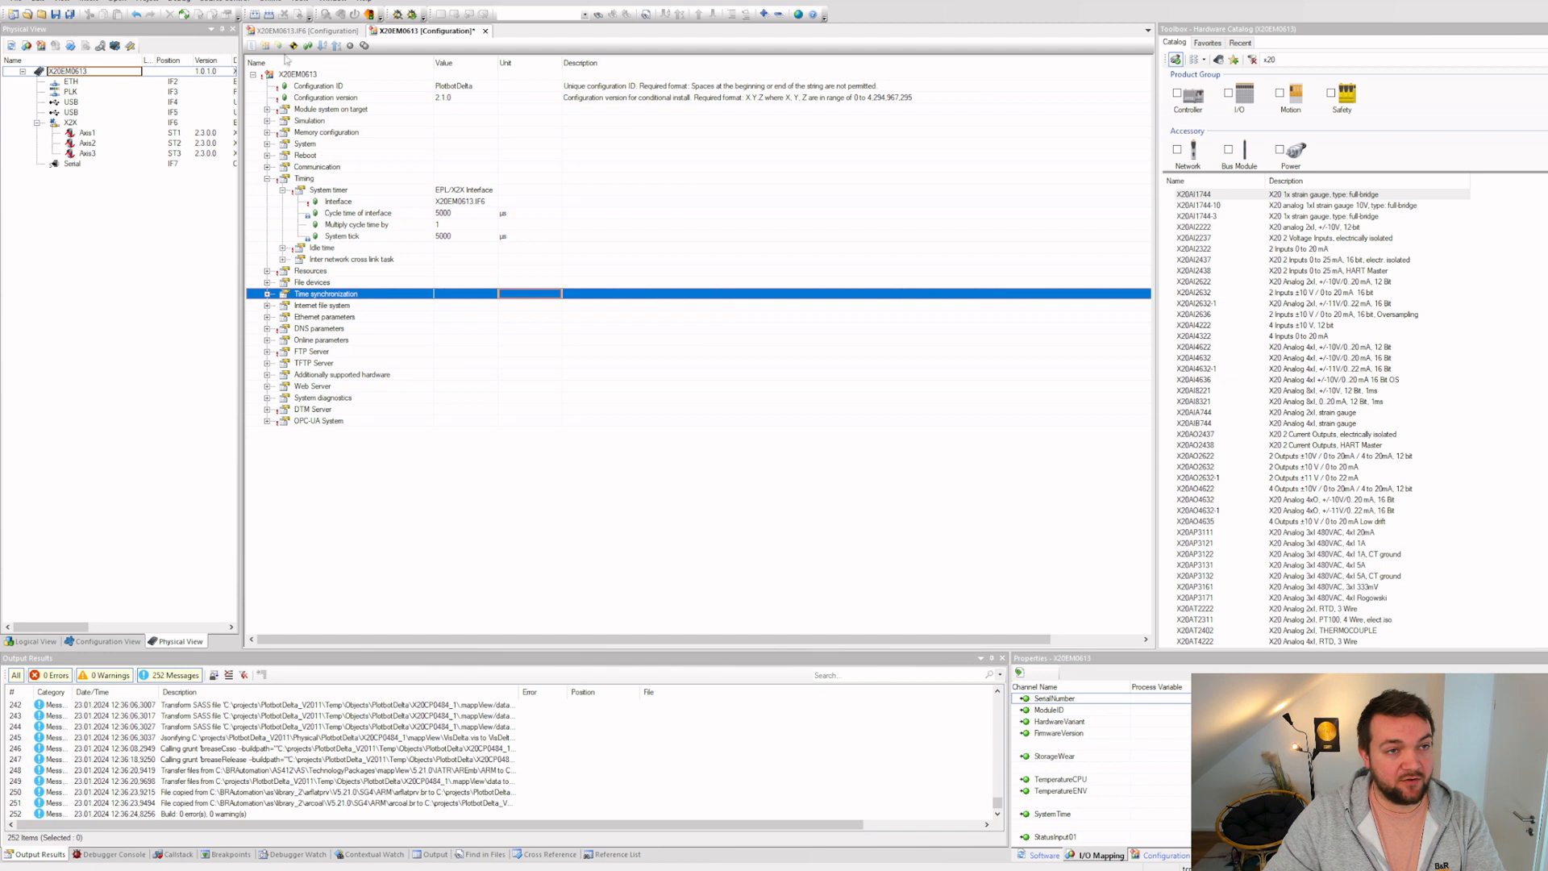
key("ctrl+s")
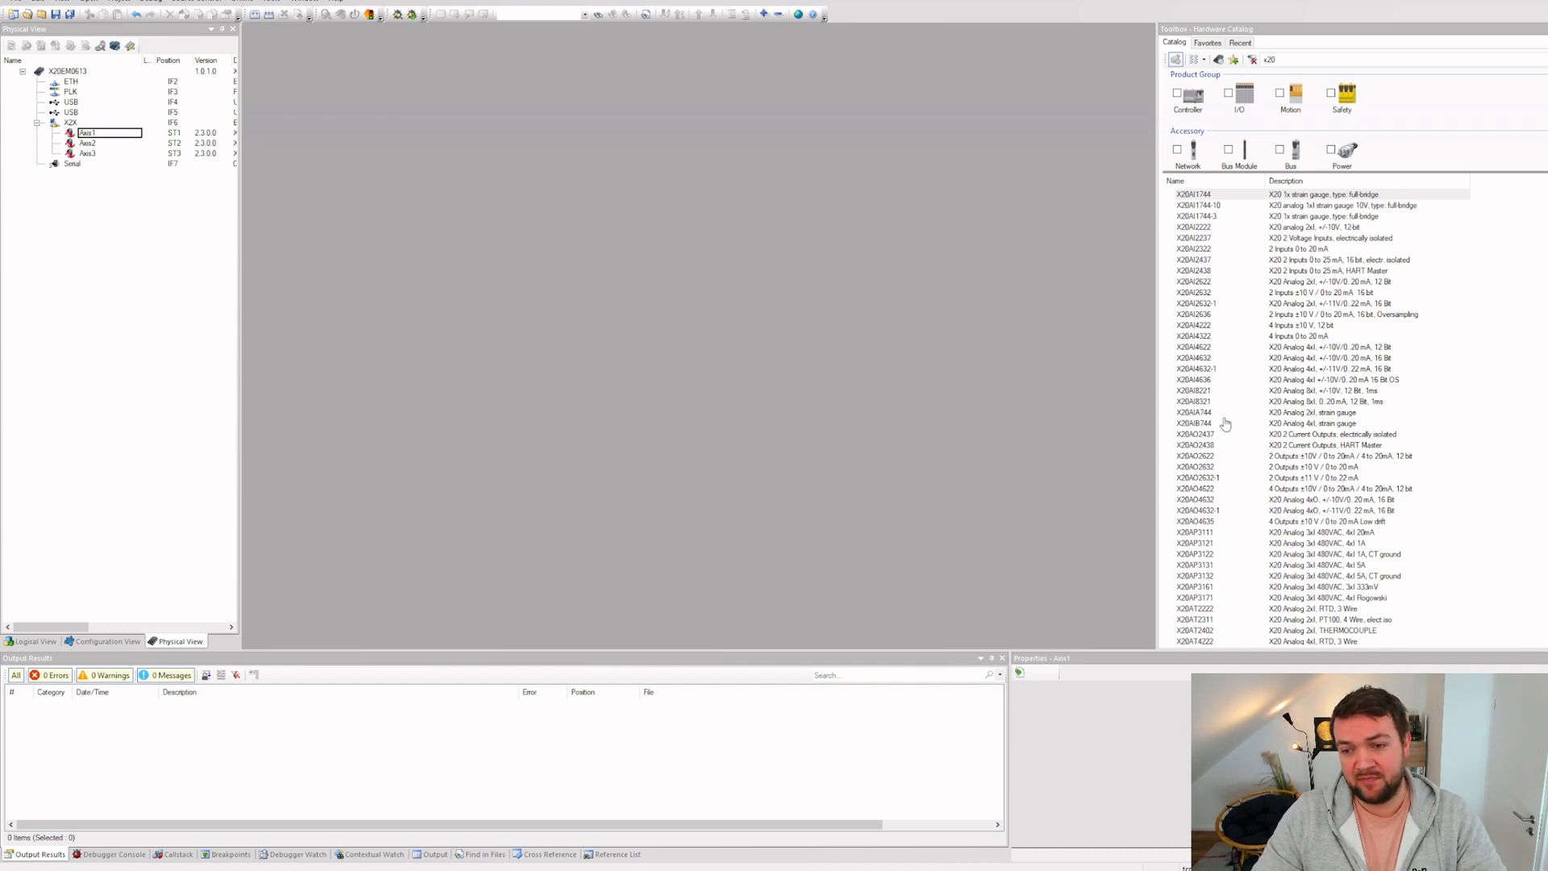
Step: Find the X20DI4371 digital input module in the hardware catalog and add it to the controller's X2X interface
left_click(1313, 59)
type("d")
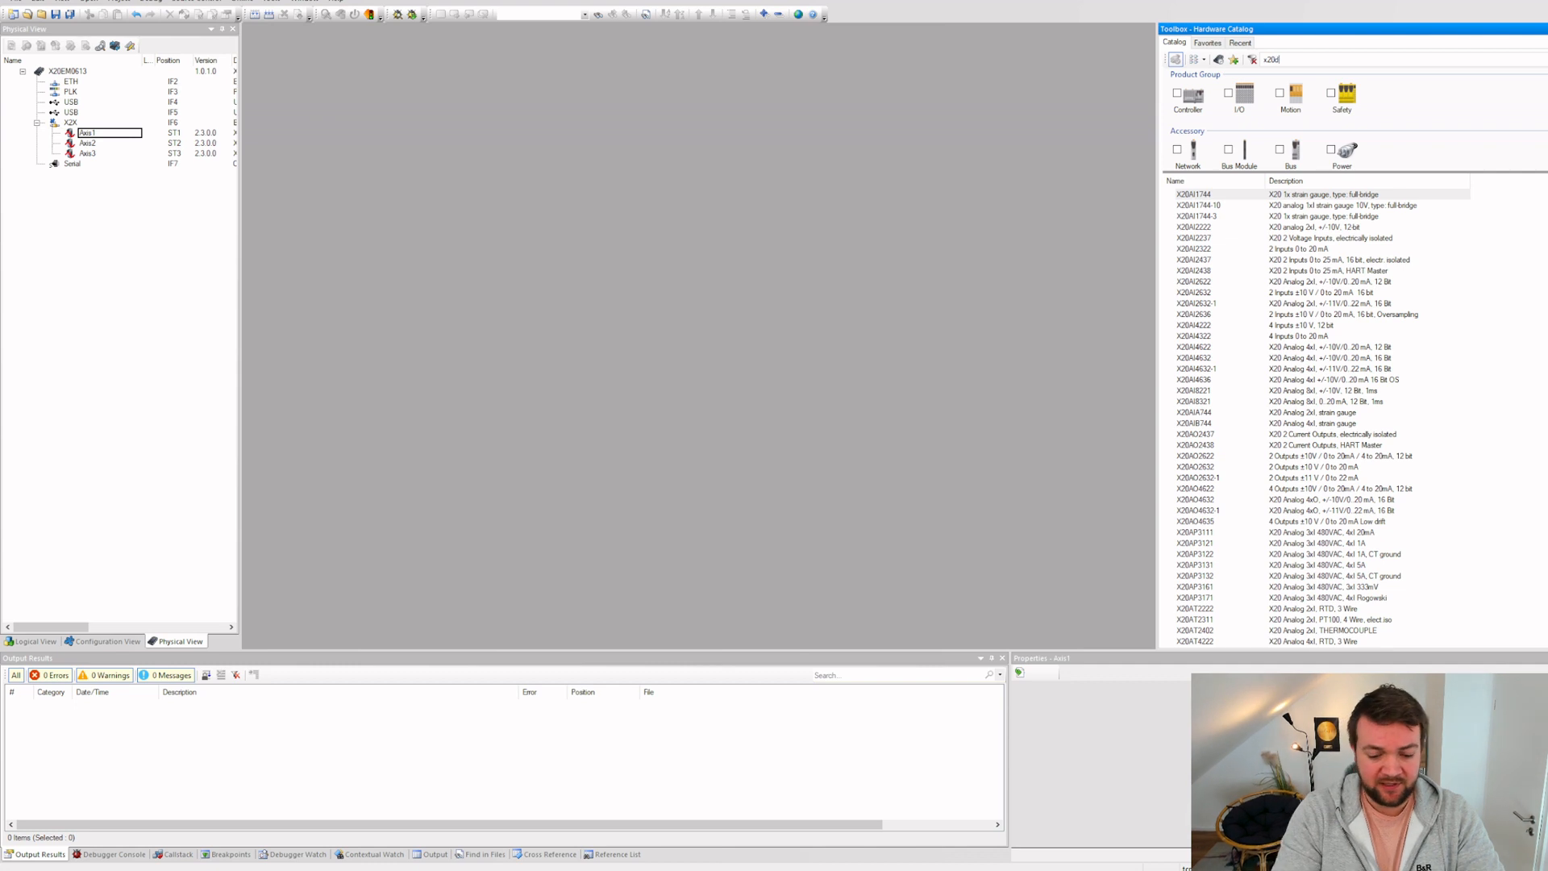
type("i4371")
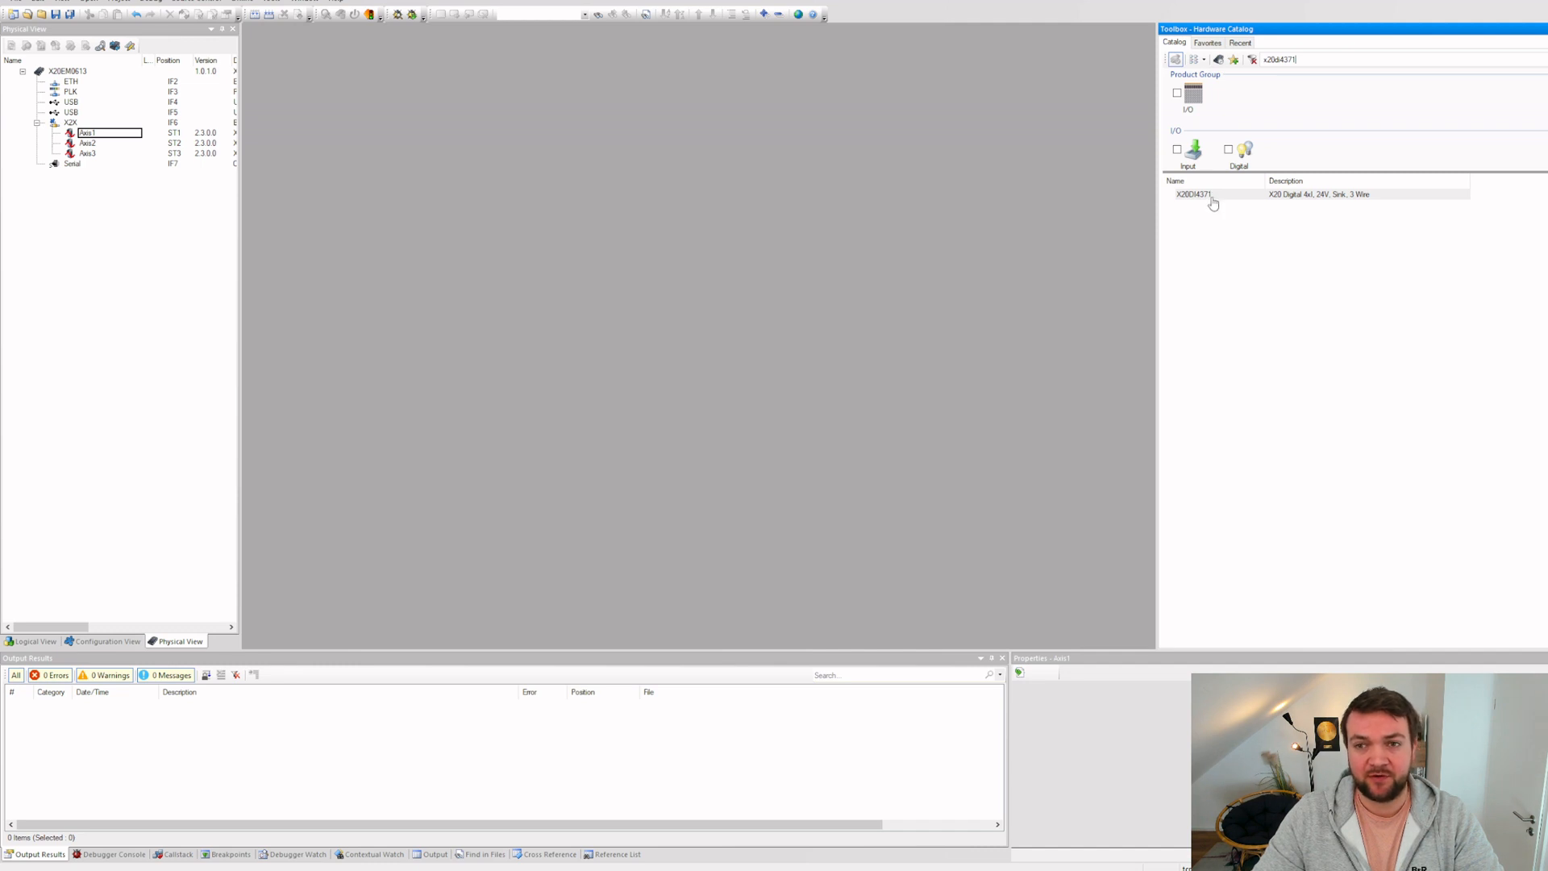
left_click_drag(1211, 197, 78, 123)
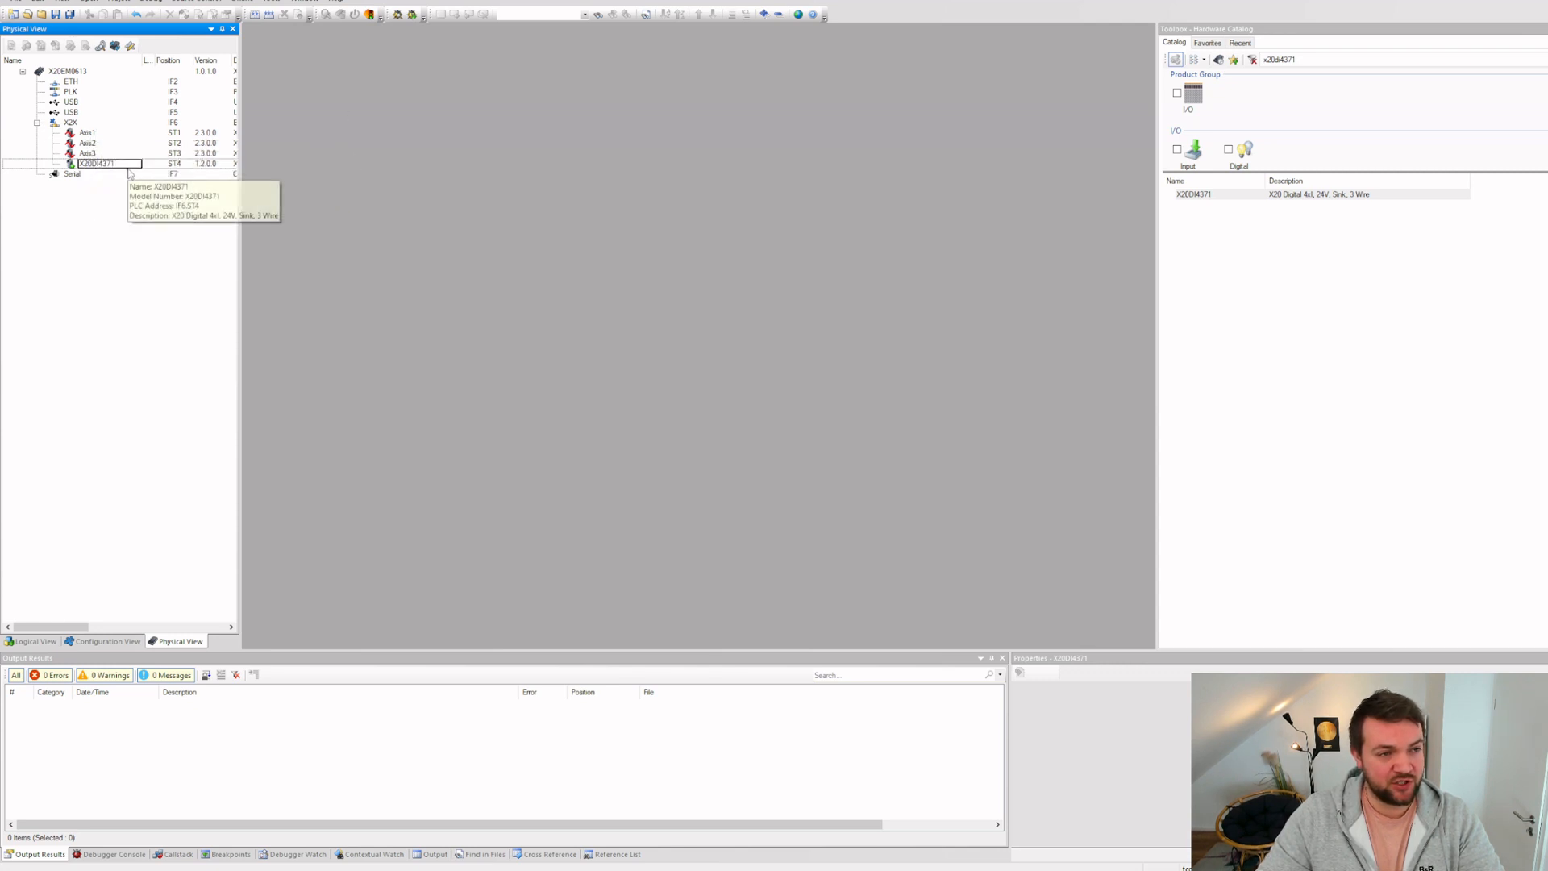
Step: Remove the process variable mapped to TriggerInput01 in the Axis1 I/O mapping and save
double_click(88, 133)
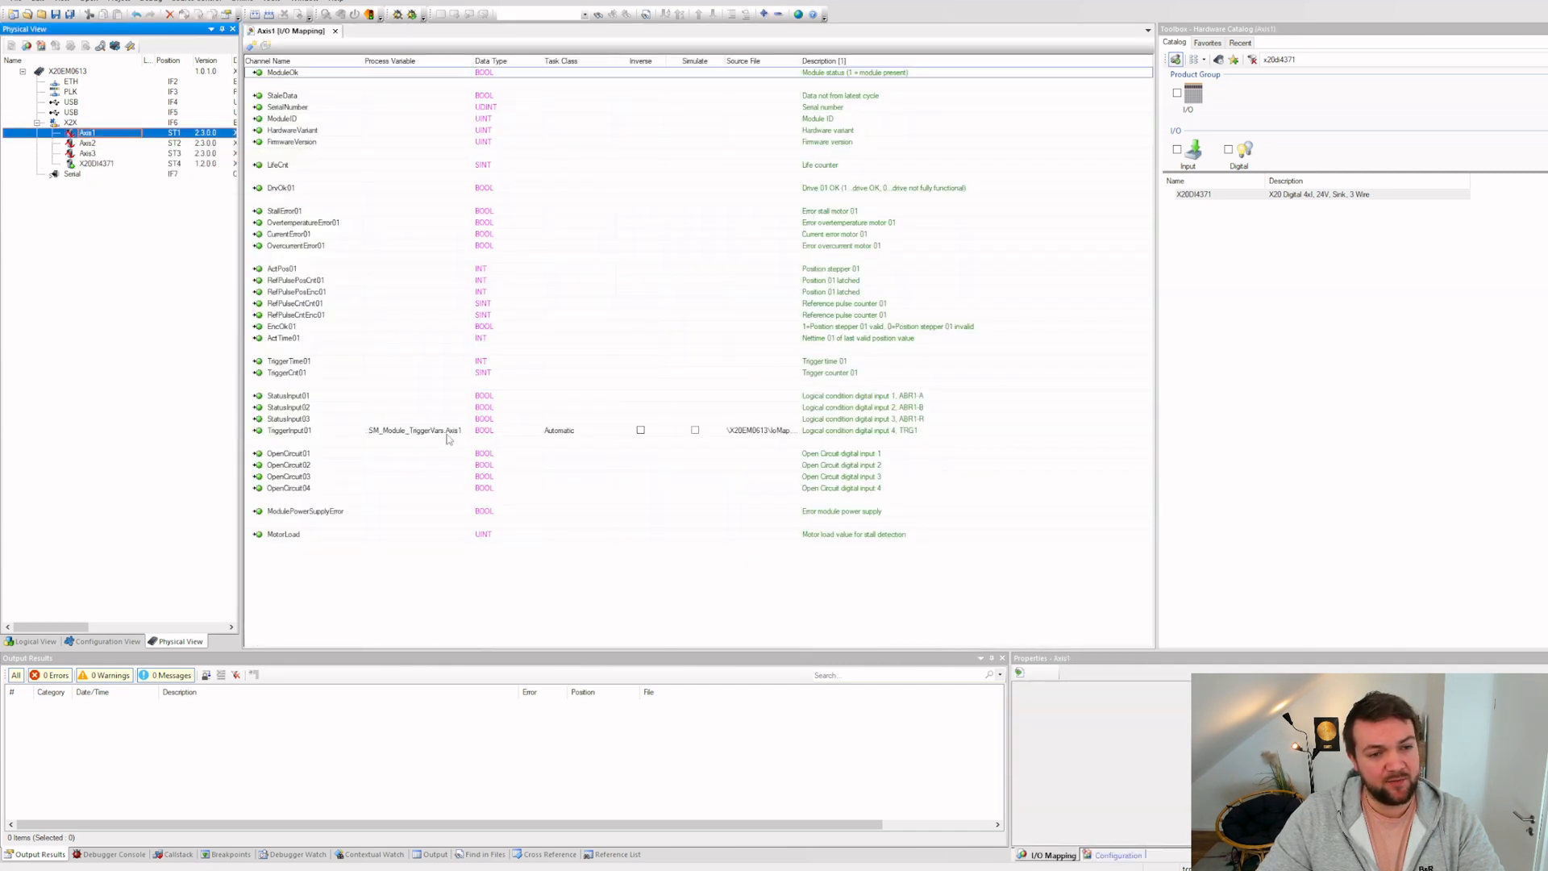
left_click(390, 434)
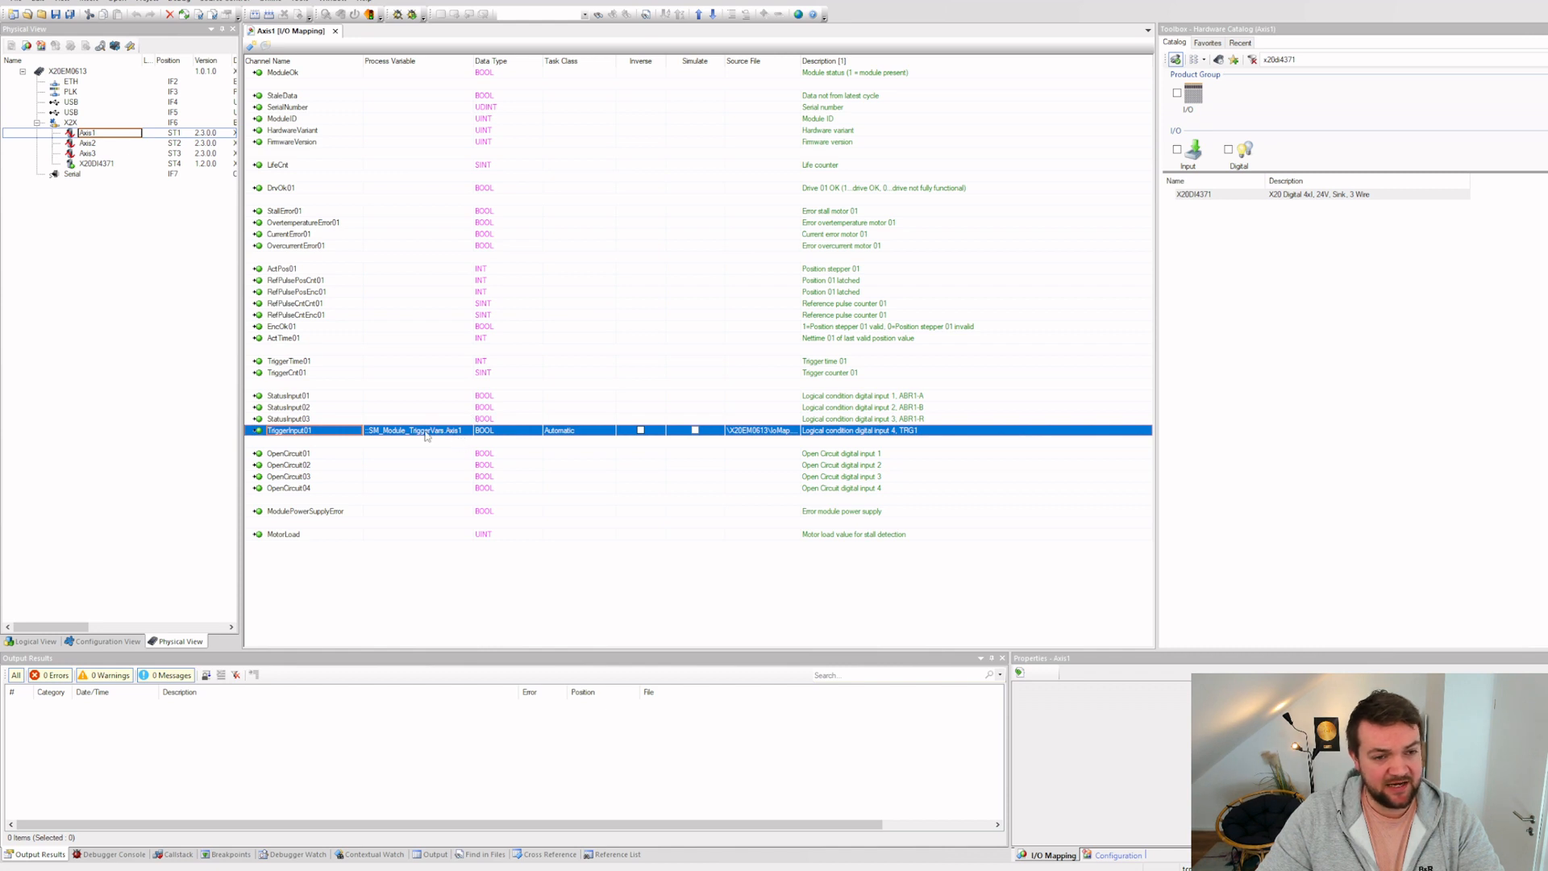
left_click(426, 437)
key("Delete")
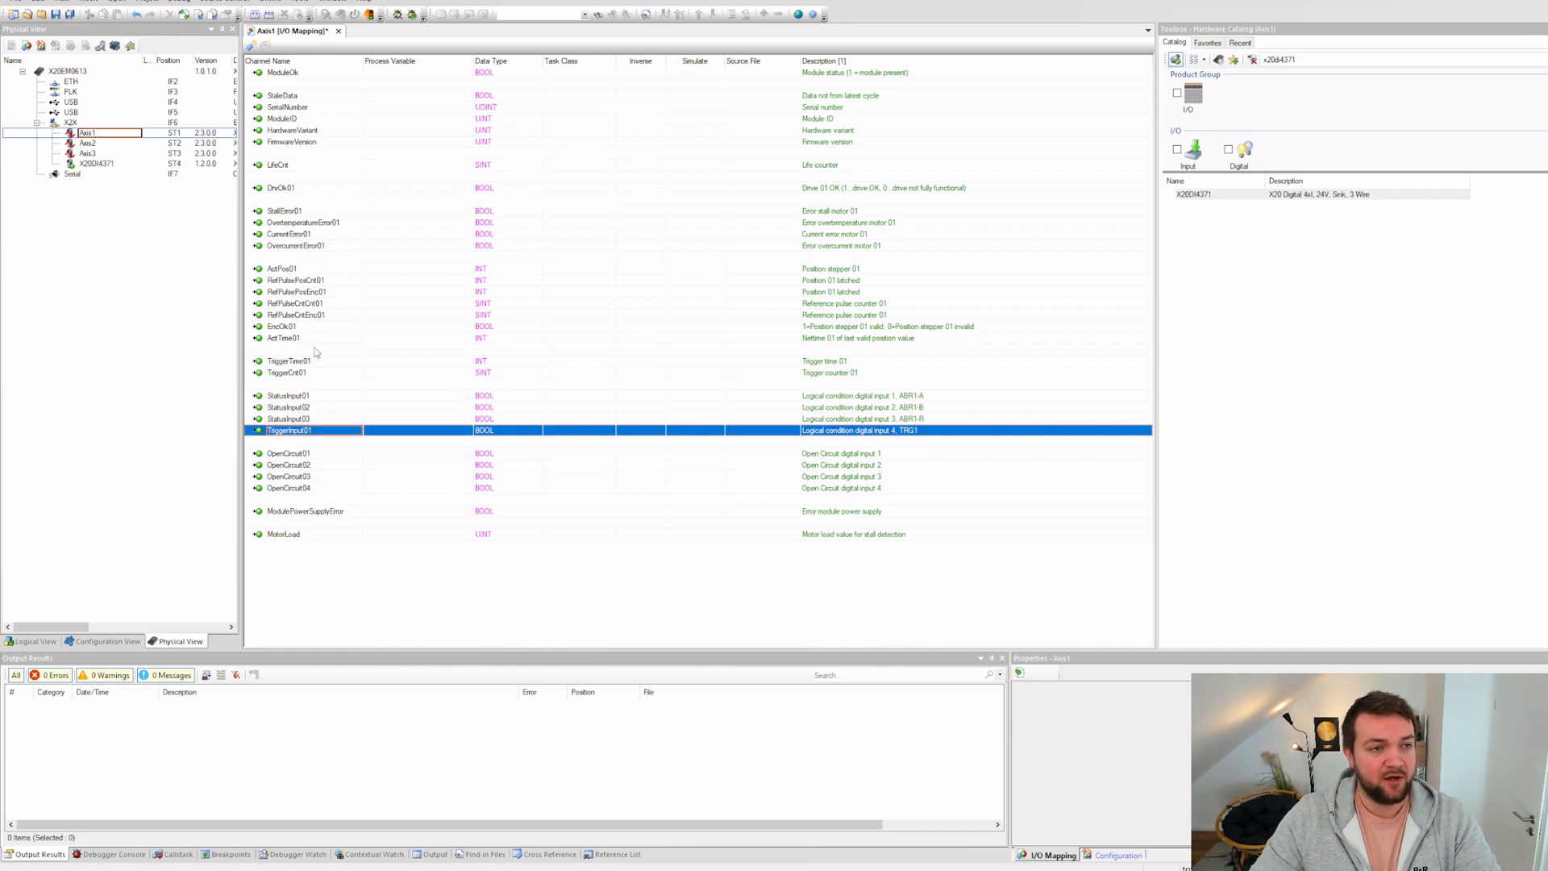
key("ctrl+s")
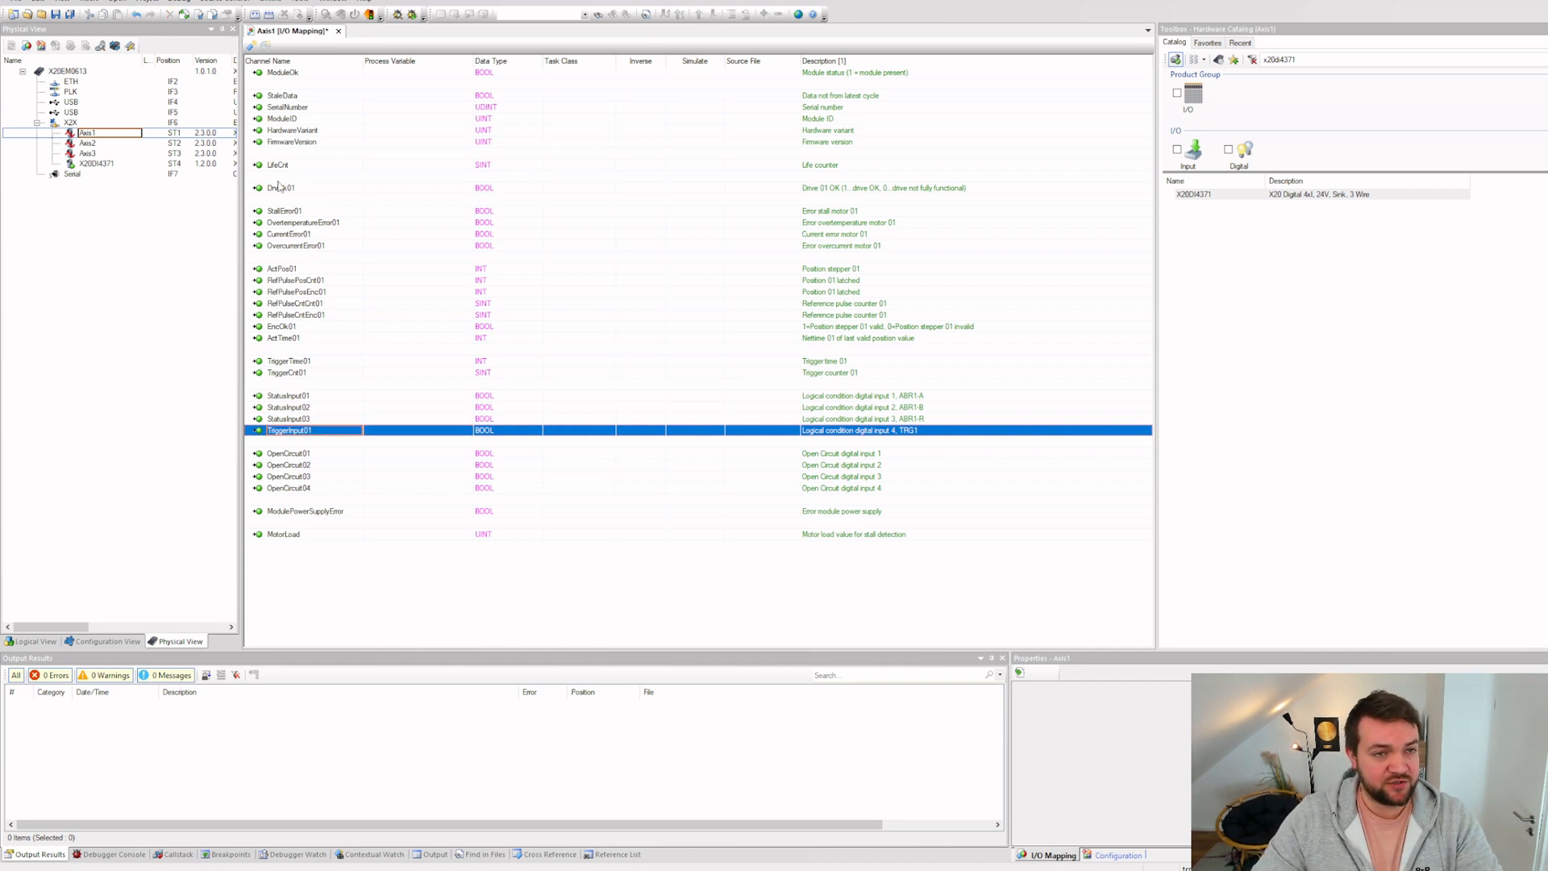
Step: Map DigitalInput01 of the X20DI4371 module to the global variable SM_Module_TriggerVars.Axis1
double_click(95, 164)
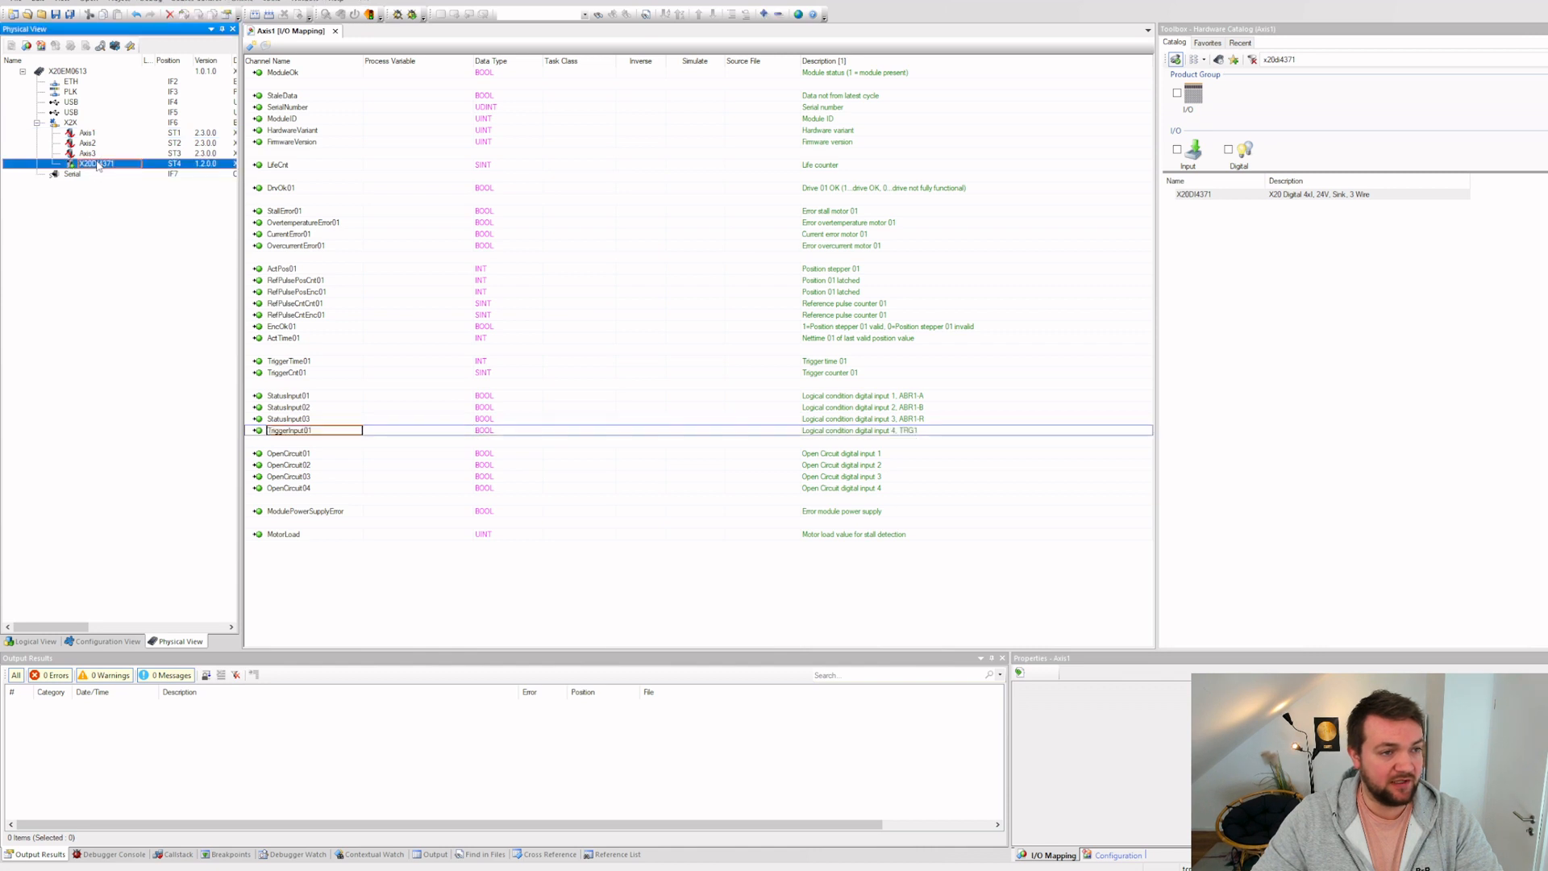
left_click(442, 157)
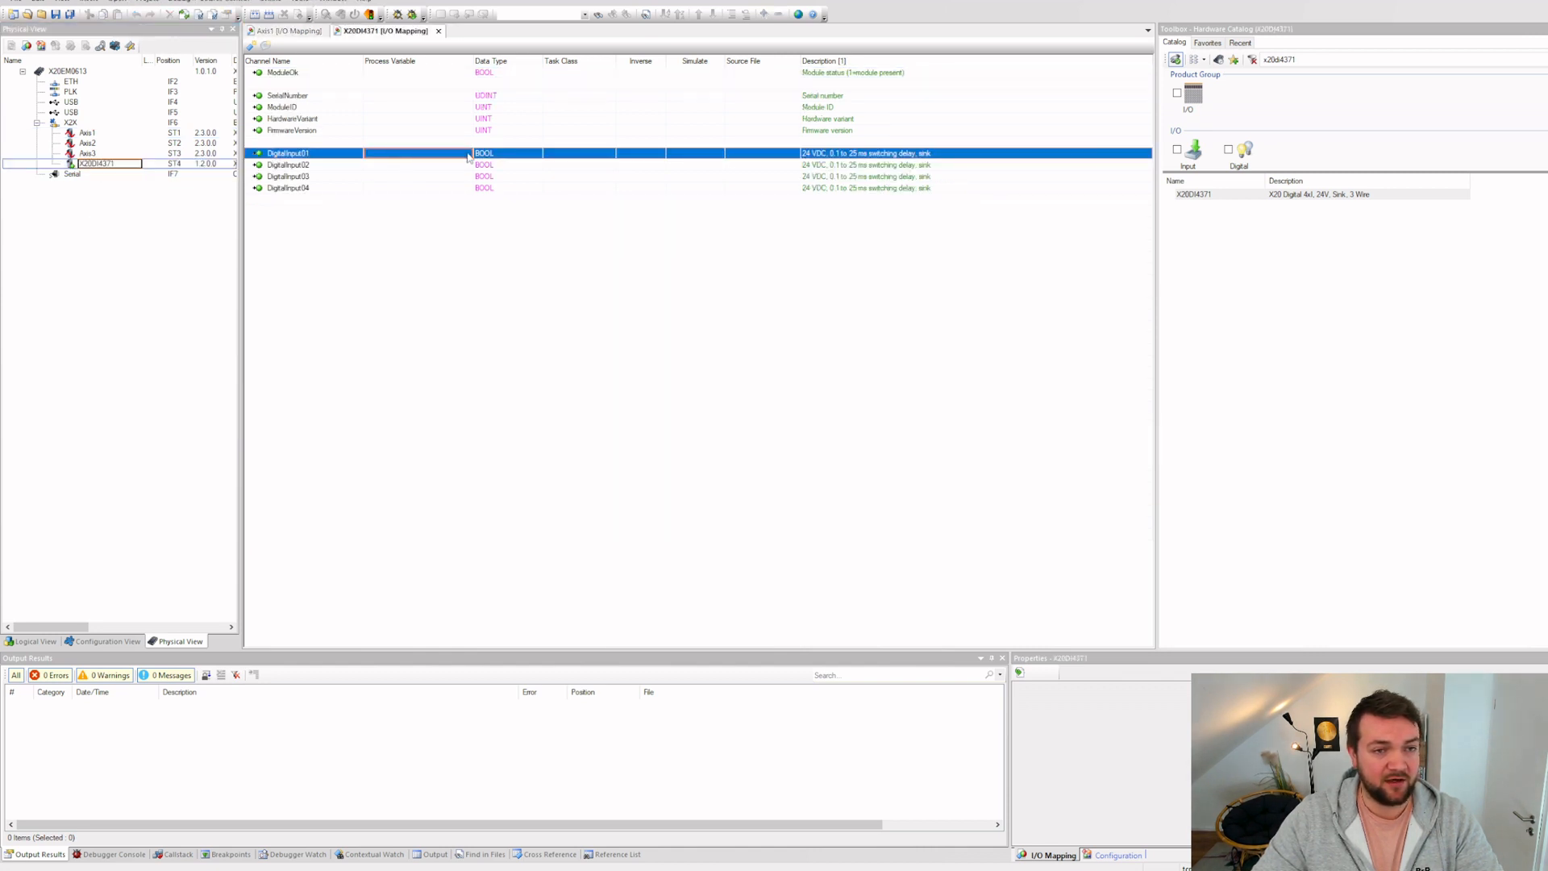
left_click(466, 154)
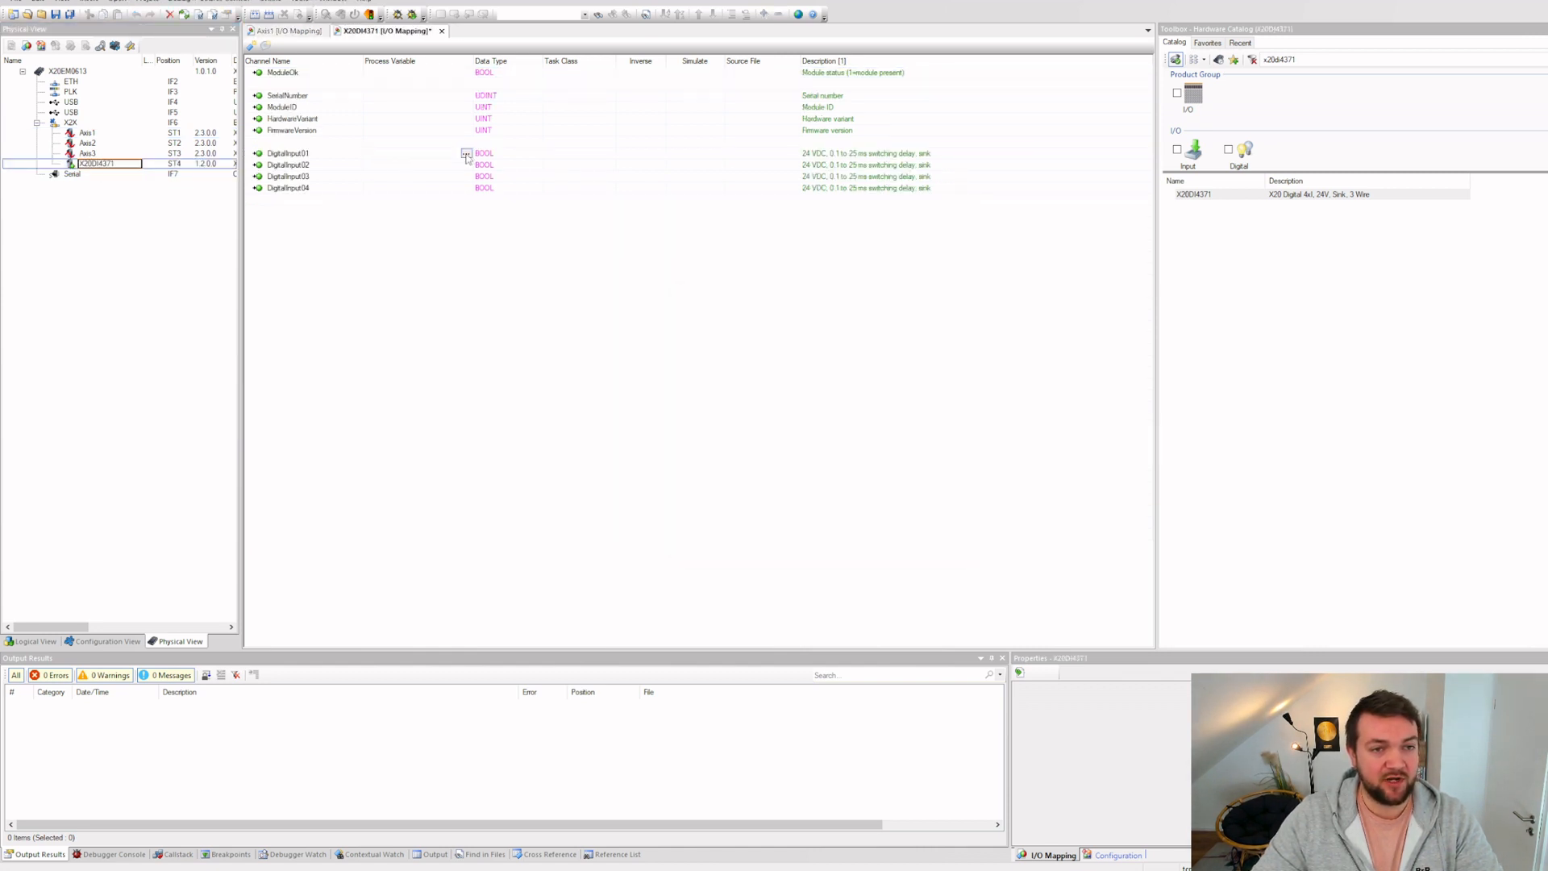
left_click(466, 154)
left_click_drag(845, 293, 799, 254)
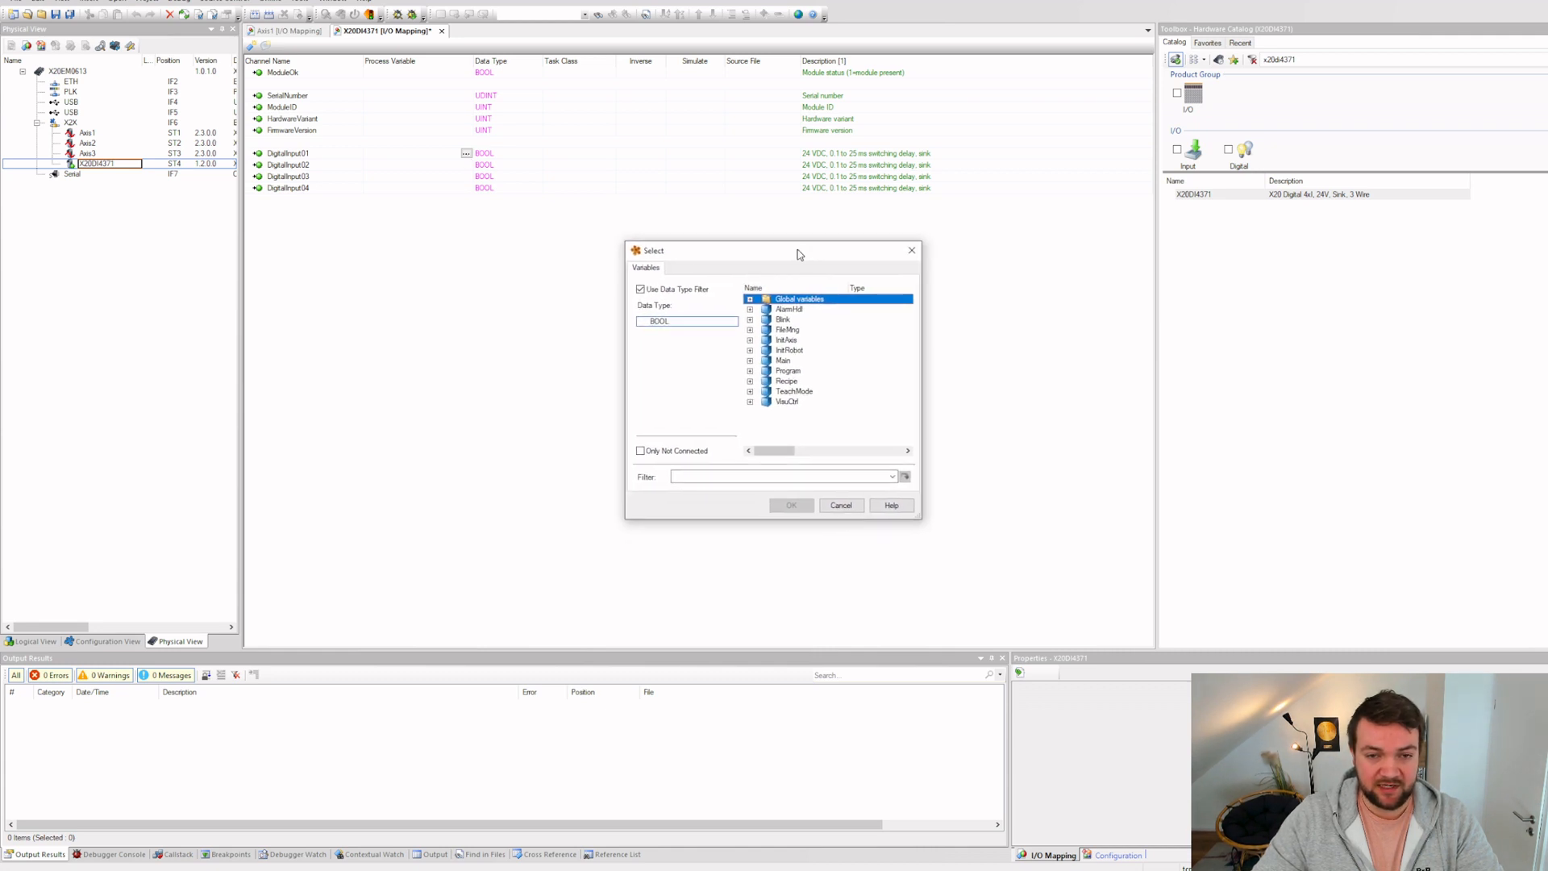
left_click(750, 299)
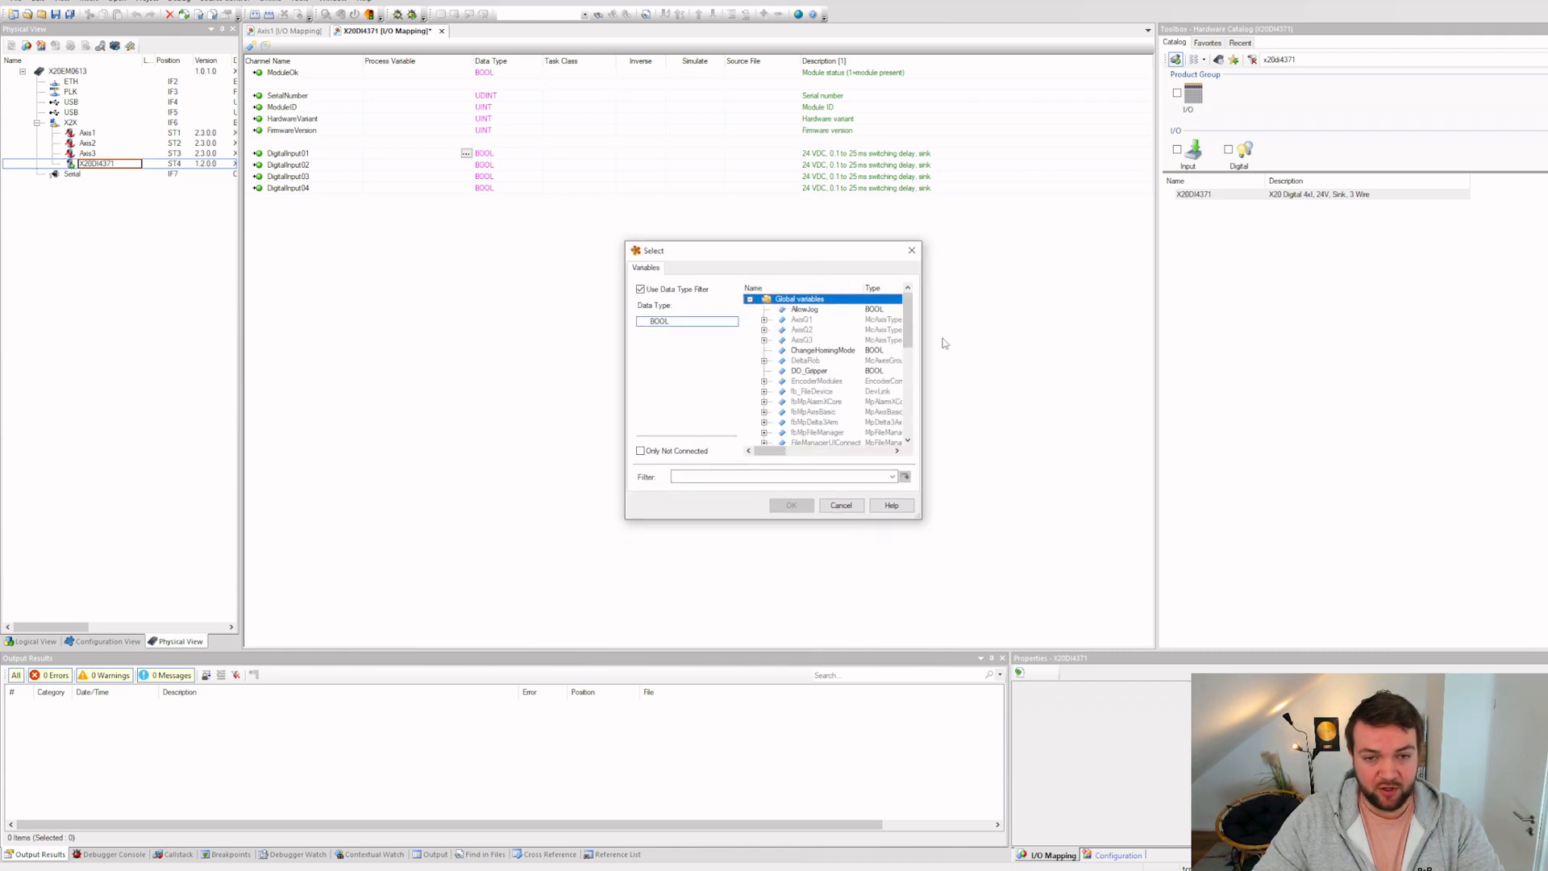
scroll(872, 377, "down", 3)
scroll(872, 376, "up", 3)
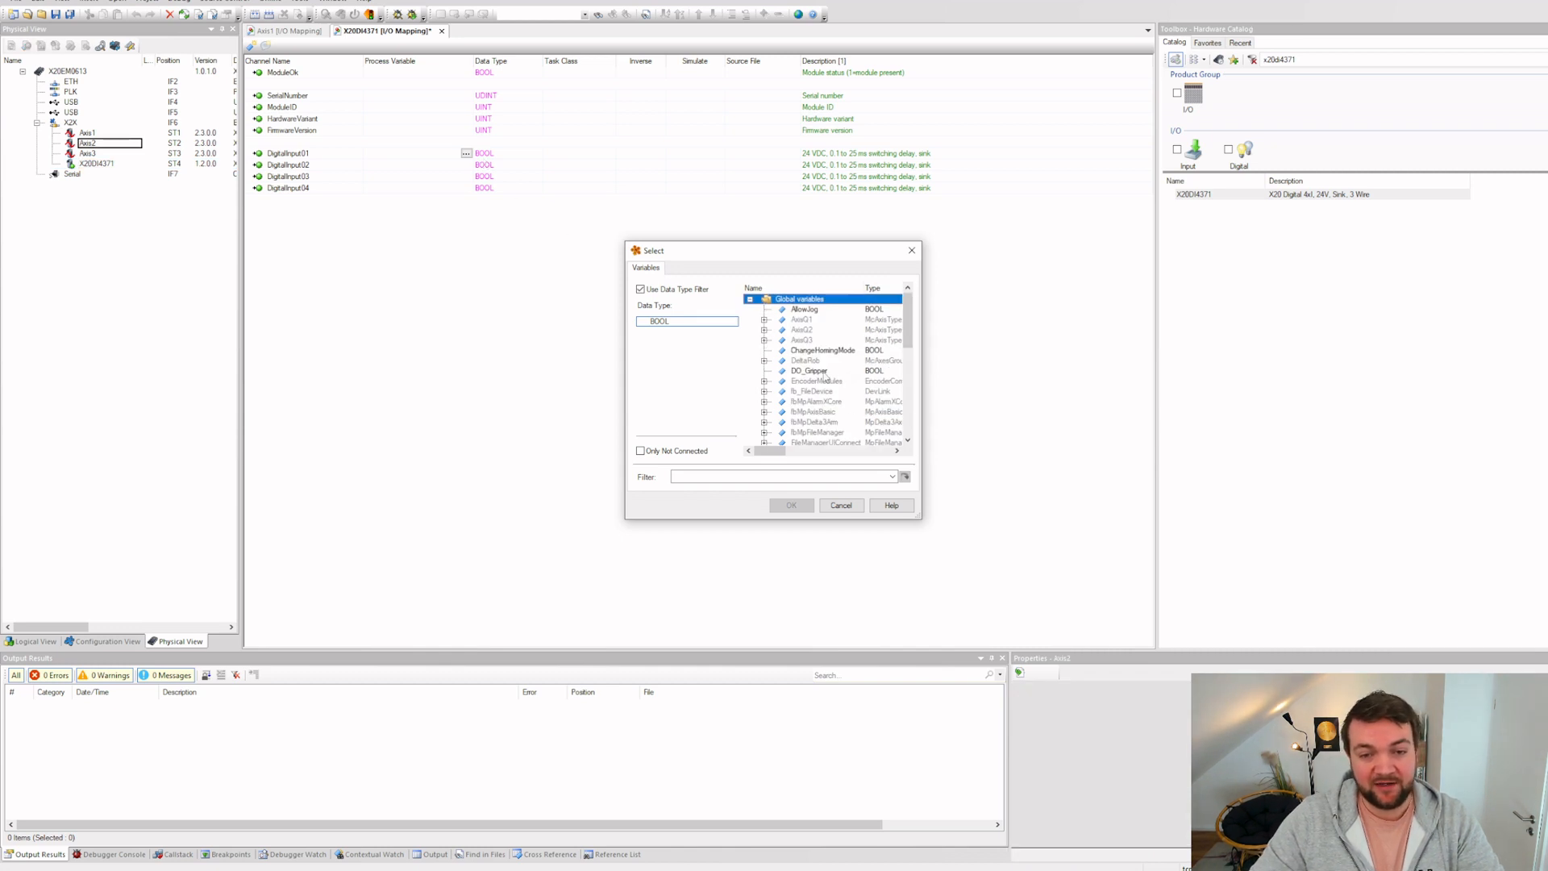
scroll(827, 377, "down", 2)
scroll(825, 397, "down", 3)
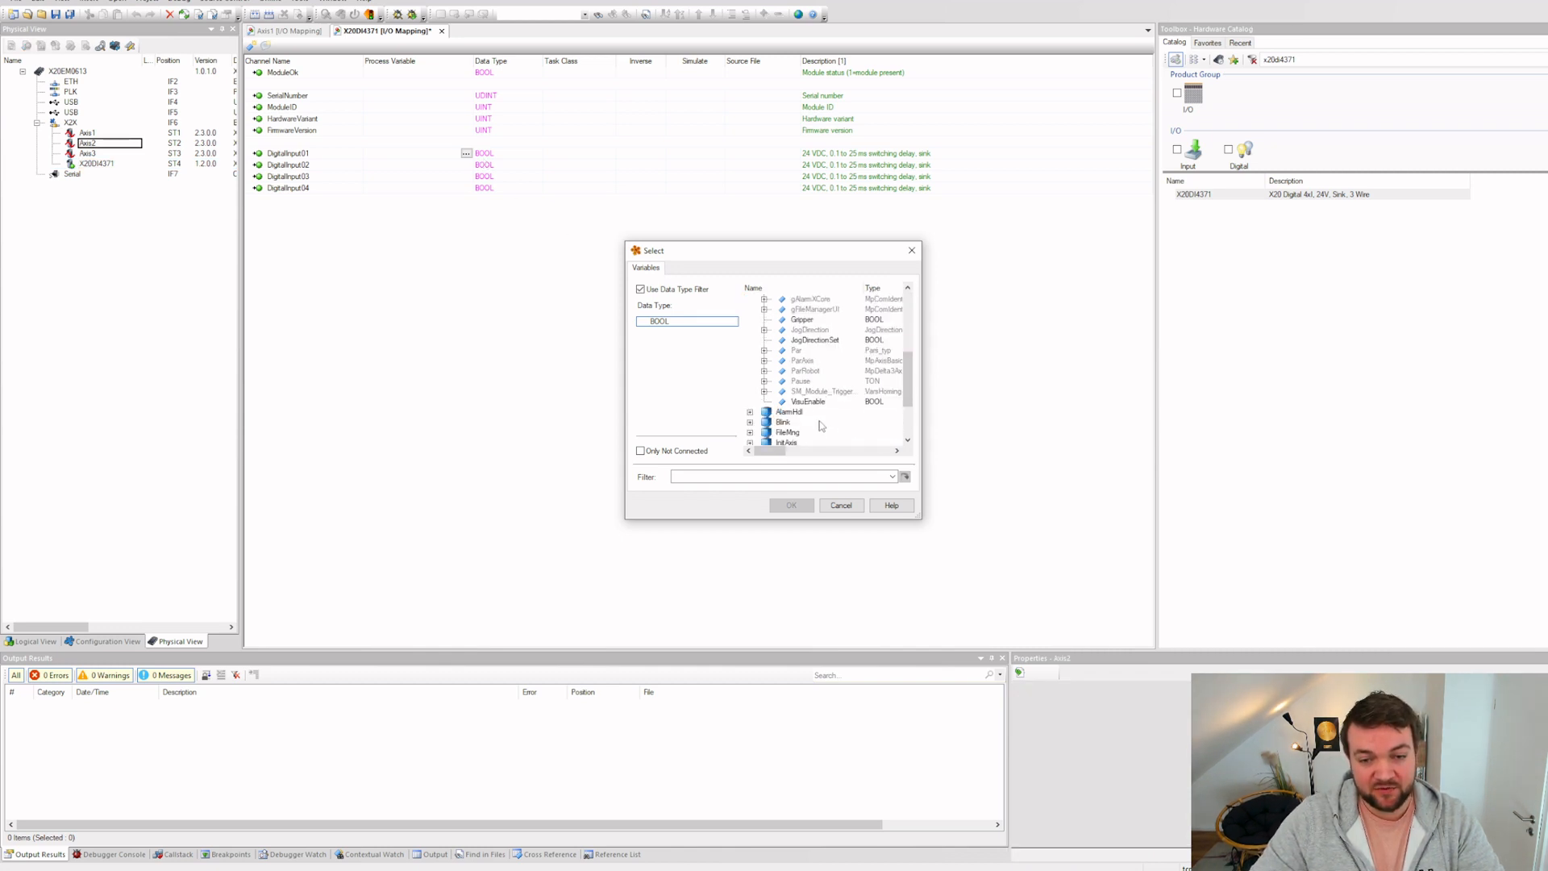
left_click(826, 392)
left_click(765, 393)
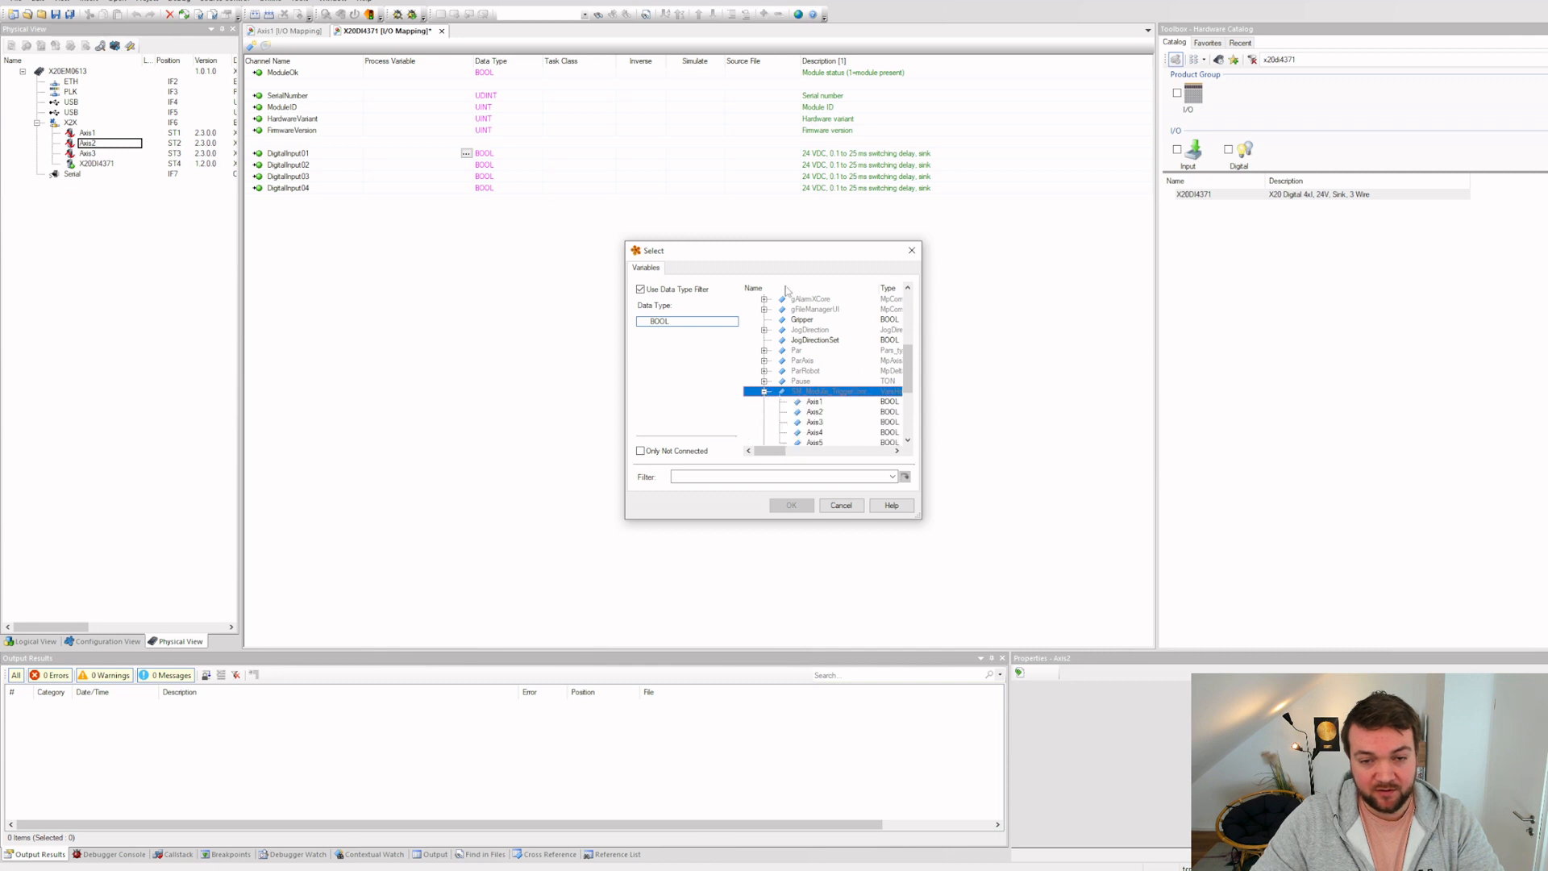
left_click_drag(790, 248, 666, 209)
left_click(691, 362)
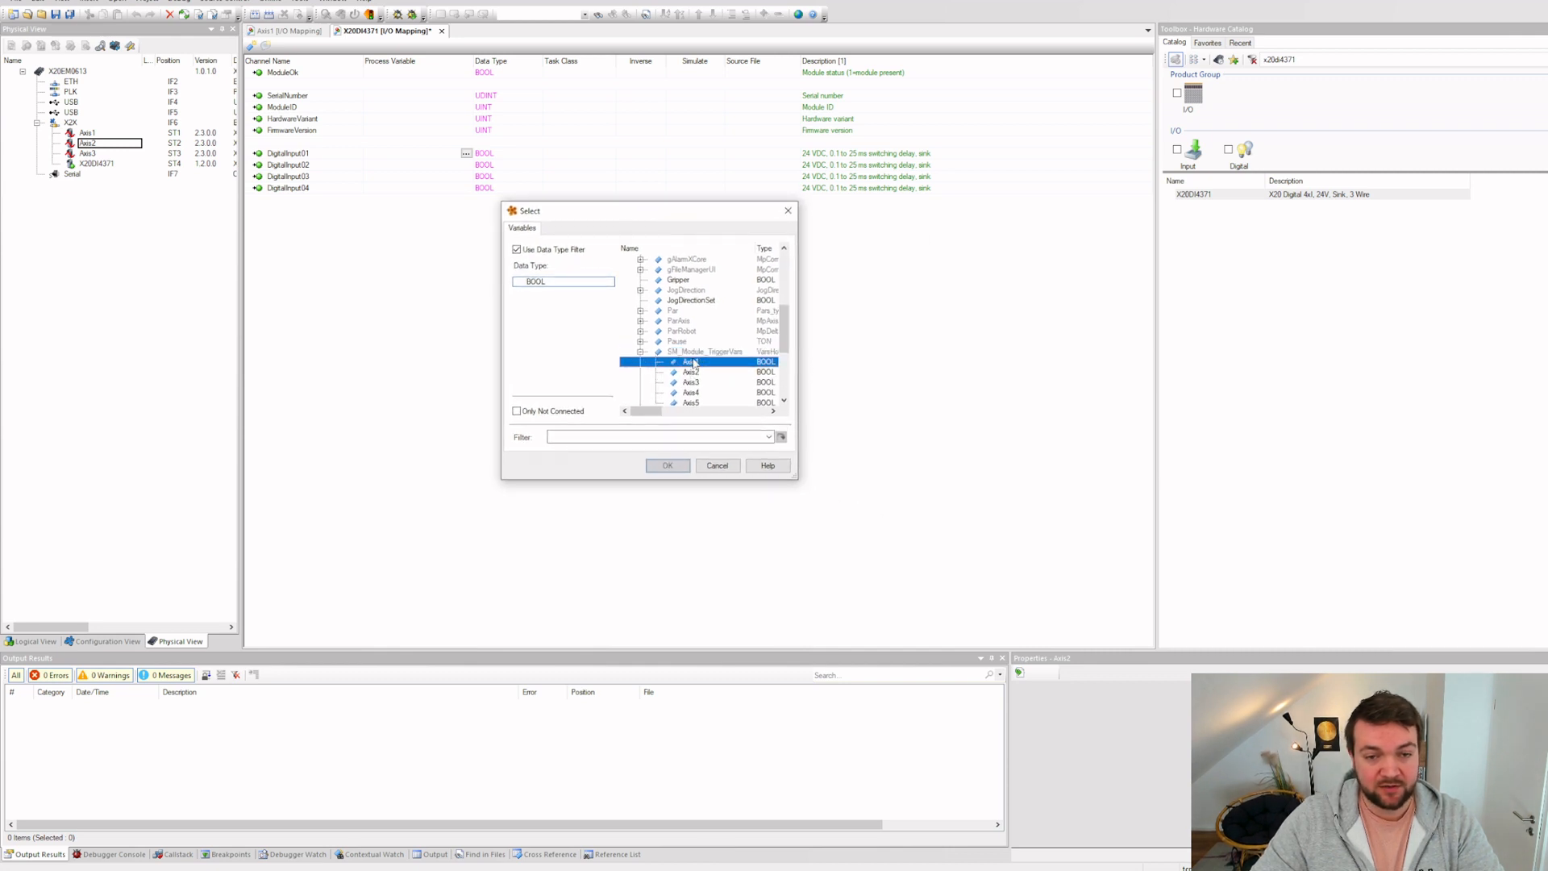
left_click(667, 465)
Step: Map DigitalInput02 of the X20DI4371 module to the global variable SM_Module_TriggerVars.Axis2 and save
left_click(434, 166)
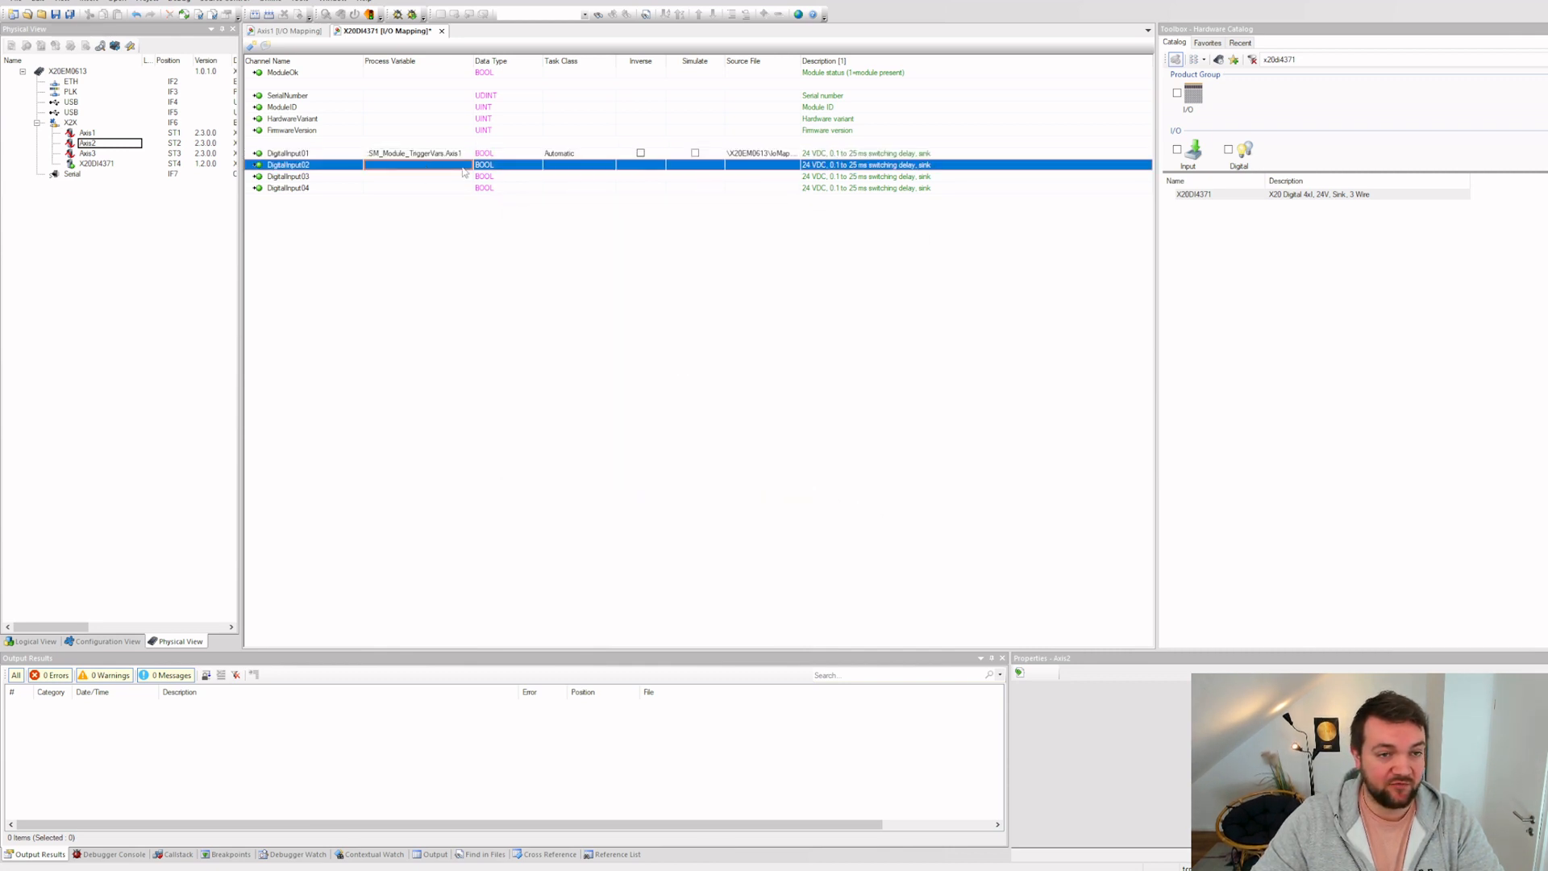
left_click(465, 167)
left_click(466, 165)
scroll(666, 350, "down", 5)
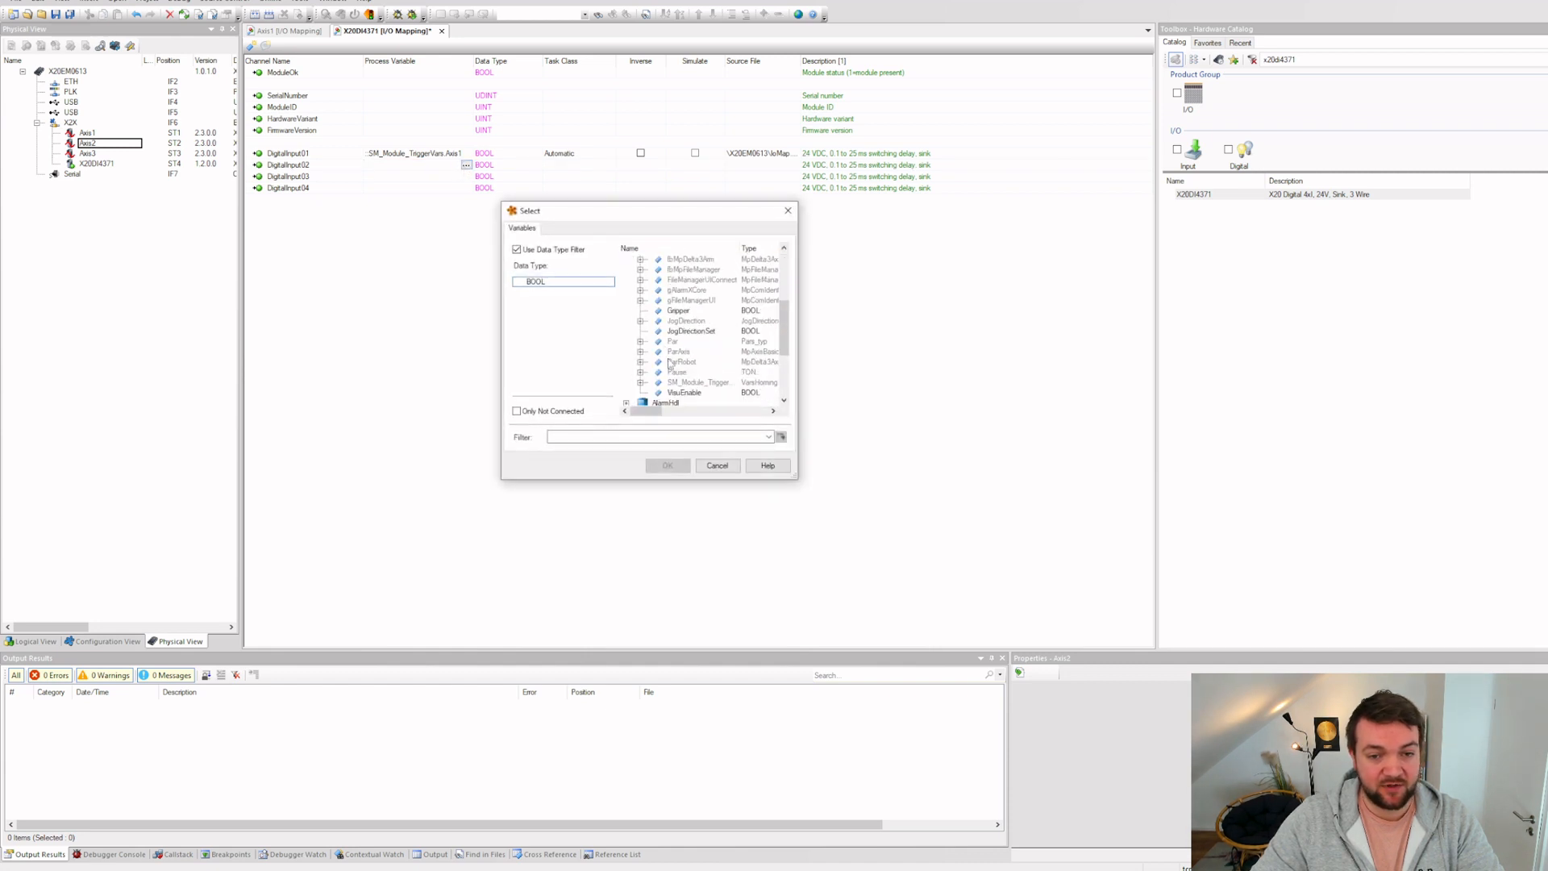
left_click(642, 355)
left_click(641, 351)
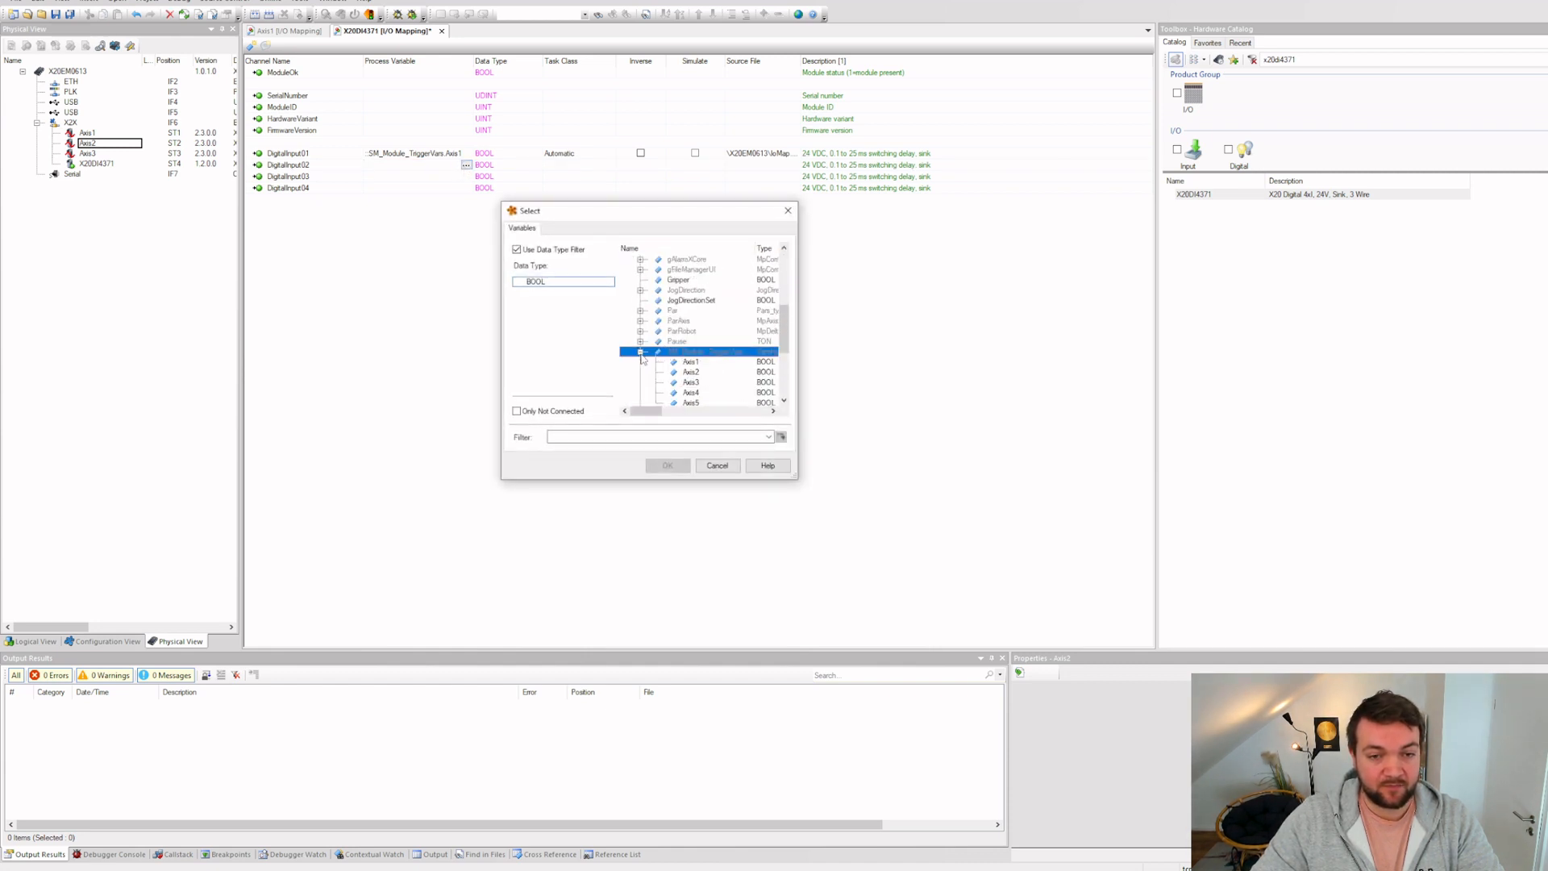
left_click(689, 371)
left_click(673, 465)
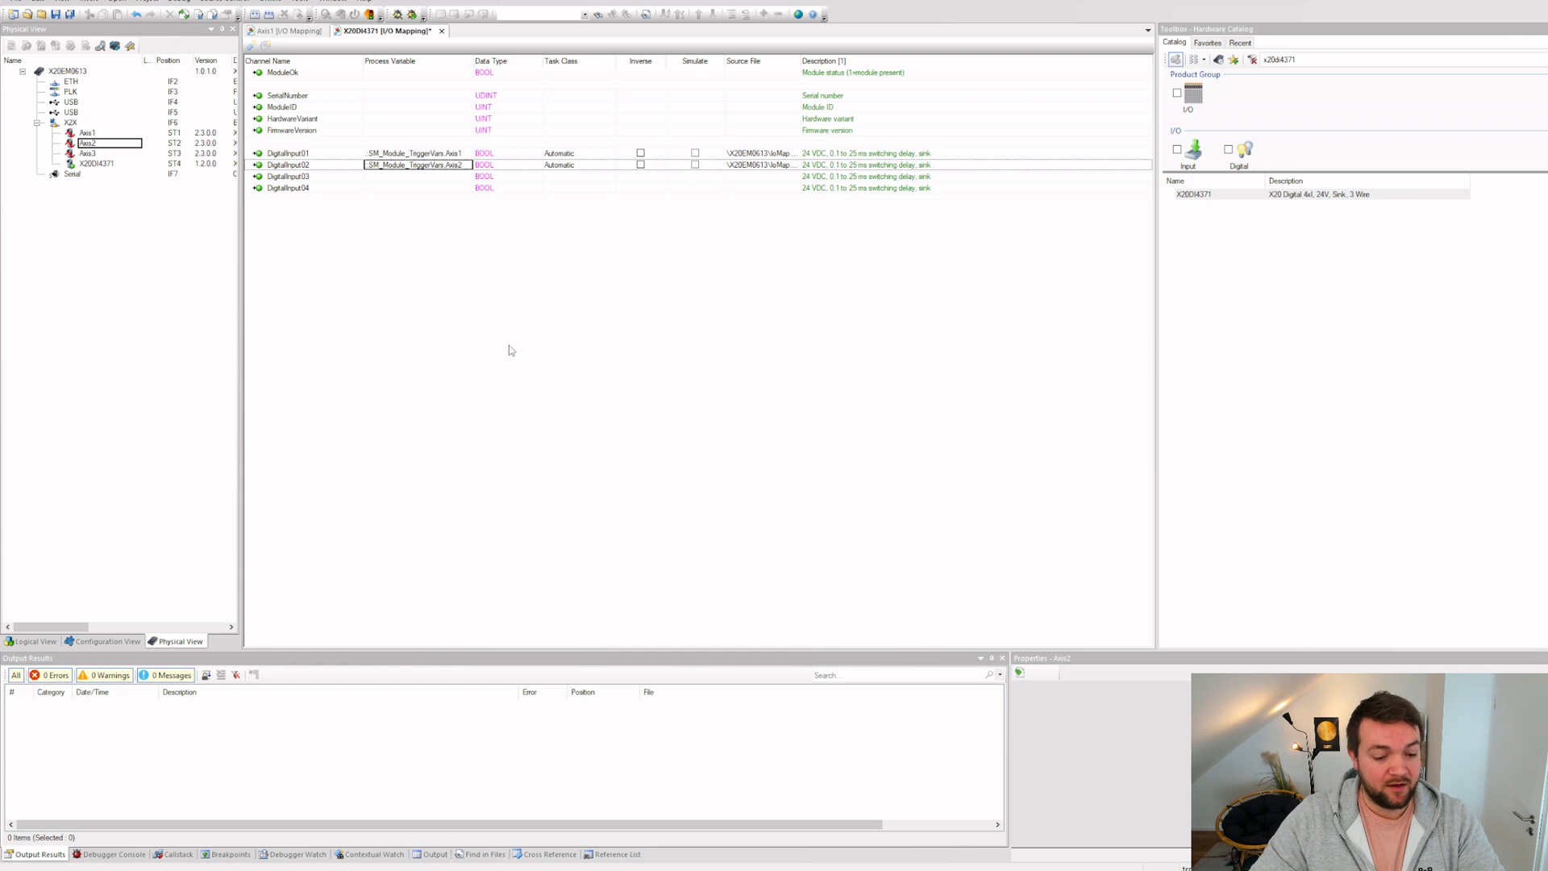
left_click(70, 13)
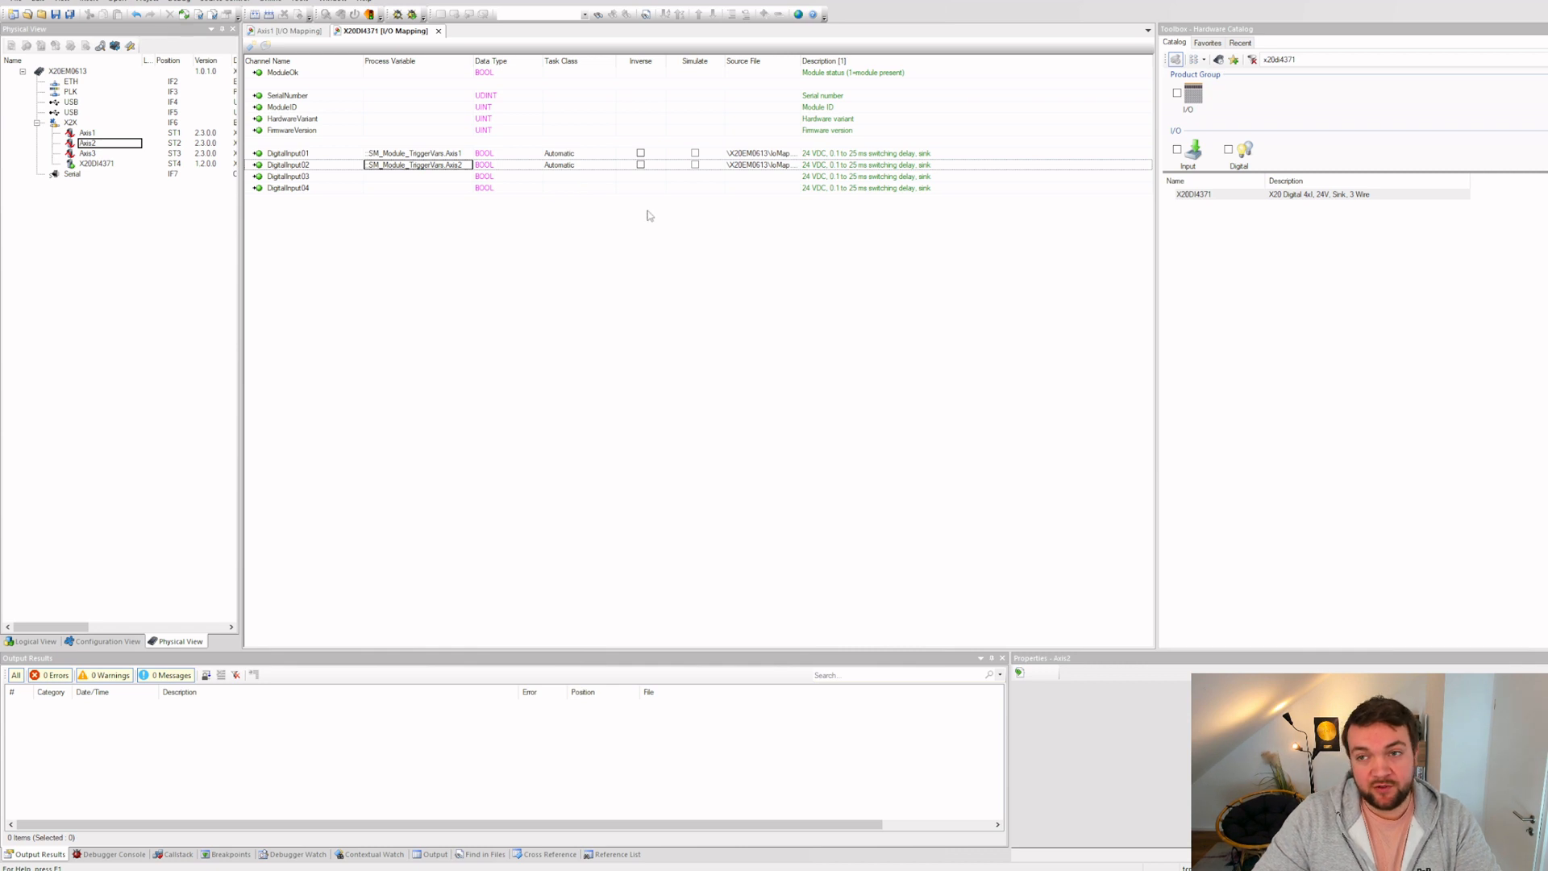
Step: Search the hardware catalog for x20do modules and add the X20DO6322 digital output module to the controller's X2X interface
left_click(1319, 59)
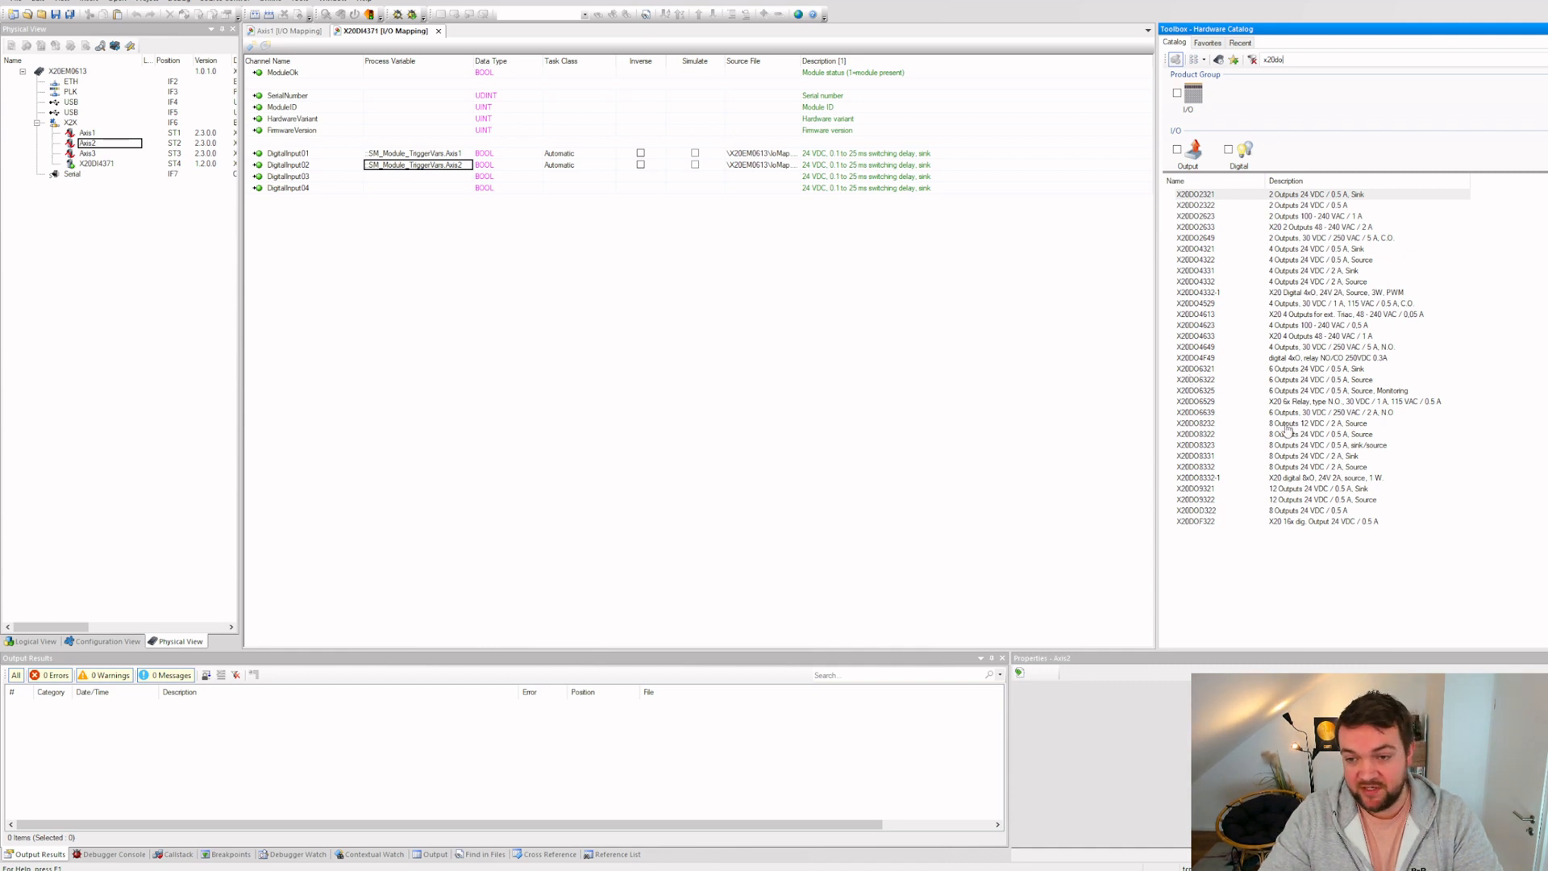
left_click(1209, 381)
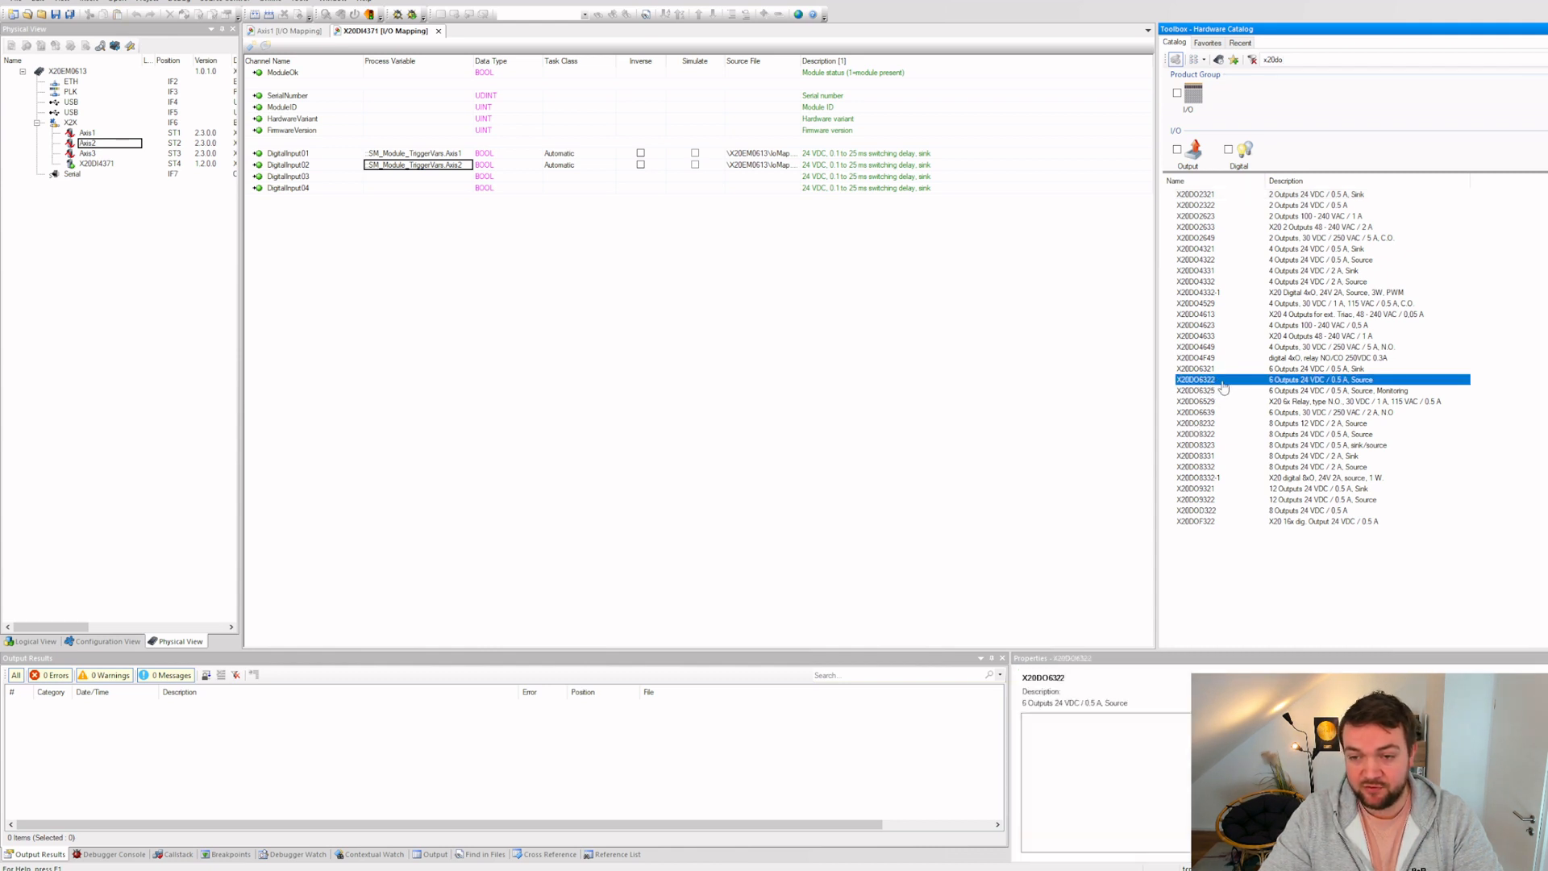
left_click_drag(1200, 389, 73, 132)
left_click(99, 214)
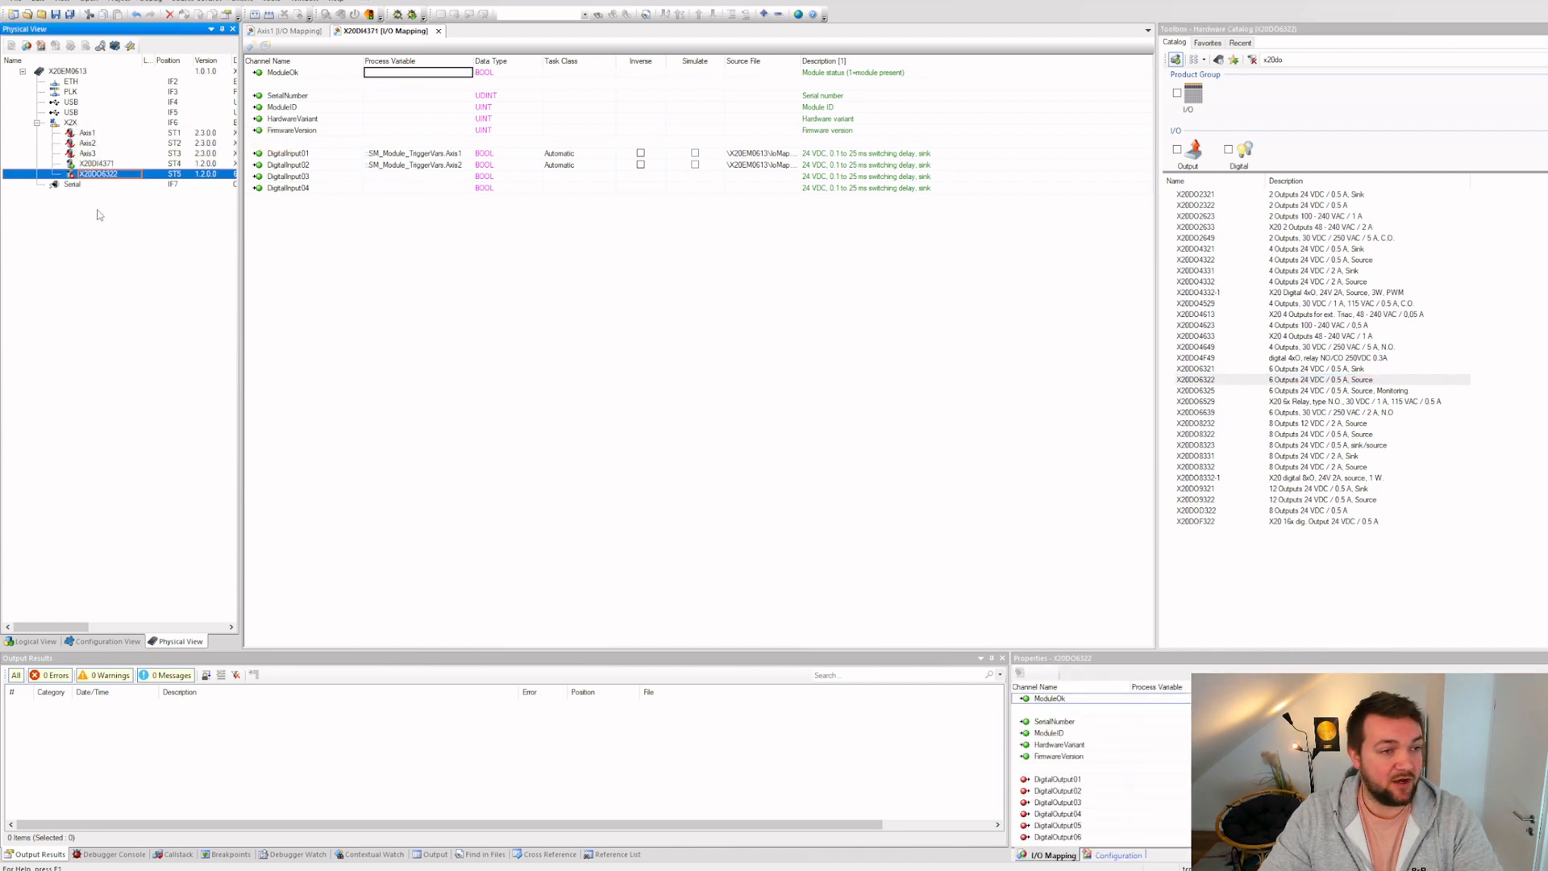
left_click(482, 265)
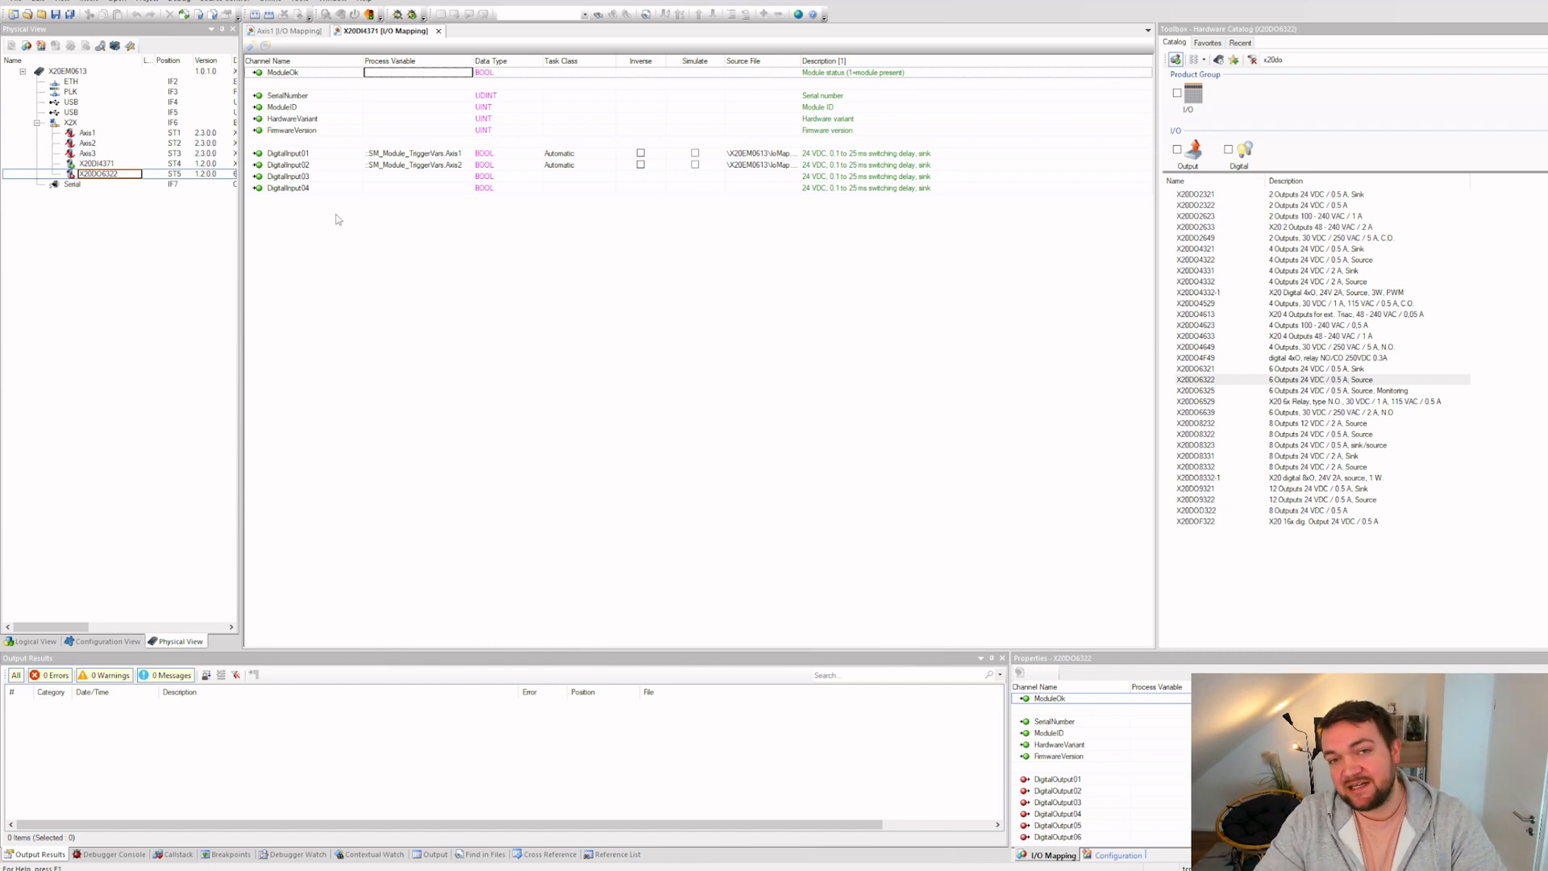
left_click(440, 154)
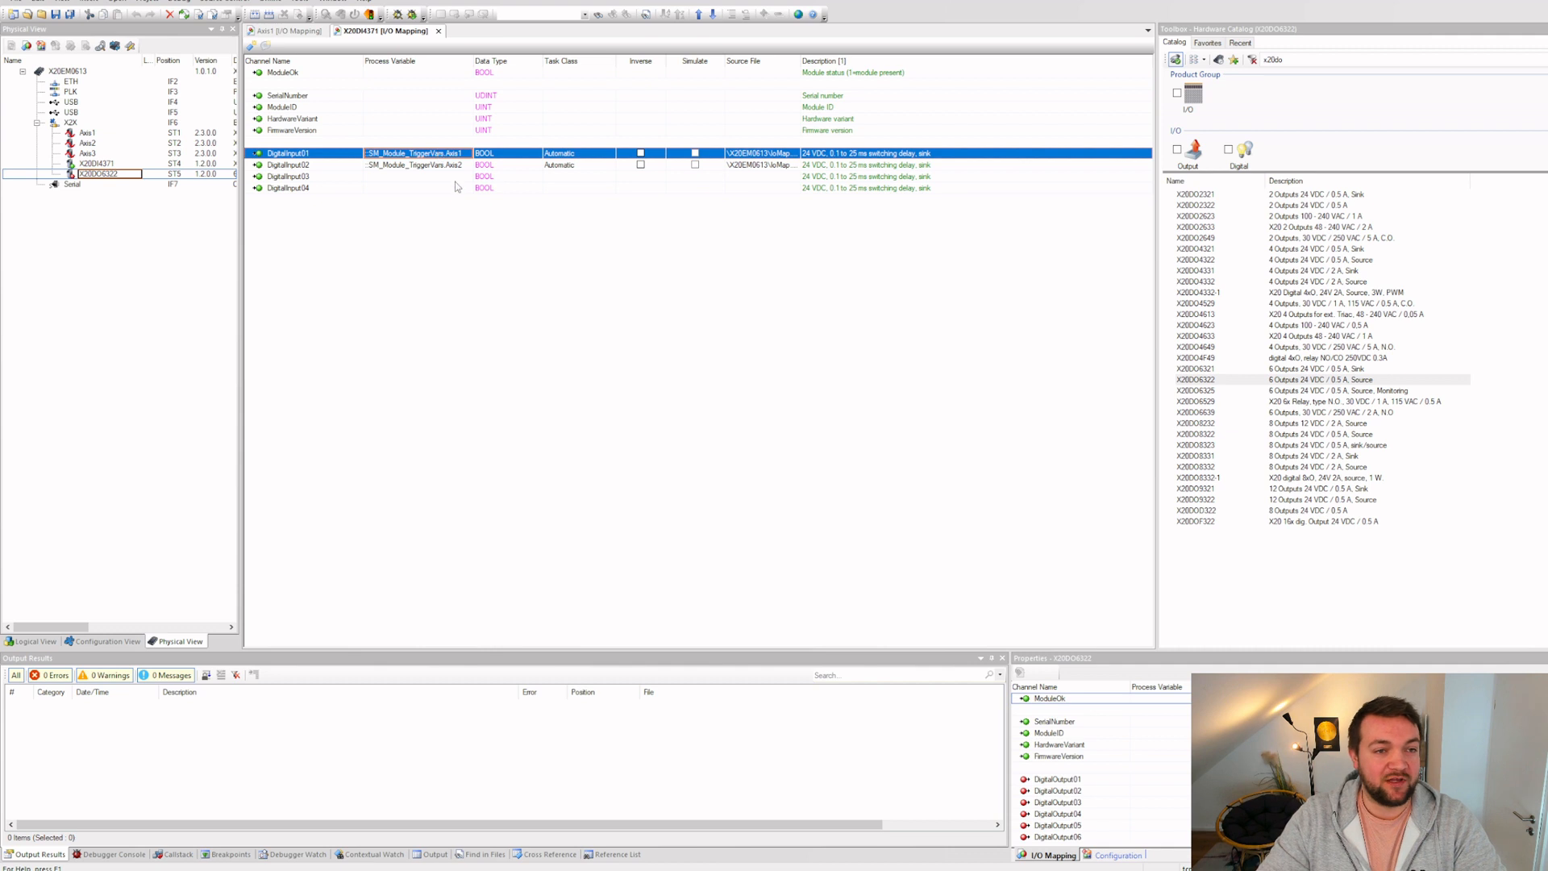
left_click(168, 230)
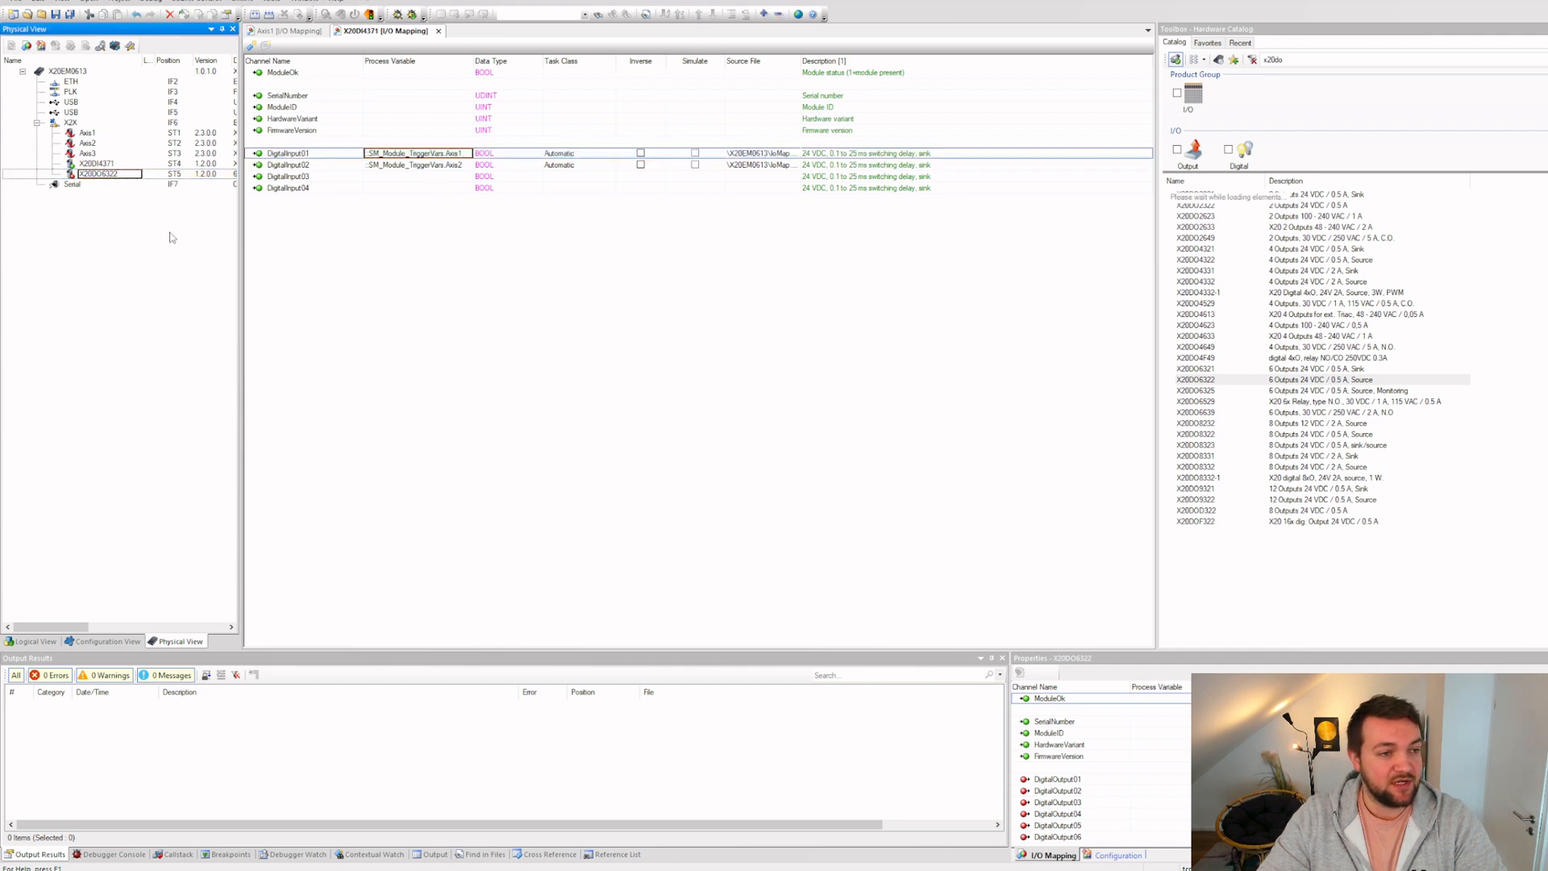
Step: Open the X20DO6322 module's I/O mapping and map DigitalOutput01 to the global variable DO_Gripper
left_click(107, 175)
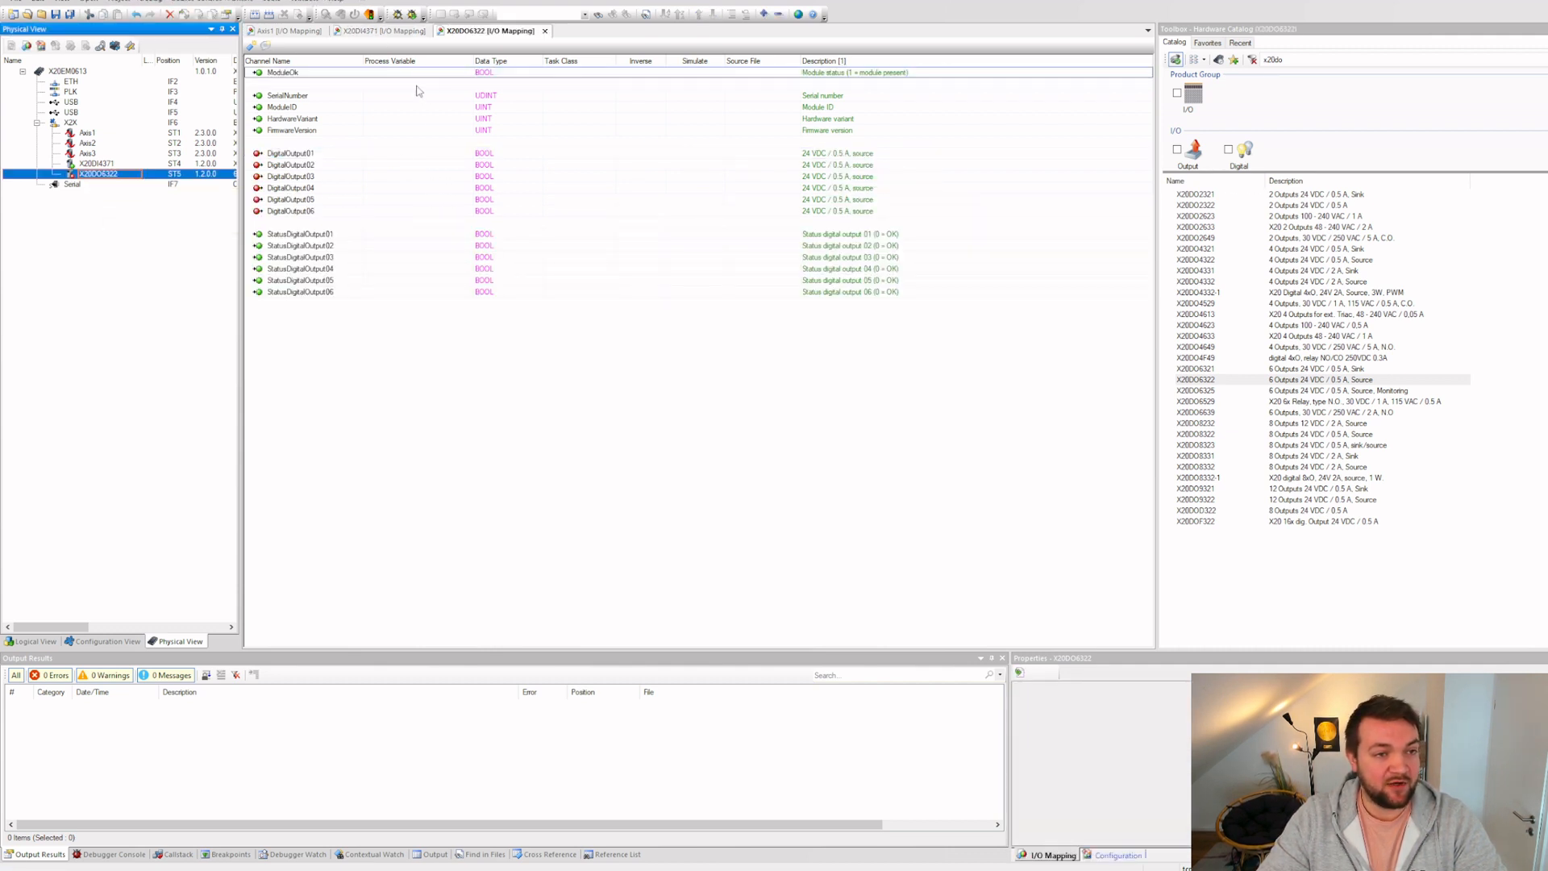
left_click(419, 153)
left_click(447, 153)
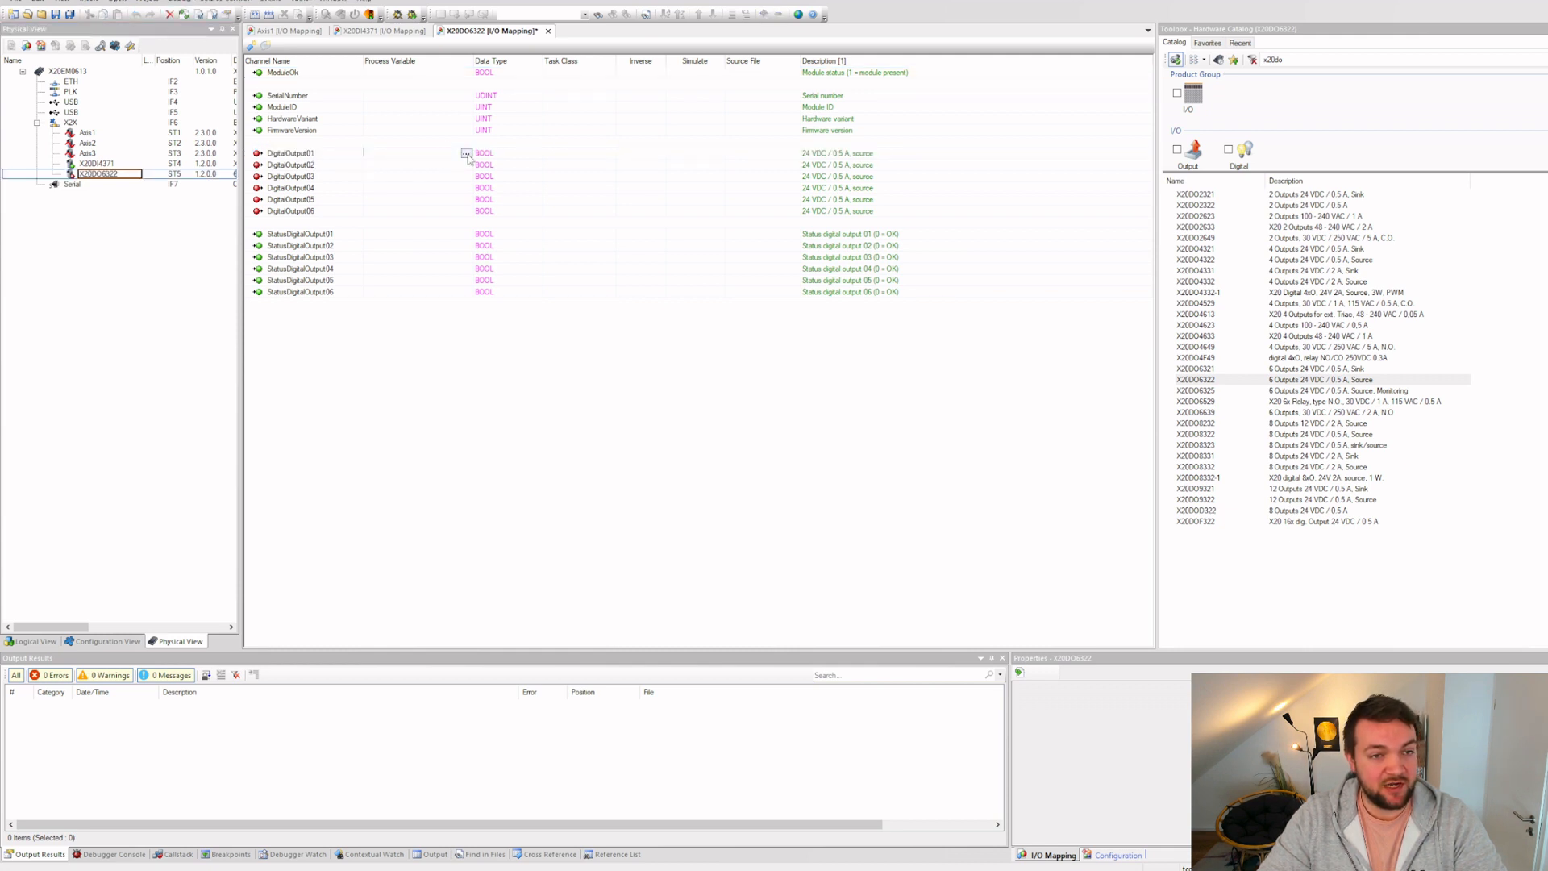
left_click(466, 154)
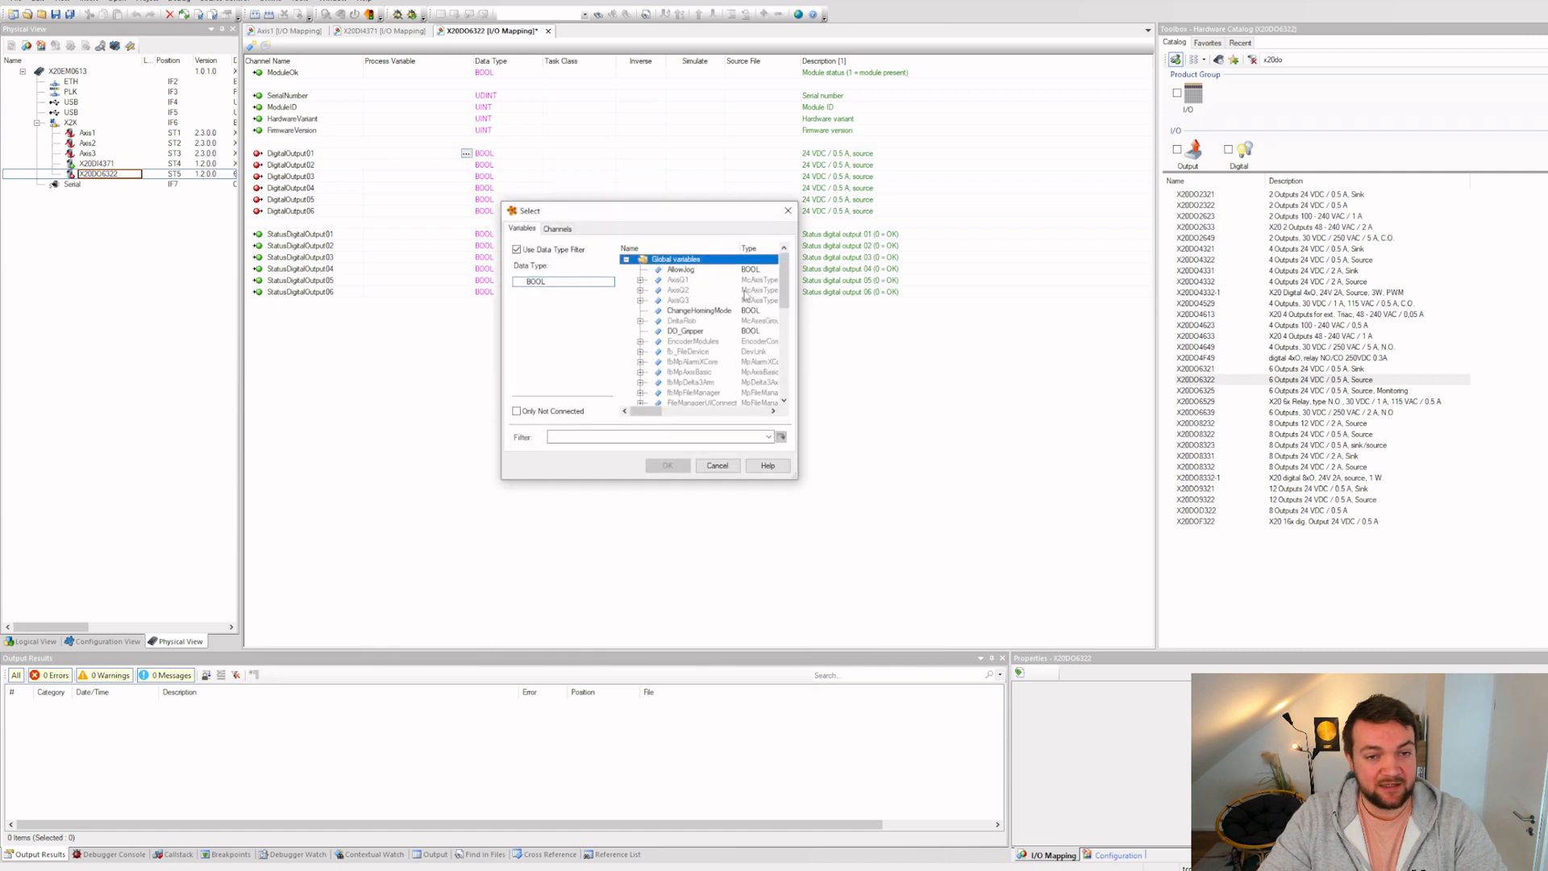
double_click(687, 332)
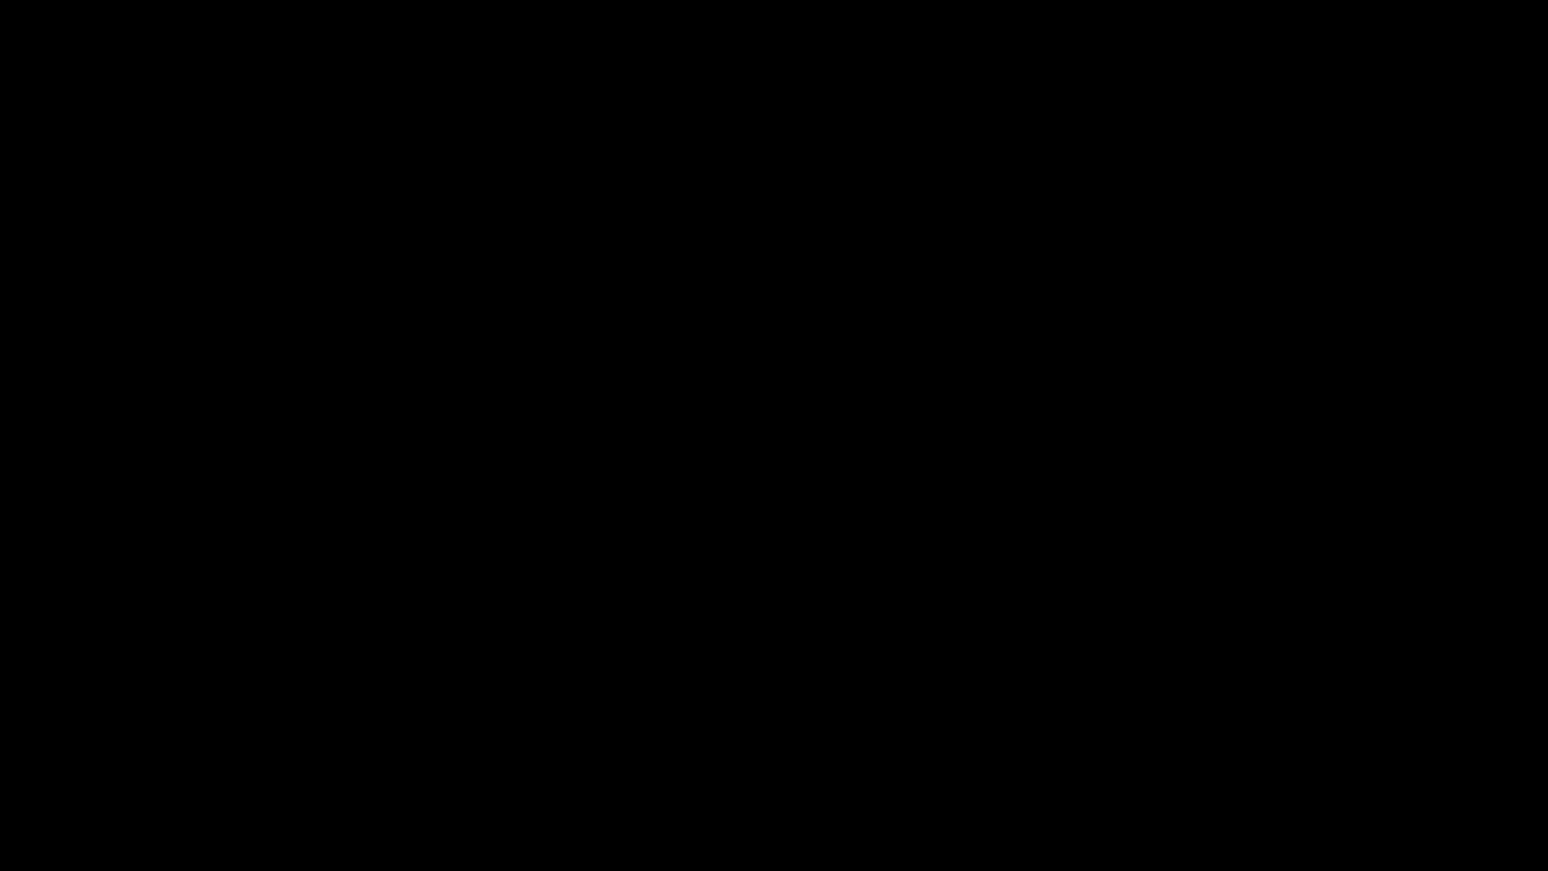